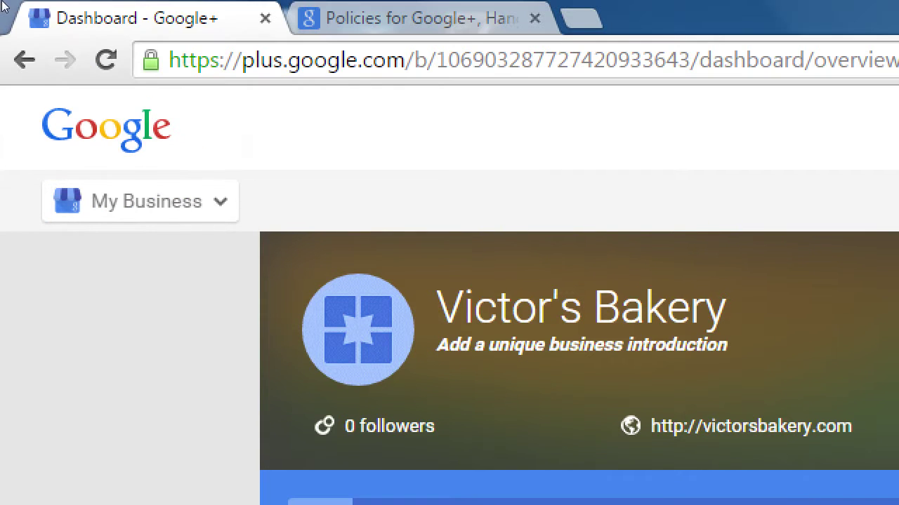
Step: Go to the Victor's Bakery My Business dashboard from the Google navigation panel
{"action": "left_click", "coordinate": [126, 107]}
{"action": "mouse_move", "coordinate": [96, 101]}
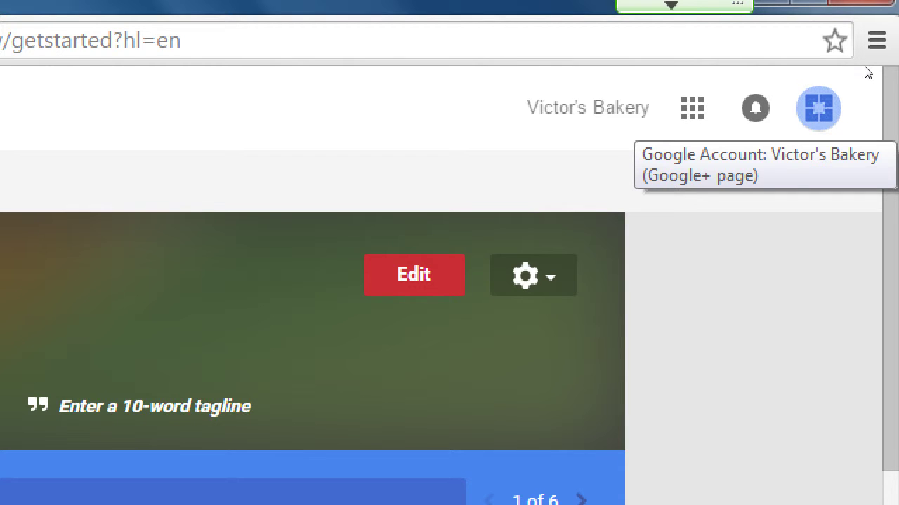
Step: Show the accounts linked to Victor's Bakery and highlight the page name
{"action": "left_click", "coordinate": [818, 108]}
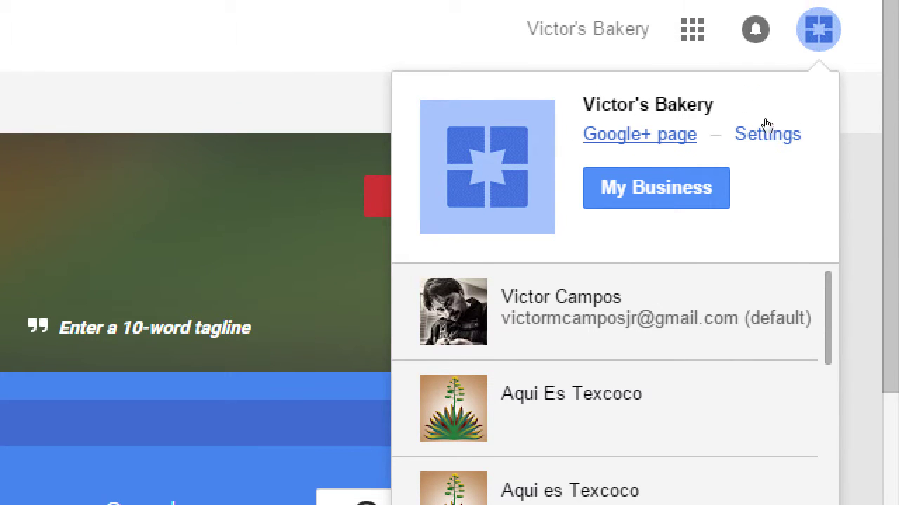
{"action": "left_click_drag", "start_coordinate": [595, 104], "coordinate": [801, 96]}
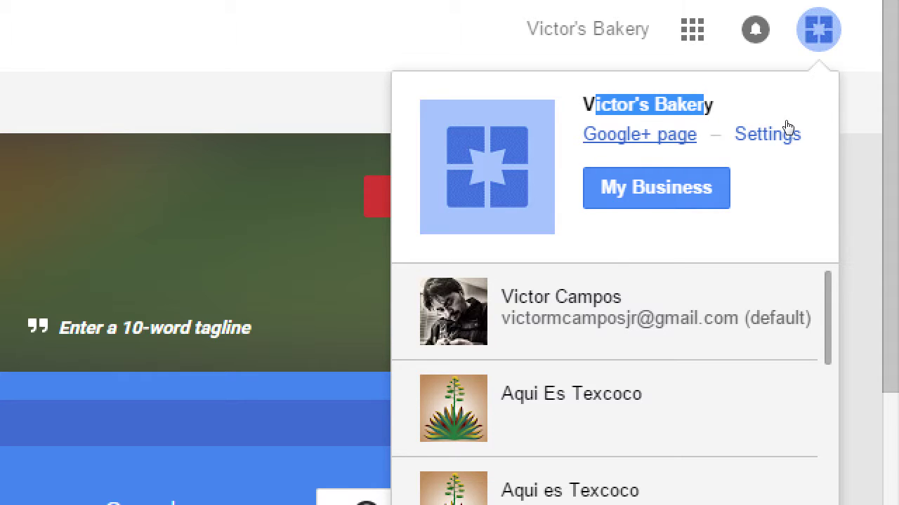
Step: Switch to the personal Google+ account and look over its home stream
{"action": "left_click", "coordinate": [785, 213]}
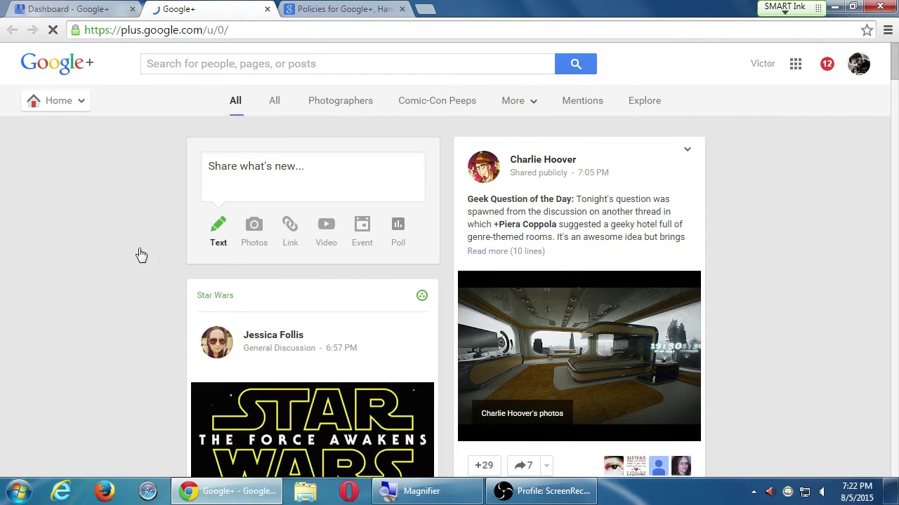
{"action": "scroll", "coordinate": [65, 237], "scroll_direction": "down", "scroll_amount": 1}
{"action": "scroll", "coordinate": [67, 234], "scroll_direction": "up", "scroll_amount": 1}
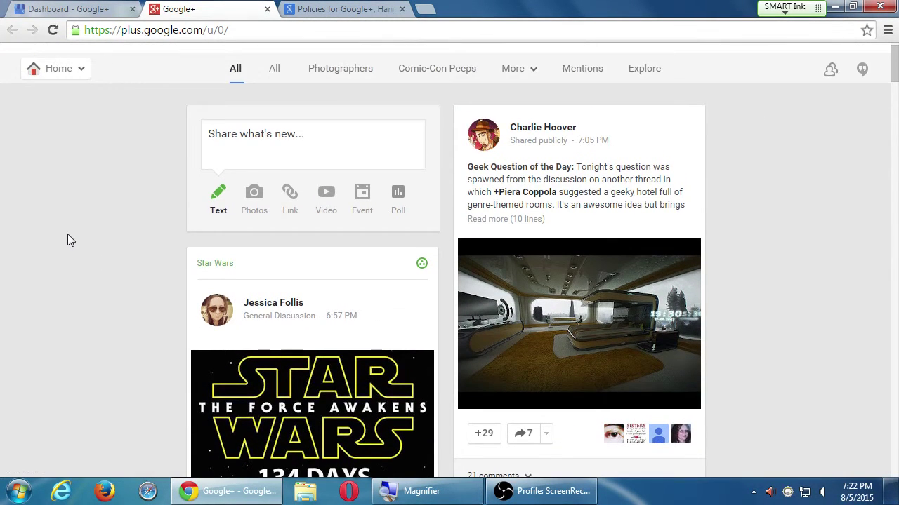
{"action": "scroll", "coordinate": [67, 230], "scroll_direction": "down", "scroll_amount": 1}
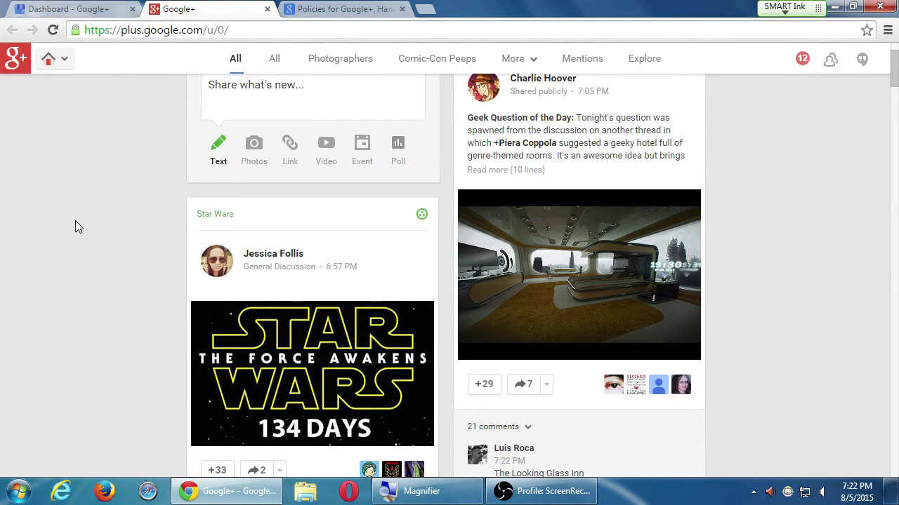
{"action": "scroll", "coordinate": [75, 221], "scroll_direction": "up", "scroll_amount": 1}
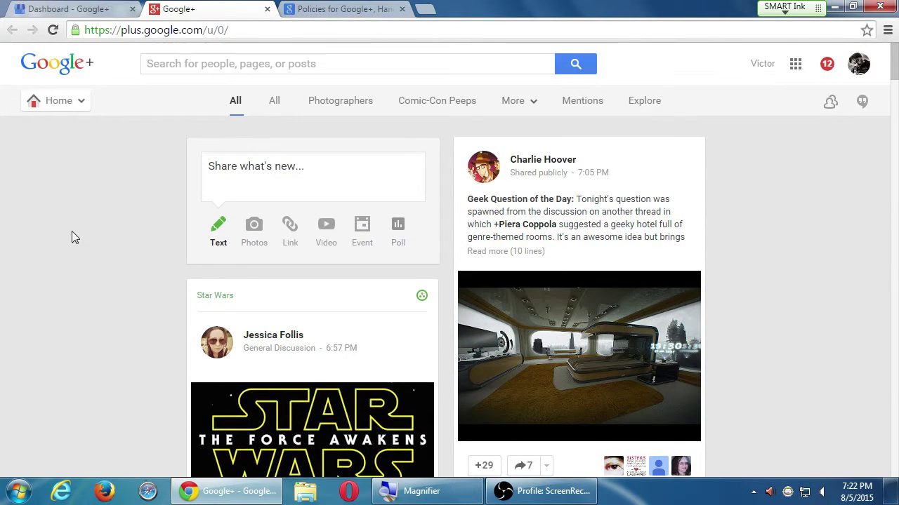
Step: Open the Victor's Bakery page from the list of managed Google+ pages
{"action": "left_click", "coordinate": [860, 68]}
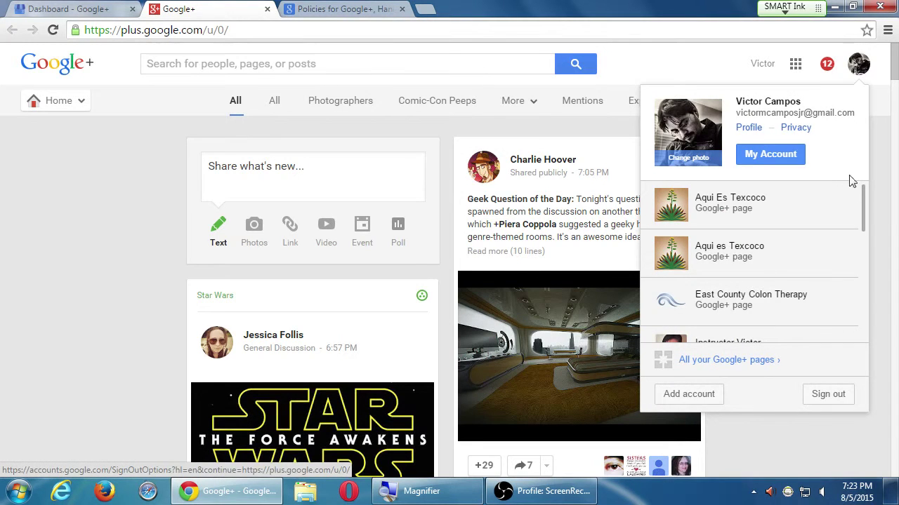
{"action": "mouse_move", "coordinate": [864, 206]}
{"action": "left_mouse_down"}
{"action": "mouse_move", "coordinate": [847, 302]}
{"action": "mouse_move", "coordinate": [779, 275]}
{"action": "left_mouse_up"}
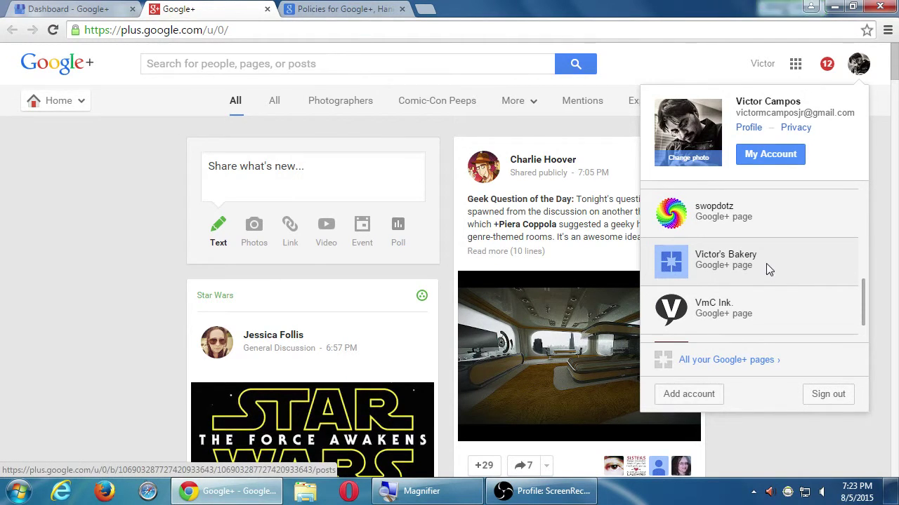
{"action": "left_click", "coordinate": [768, 270]}
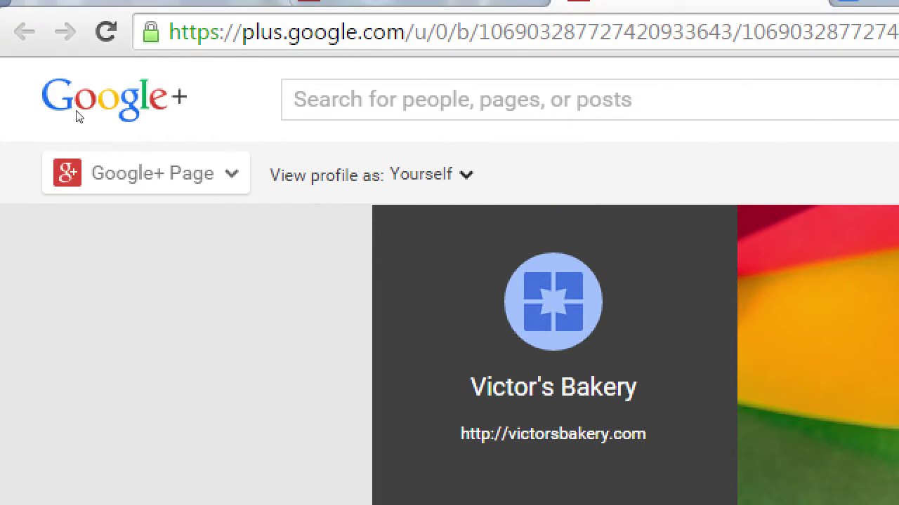
Step: Go to the All Pages overview listing every managed Google+ page
{"action": "mouse_move", "coordinate": [18, 84]}
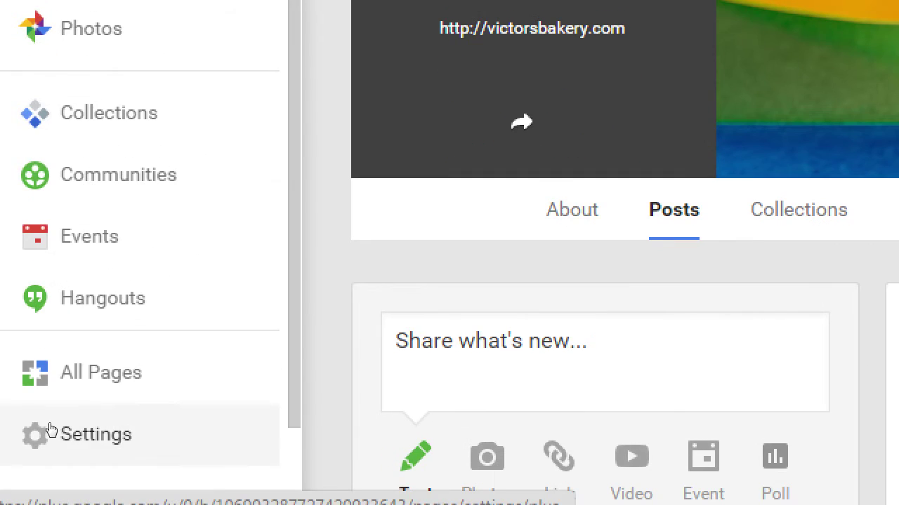
{"action": "left_click", "coordinate": [47, 407]}
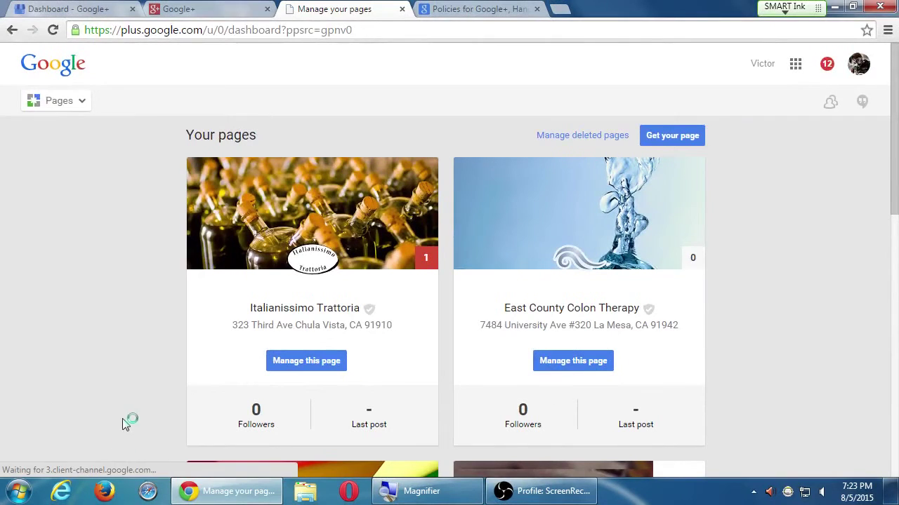
Step: Open 'Manage this page' for the Victor's Bakery card in Your pages
{"action": "scroll", "coordinate": [121, 413], "scroll_direction": "down", "scroll_amount": 1}
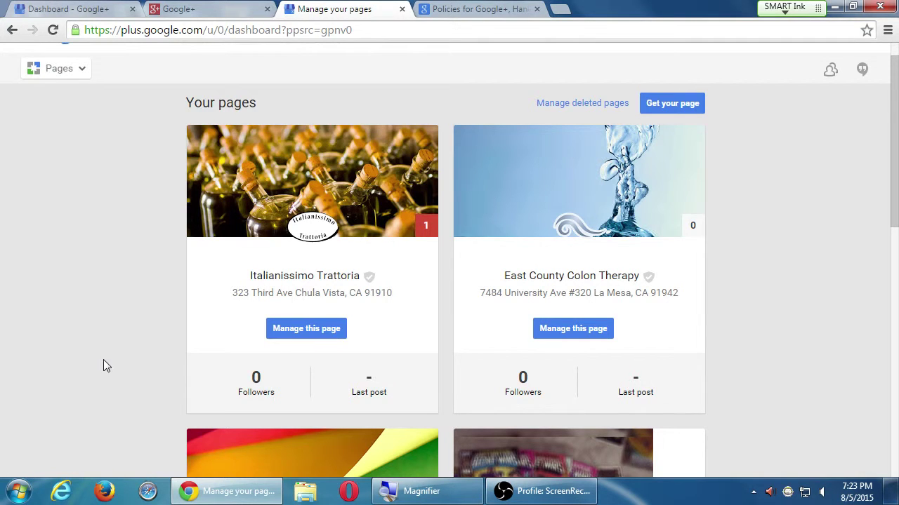
{"action": "scroll", "coordinate": [104, 365], "scroll_direction": "down", "scroll_amount": 7}
{"action": "scroll", "coordinate": [92, 372], "scroll_direction": "down", "scroll_amount": 3}
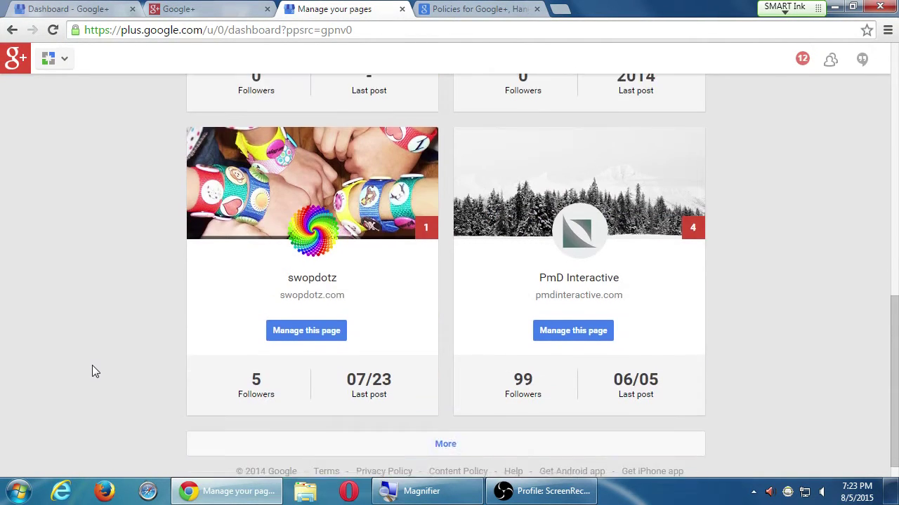
{"action": "scroll", "coordinate": [92, 366], "scroll_direction": "up", "scroll_amount": 7}
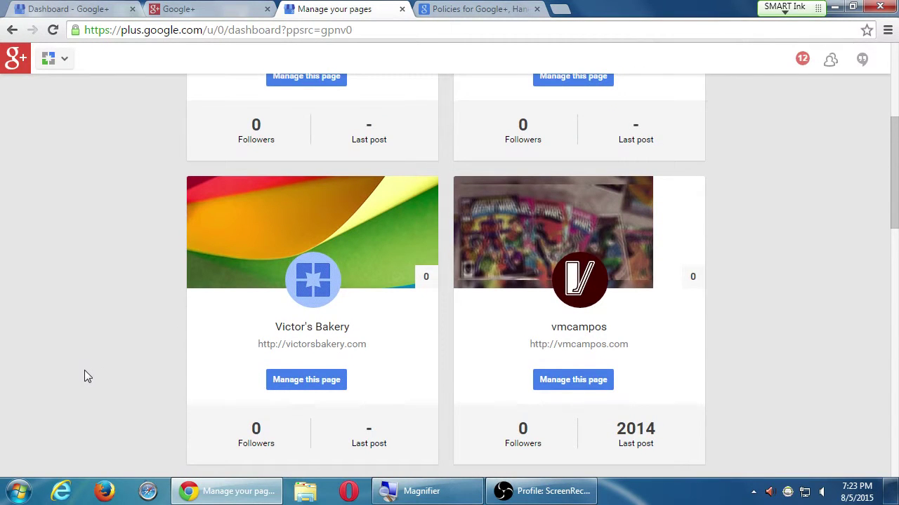
{"action": "left_click", "coordinate": [289, 381]}
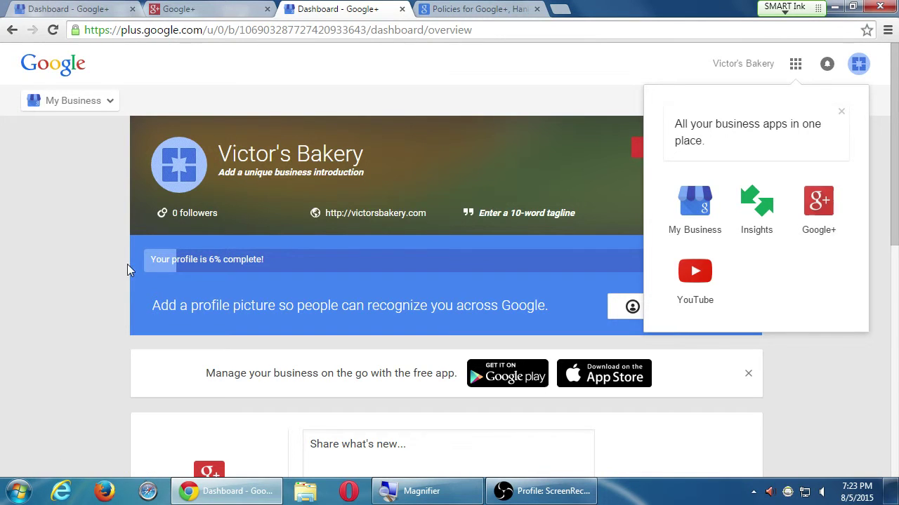
Step: Close the Google apps list and show the Victor's Bakery account panel
{"action": "left_click", "coordinate": [99, 209]}
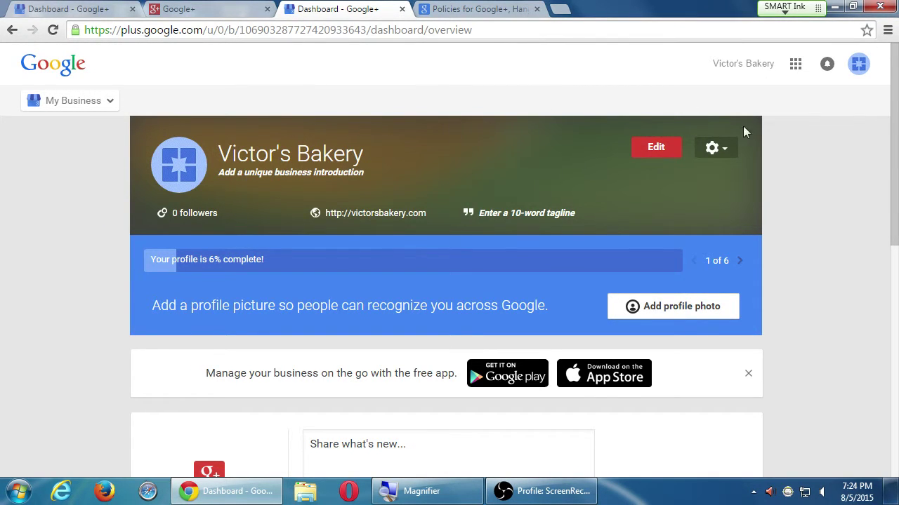
{"action": "left_click", "coordinate": [854, 64]}
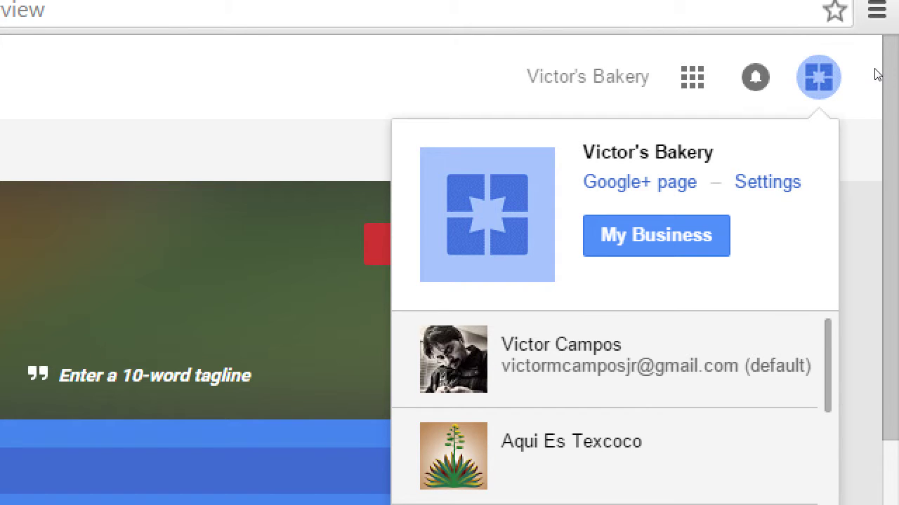
Step: Leave the bakery identity and switch back to the personal Google+ account's stream
{"action": "left_click", "coordinate": [608, 59]}
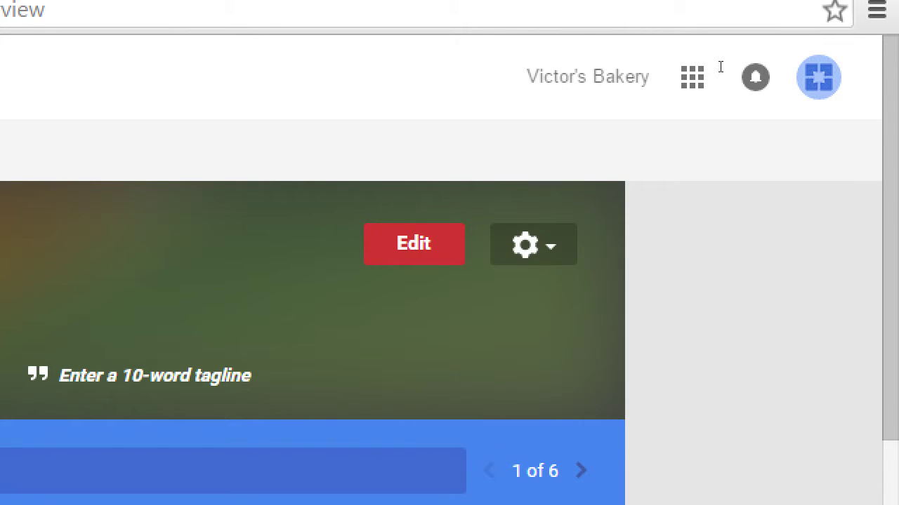
{"action": "left_click_drag", "start_coordinate": [777, 70], "coordinate": [528, 76]}
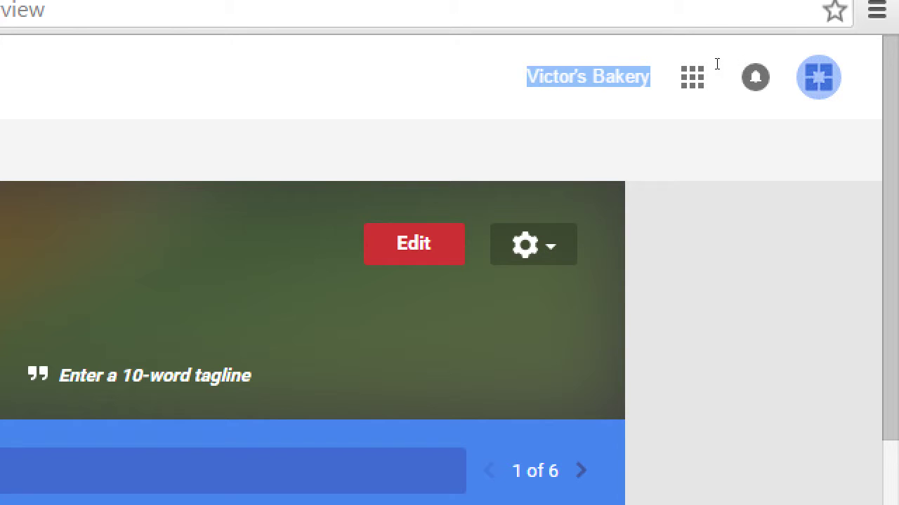
{"action": "left_click", "coordinate": [715, 65]}
{"action": "left_click", "coordinate": [818, 77]}
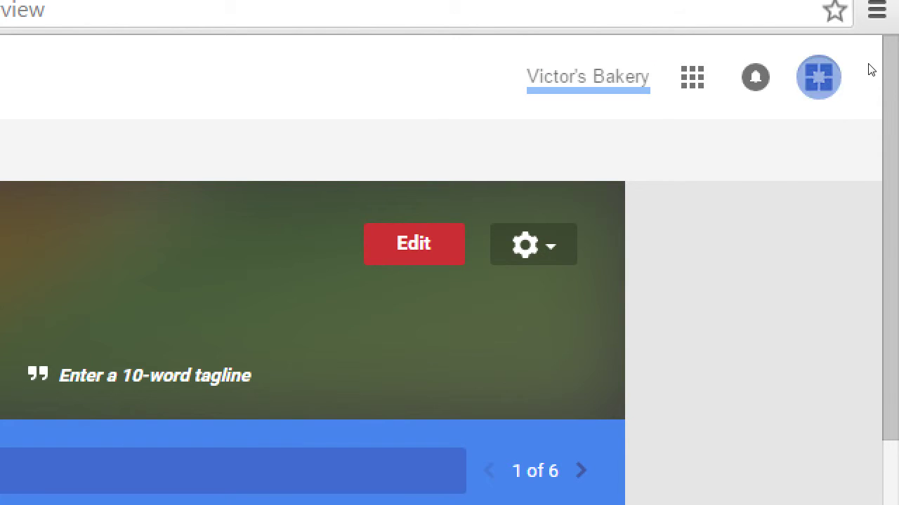
{"action": "left_click", "coordinate": [781, 198]}
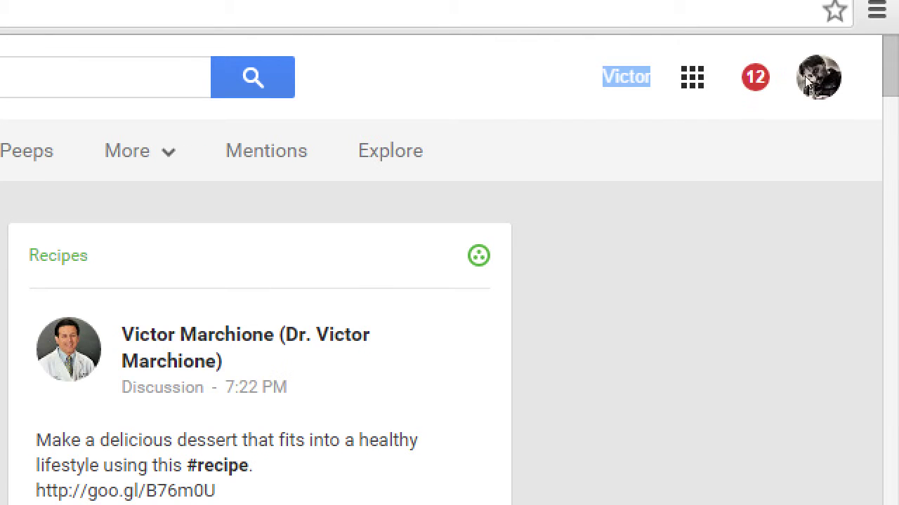
Step: Switch from the personal account to acting as the Victor's Bakery page
{"action": "left_click", "coordinate": [807, 76]}
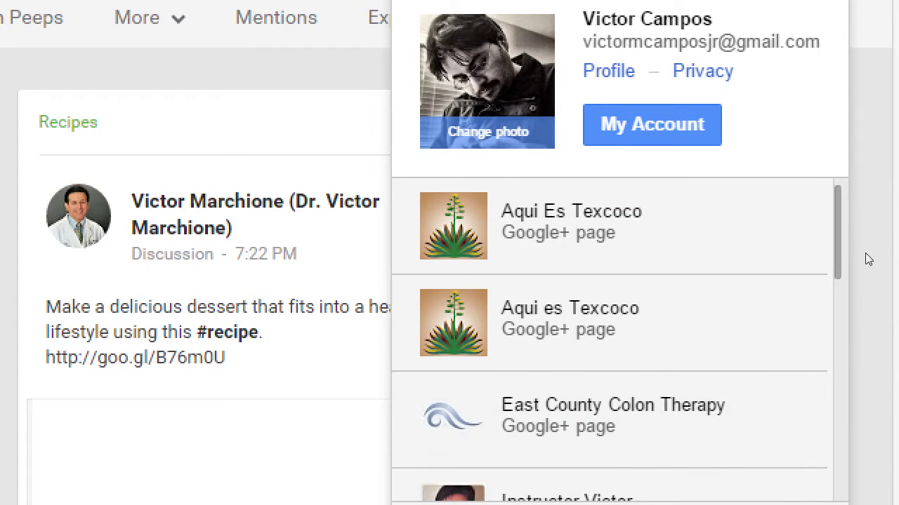
{"action": "scroll", "coordinate": [857, 391], "scroll_direction": "down", "scroll_amount": 3}
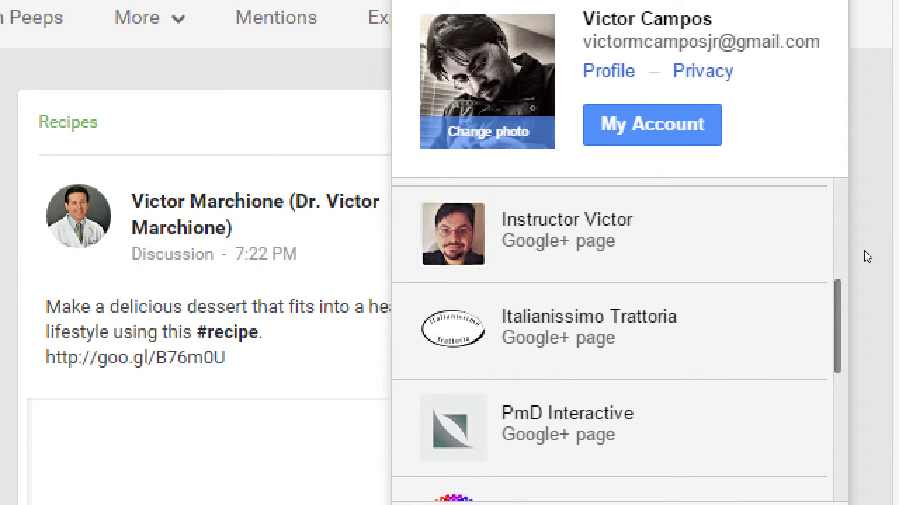
{"action": "scroll", "coordinate": [862, 252], "scroll_direction": "down", "scroll_amount": 1}
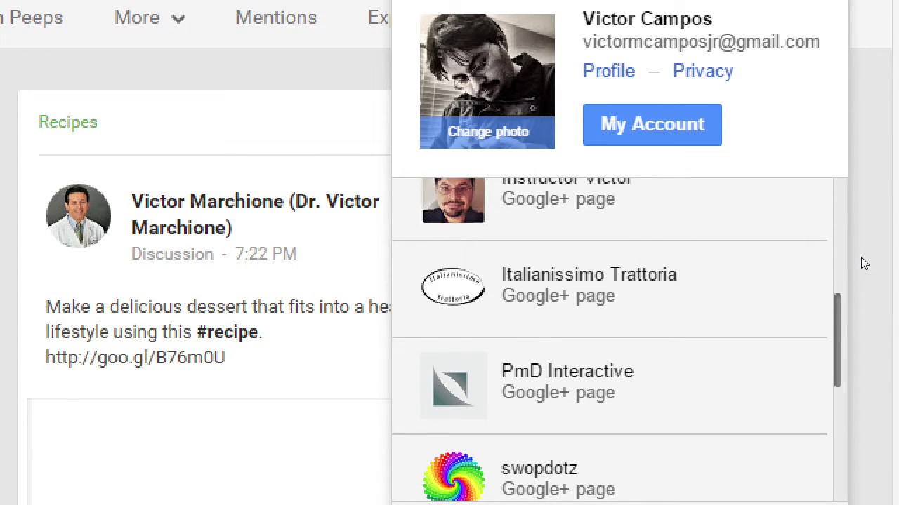
{"action": "scroll", "coordinate": [860, 257], "scroll_direction": "down", "scroll_amount": 1}
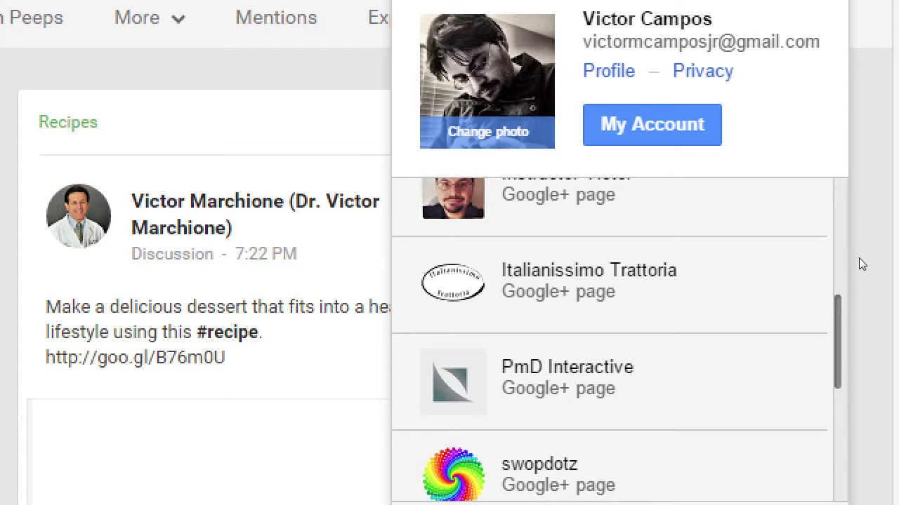
{"action": "scroll", "coordinate": [862, 263], "scroll_direction": "down", "scroll_amount": 2}
{"action": "scroll", "coordinate": [857, 295], "scroll_direction": "down", "scroll_amount": 3}
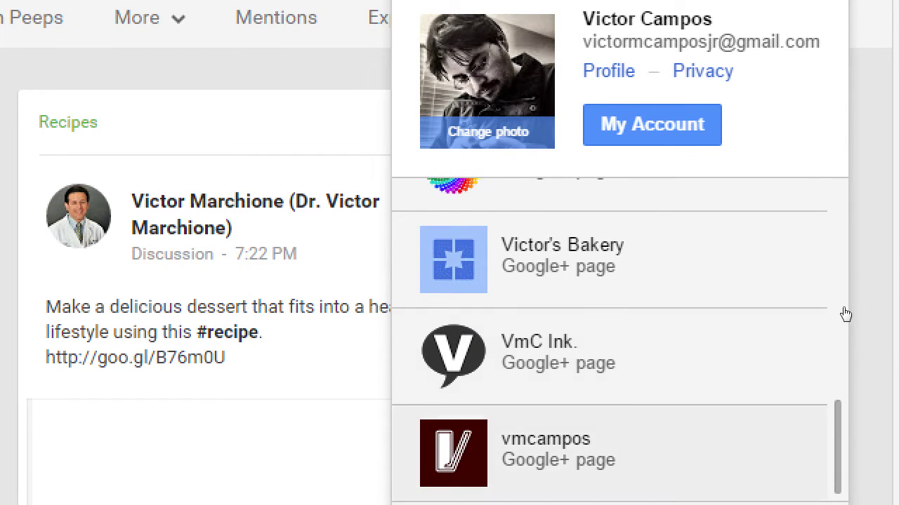
{"action": "left_click", "coordinate": [704, 214]}
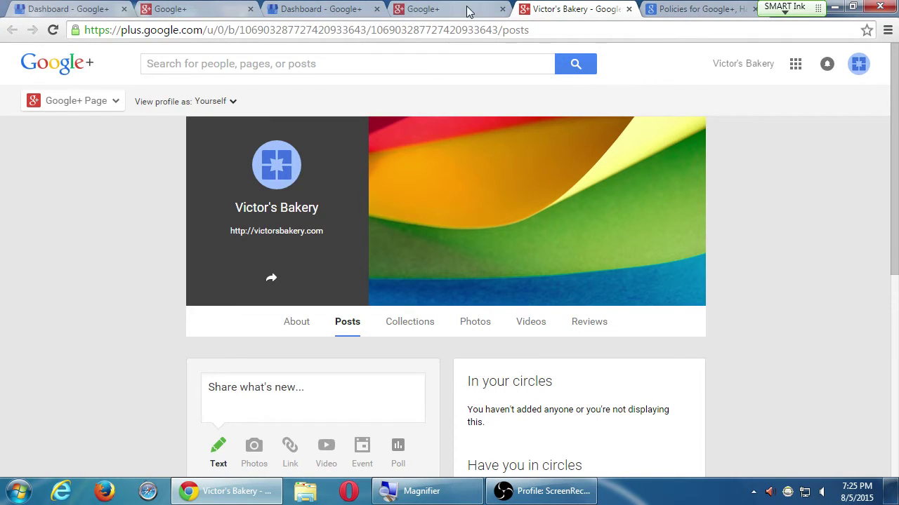
Step: Close all browser tabs except the Victor's Bakery tab
{"action": "right_click", "coordinate": [539, 4]}
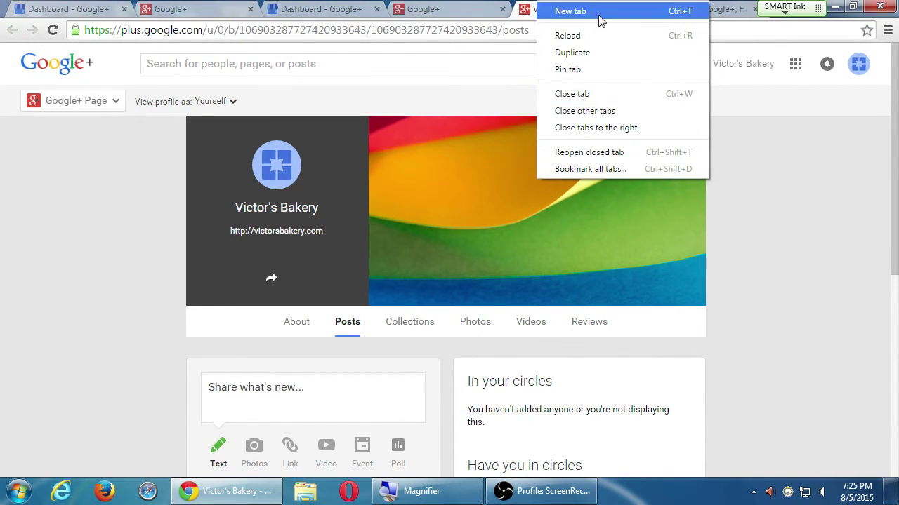
{"action": "left_click", "coordinate": [608, 110]}
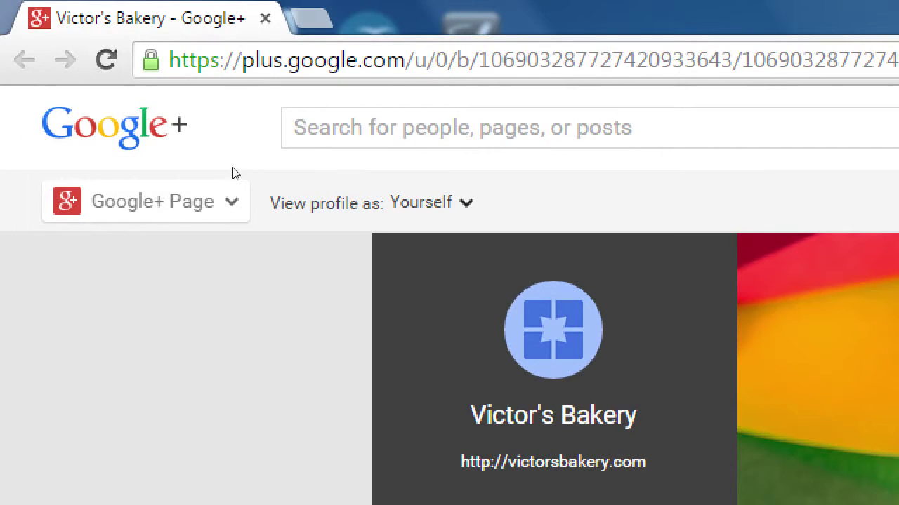
{"action": "mouse_move", "coordinate": [127, 108]}
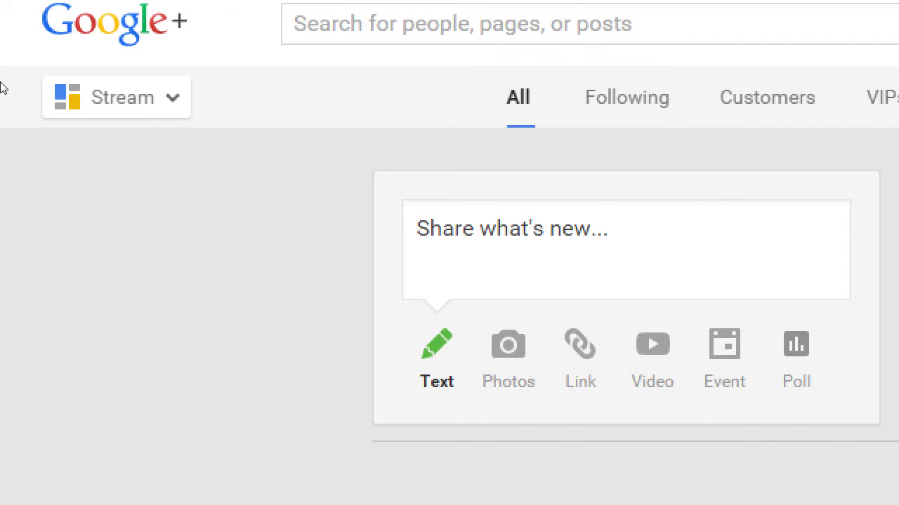
Step: Choose Google+ Page in the navigation menu to reach Victor's Bakery's About tab
{"action": "mouse_move", "coordinate": [59, 101]}
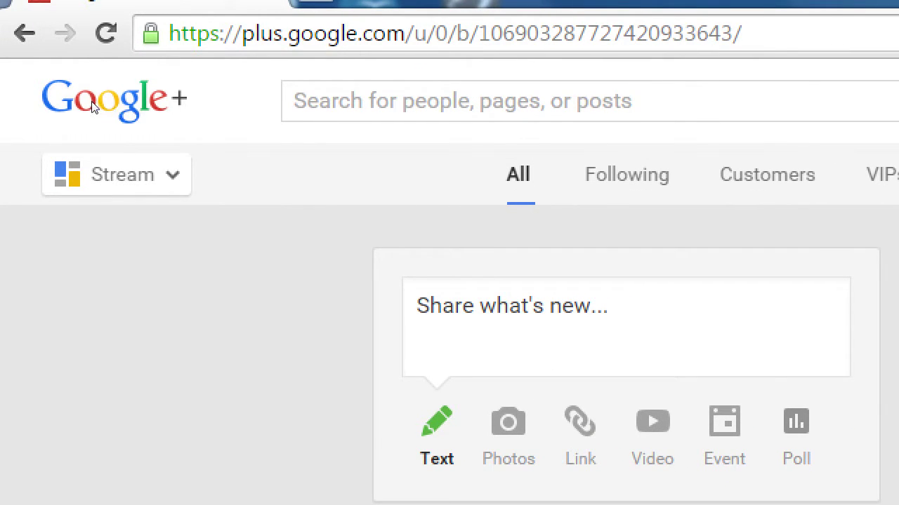
{"action": "mouse_move", "coordinate": [86, 105]}
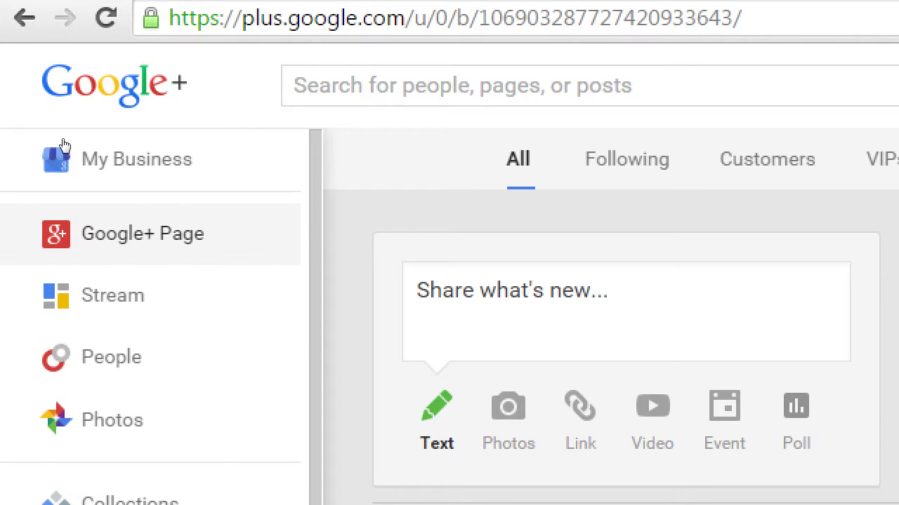
{"action": "left_click", "coordinate": [126, 249]}
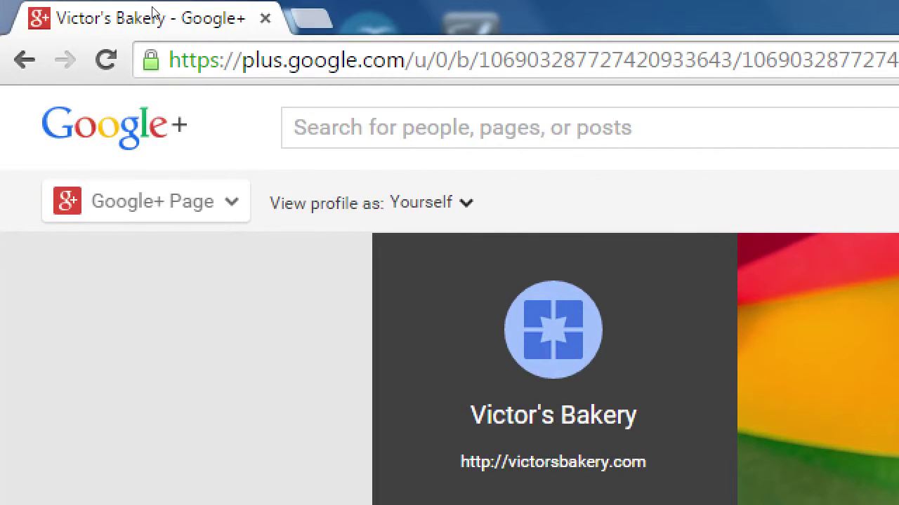
Step: Enter google.com/+pmdinteractive in a new tab, then switch back to the Victor's Bakery tab
{"action": "key", "text": "ctrl+t"}
{"action": "type", "text": "googlelc"}
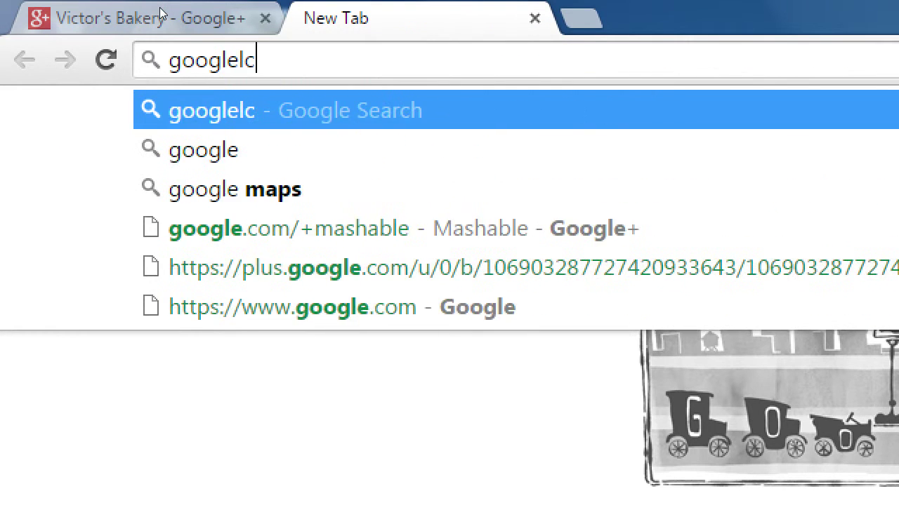
{"action": "key", "text": "BackSpace"}
{"action": "key", "text": "BackSpace"}
{"action": "type", "text": ".com/"}
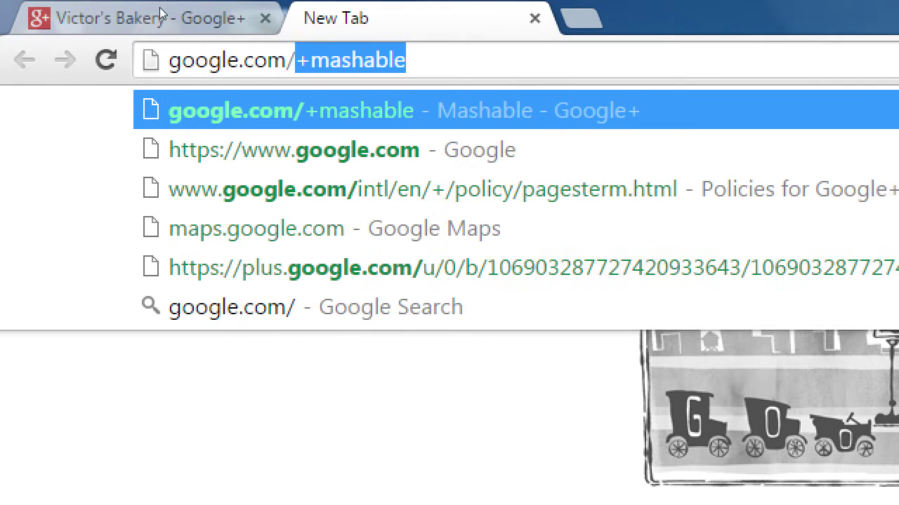
{"action": "type", "text": "+pmdintera"}
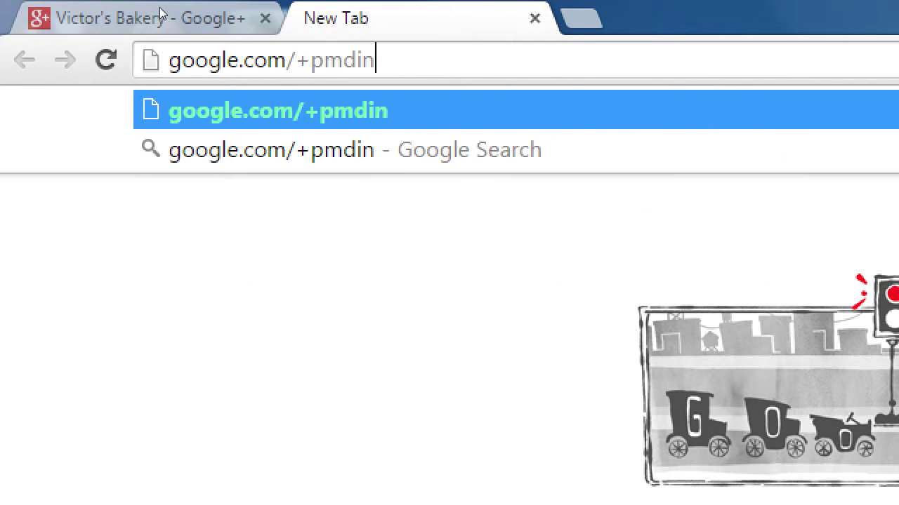
{"action": "type", "text": "ctive"}
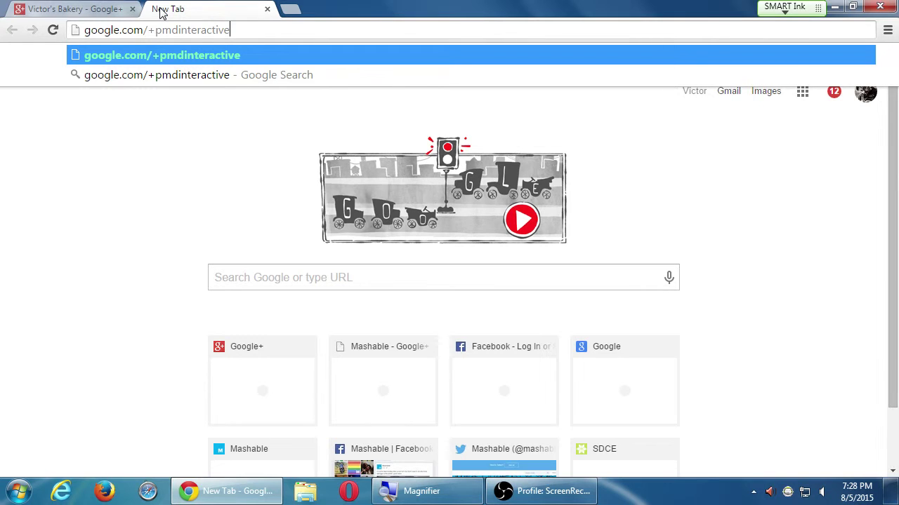
{"action": "left_click", "coordinate": [35, 8]}
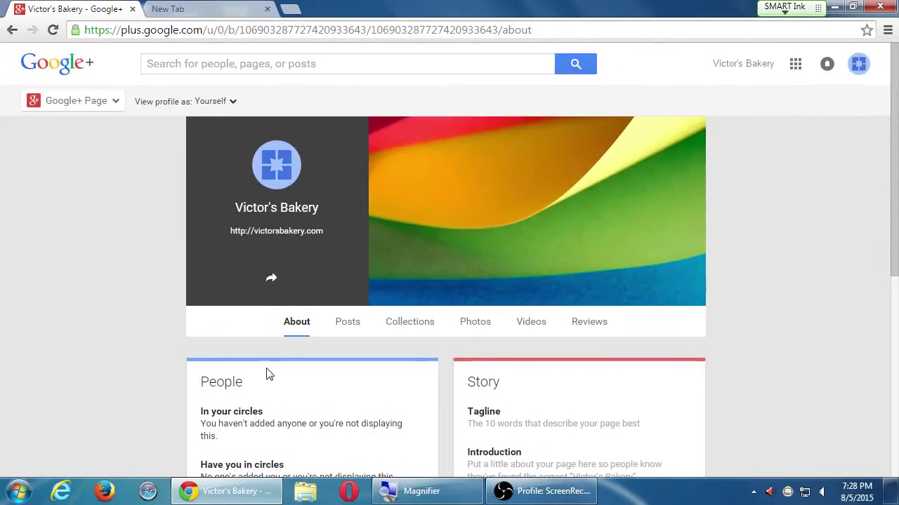
Step: Scroll down through the bakery's About sections and back up again
{"action": "scroll", "coordinate": [242, 370], "scroll_direction": "down", "scroll_amount": 3}
{"action": "scroll", "coordinate": [227, 367], "scroll_direction": "down", "scroll_amount": 3}
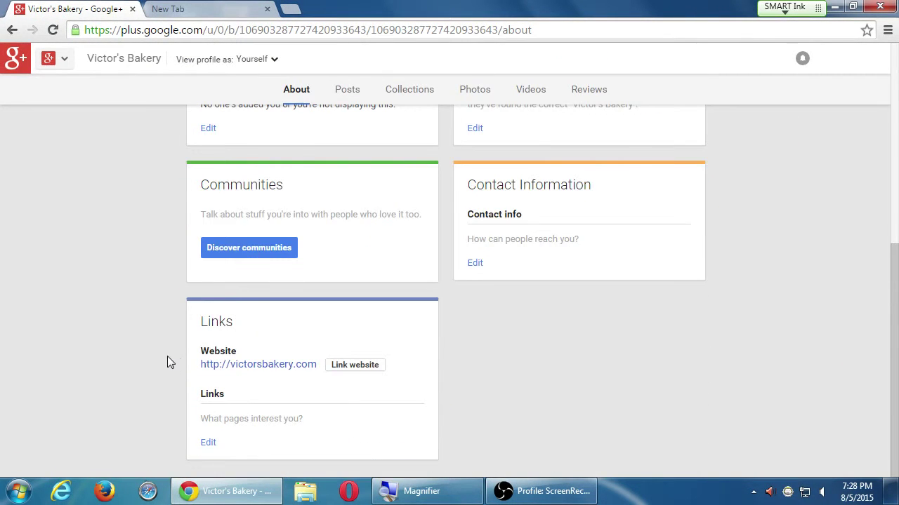
{"action": "scroll", "coordinate": [168, 361], "scroll_direction": "up", "scroll_amount": 3}
{"action": "scroll", "coordinate": [167, 362], "scroll_direction": "up", "scroll_amount": 2}
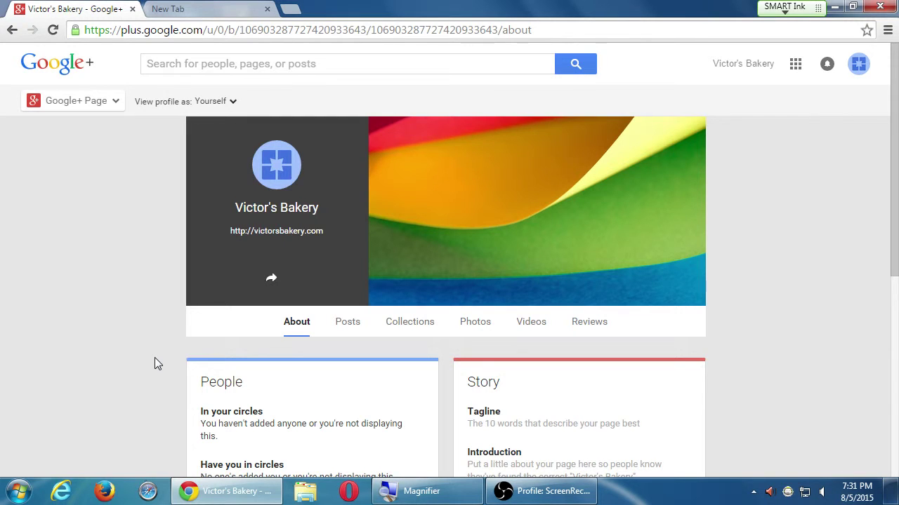
{"action": "scroll", "coordinate": [794, 288], "scroll_direction": "down", "scroll_amount": 5}
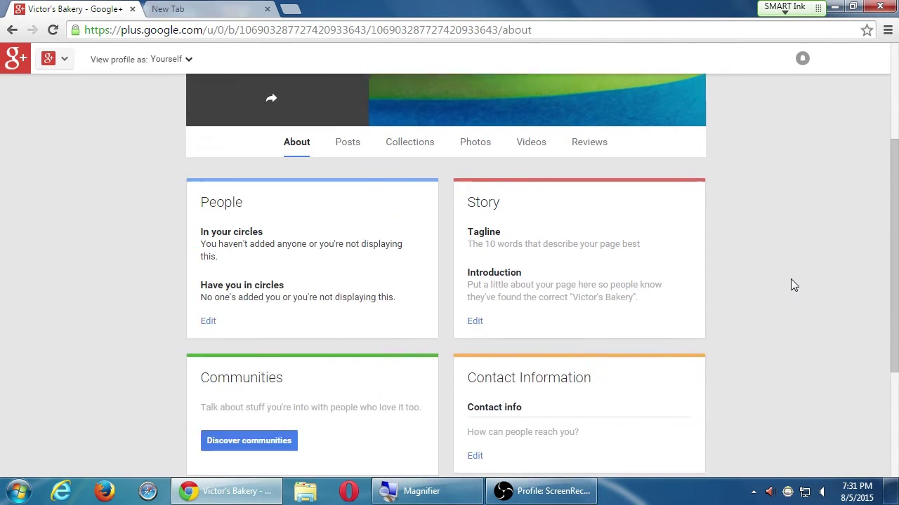
{"action": "scroll", "coordinate": [791, 275], "scroll_direction": "up", "scroll_amount": 5}
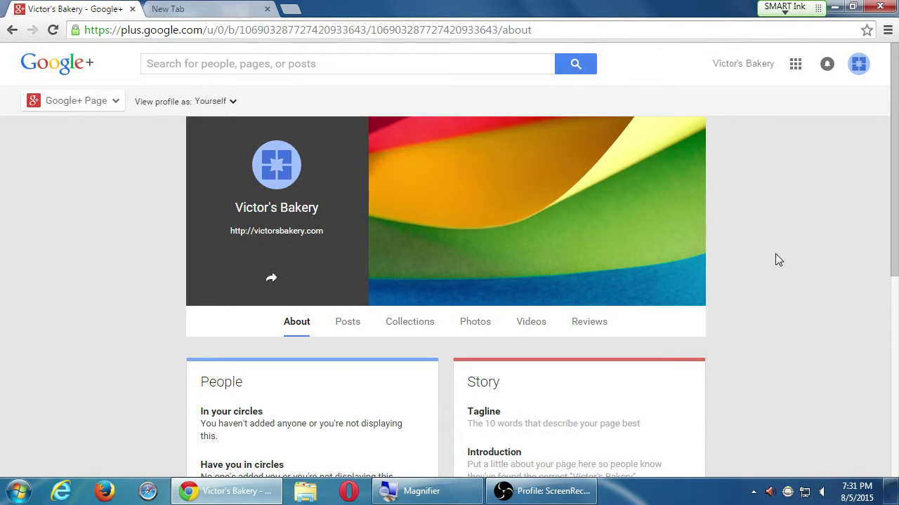
{"action": "scroll", "coordinate": [775, 254], "scroll_direction": "down", "scroll_amount": 1}
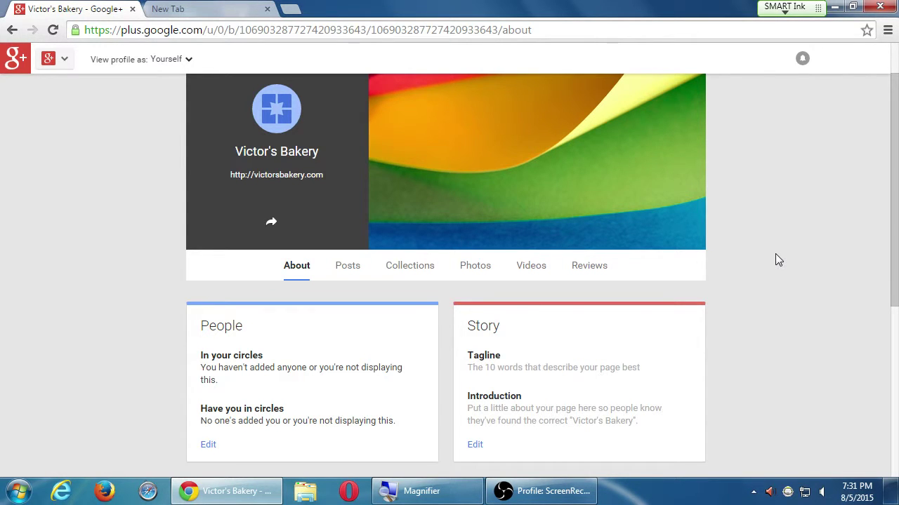
{"action": "scroll", "coordinate": [776, 260], "scroll_direction": "down", "scroll_amount": 4}
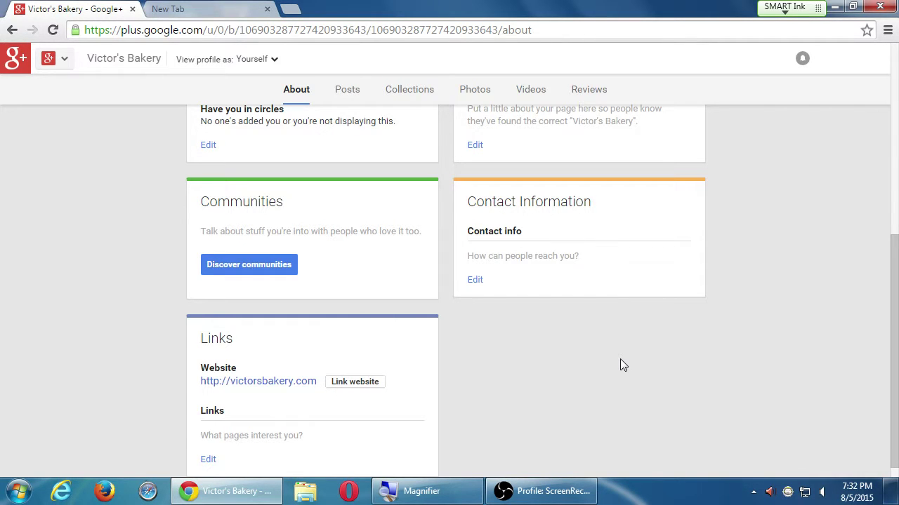
{"action": "scroll", "coordinate": [620, 360], "scroll_direction": "down", "scroll_amount": 1}
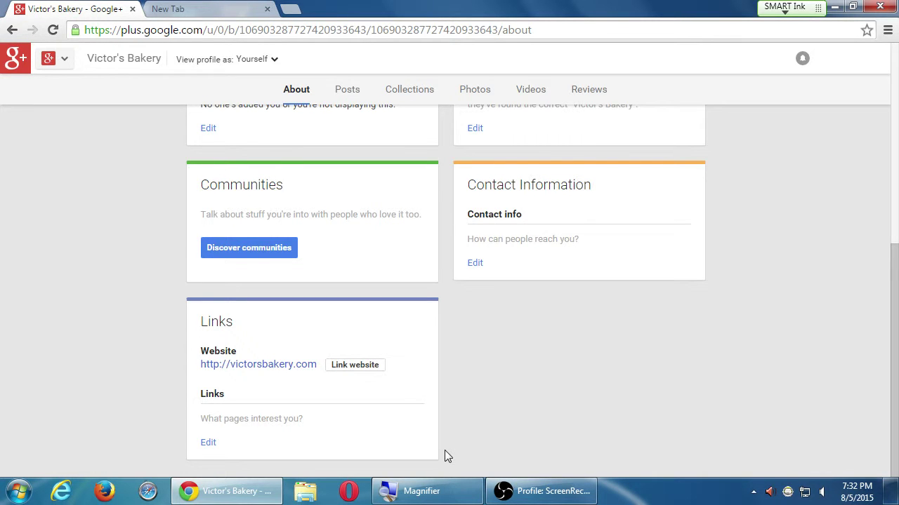
{"action": "scroll", "coordinate": [464, 435], "scroll_direction": "up", "scroll_amount": 6}
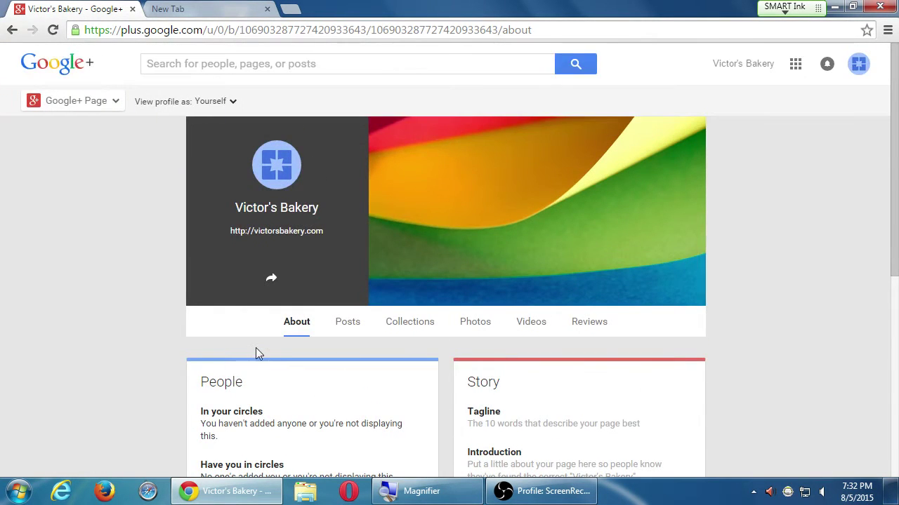
{"action": "key", "text": "super+plus"}
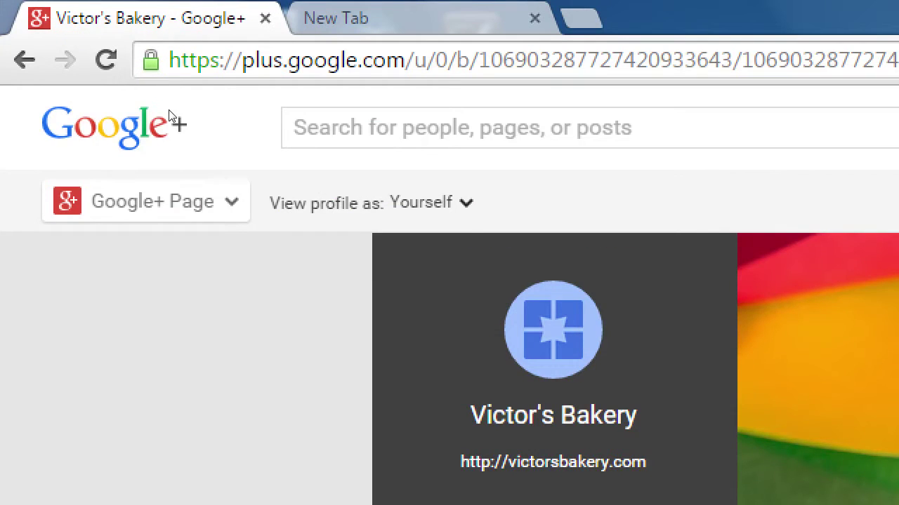
{"action": "mouse_move", "coordinate": [101, 116]}
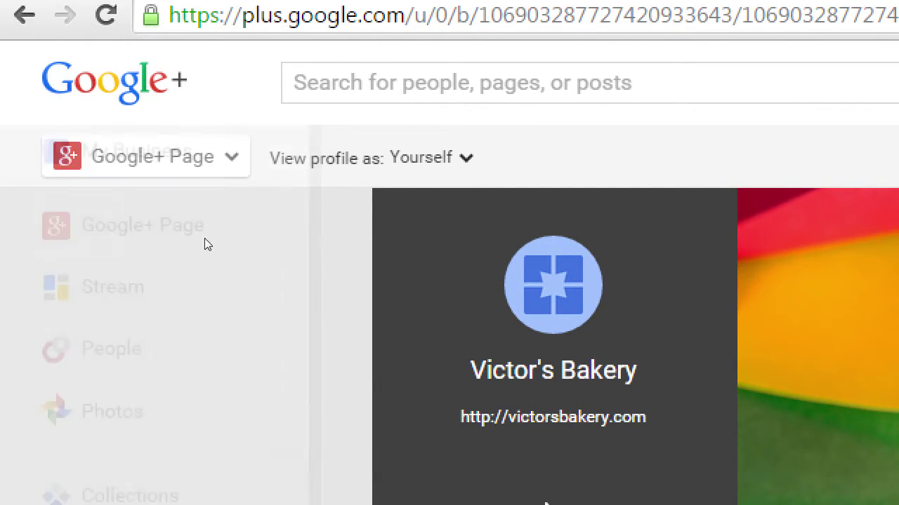
{"action": "mouse_move", "coordinate": [110, 105]}
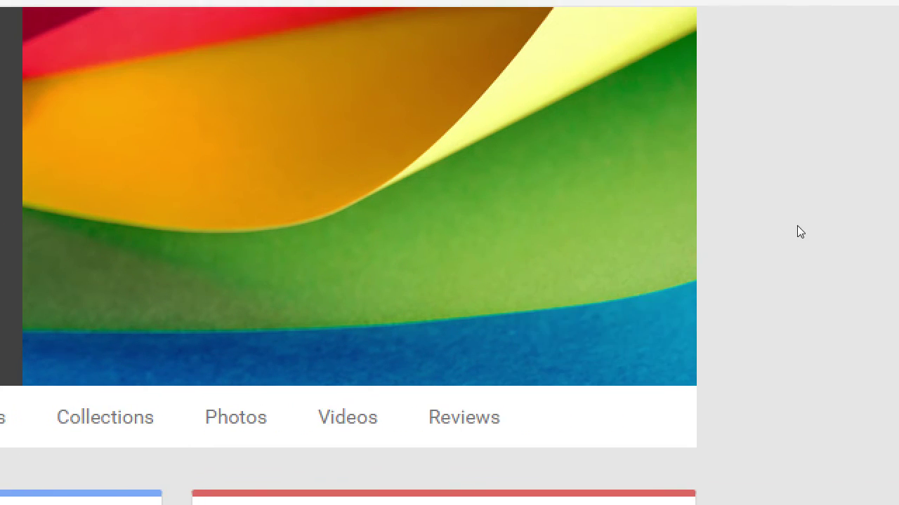
{"action": "mouse_move", "coordinate": [611, 205]}
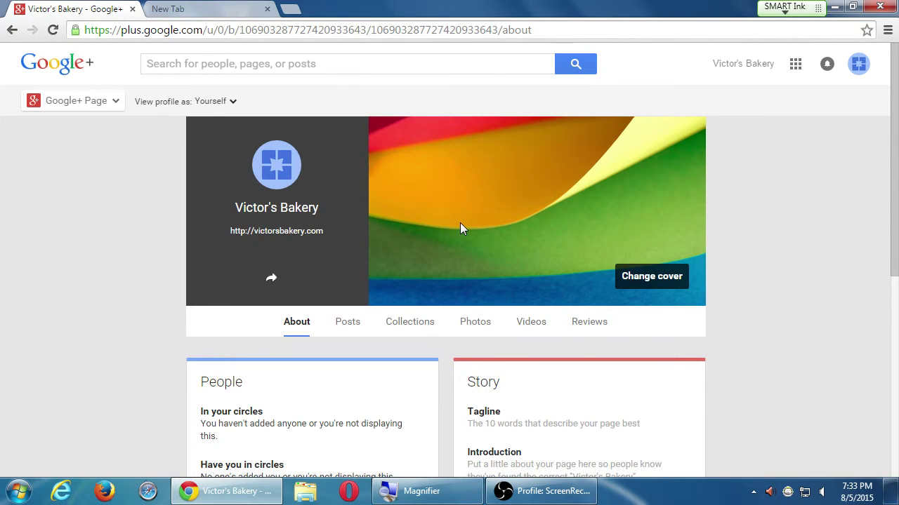
Step: Zoom the page in and open the Story card's Introduction for editing
{"action": "scroll", "coordinate": [463, 225], "scroll_direction": "down", "scroll_amount": 2}
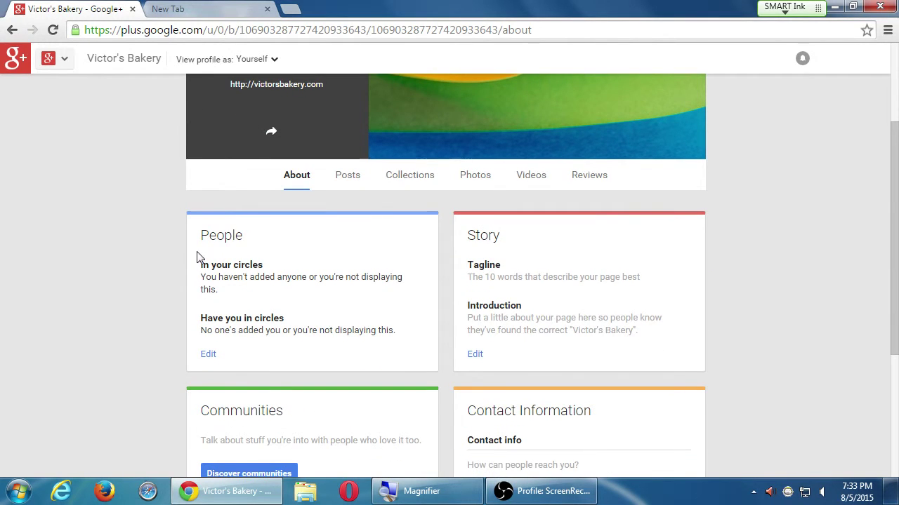
{"action": "key", "text": "super+plus"}
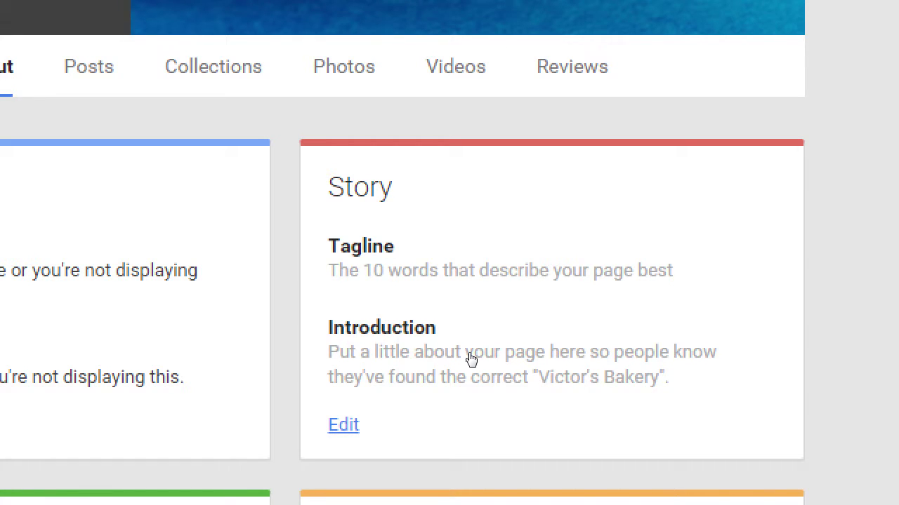
{"action": "left_click", "coordinate": [471, 359]}
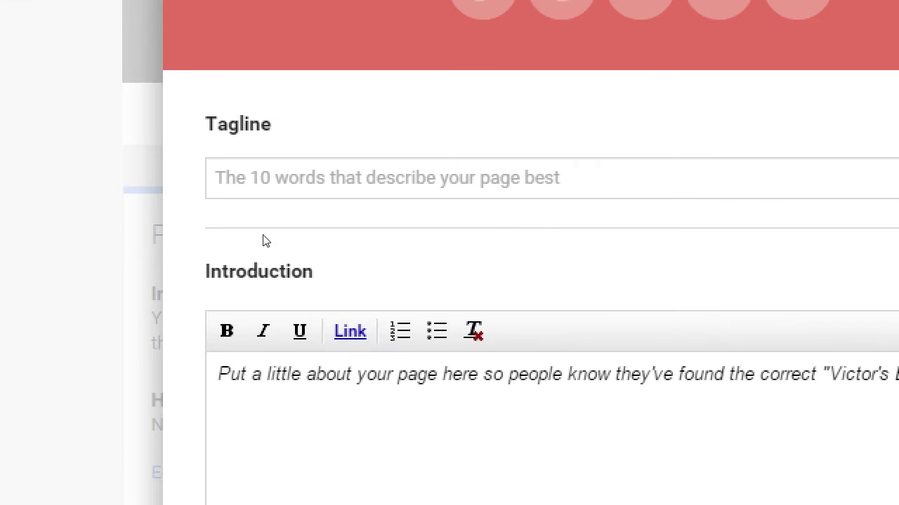
Step: Enter the tagline 'Family-Owned Eastlake Bakery Specializing in Gluten-Free Fare'
{"action": "left_click", "coordinate": [274, 207]}
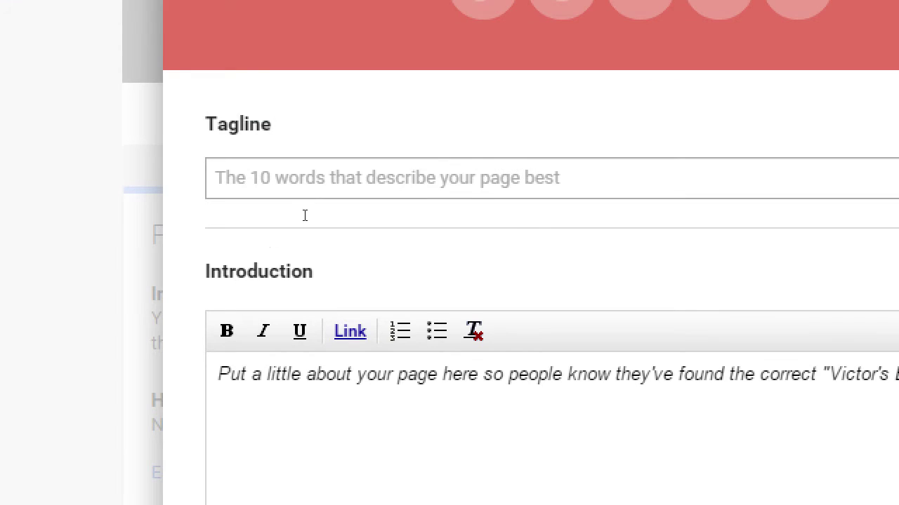
{"action": "type", "text": "Eastlak"}
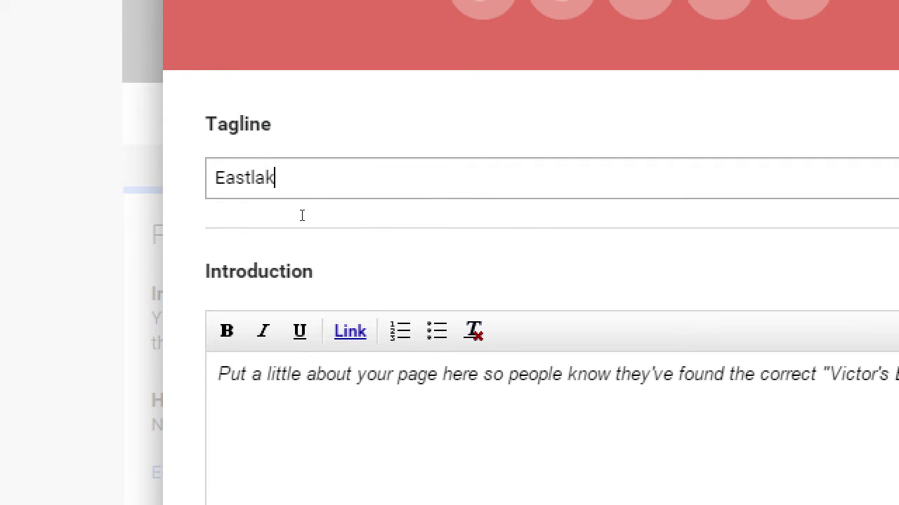
{"action": "type", "text": "e BAK"}
{"action": "key", "text": "BackSpace"}
{"action": "key", "text": "BackSpace"}
{"action": "key", "text": "ctrl+a"}
{"action": "type", "text": "Fam"}
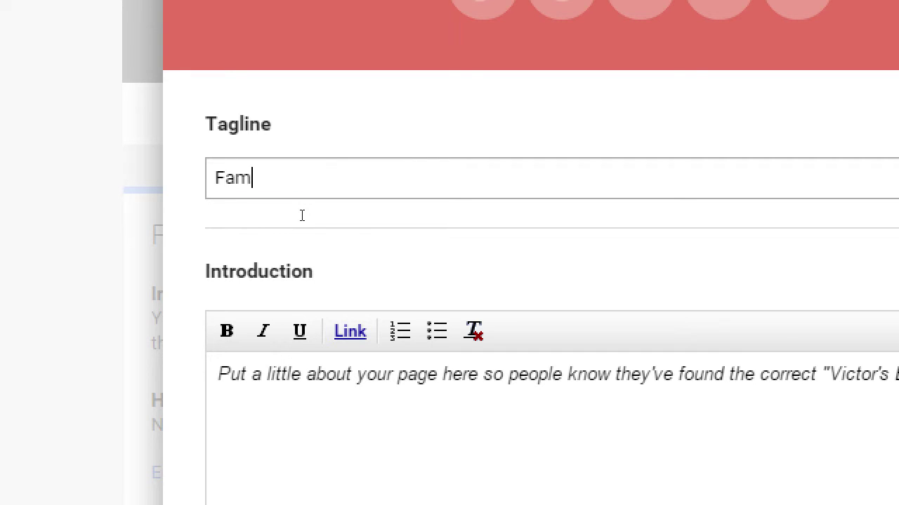
{"action": "type", "text": "ily-Owned Ea"}
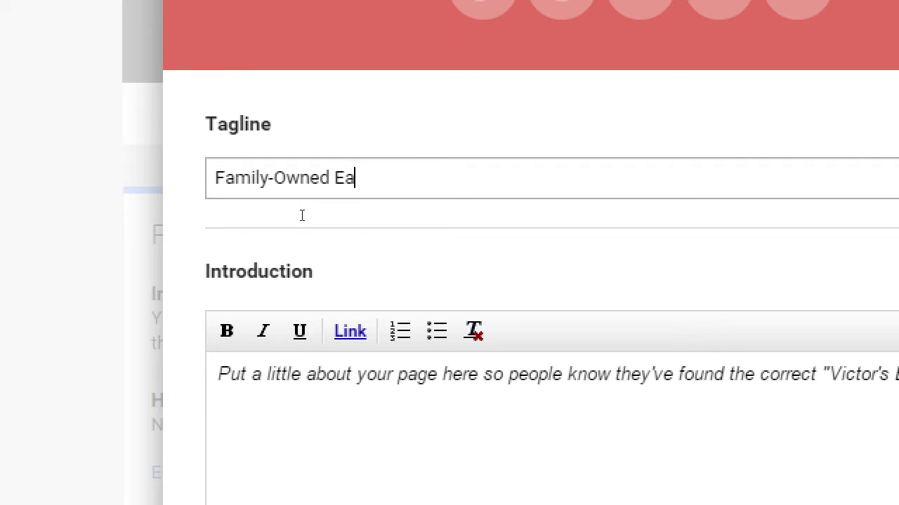
{"action": "type", "text": "stlake Bakery"}
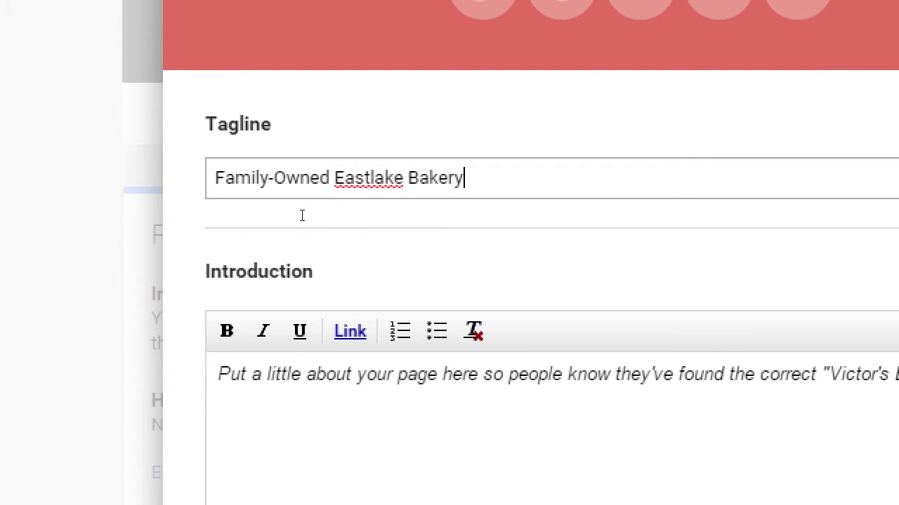
{"action": "type", "text": " Specializing in"}
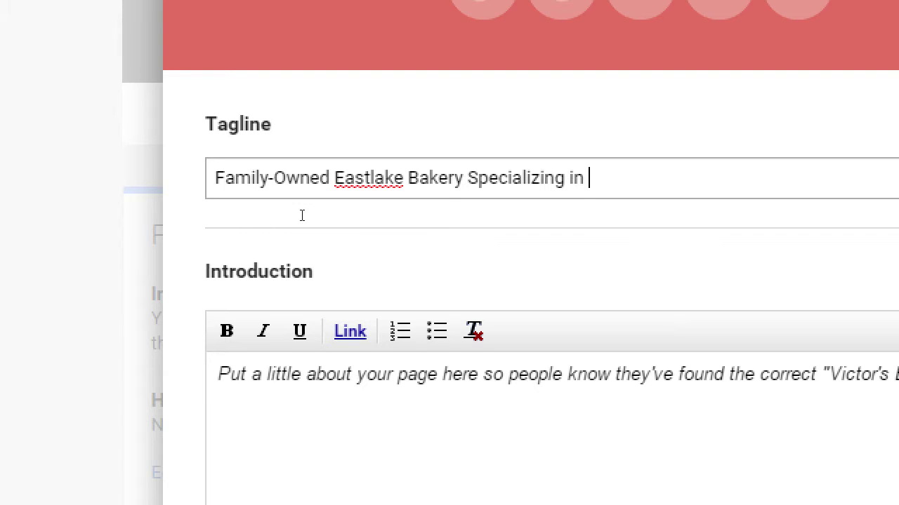
{"action": "type", "text": " Gluten-Fare"}
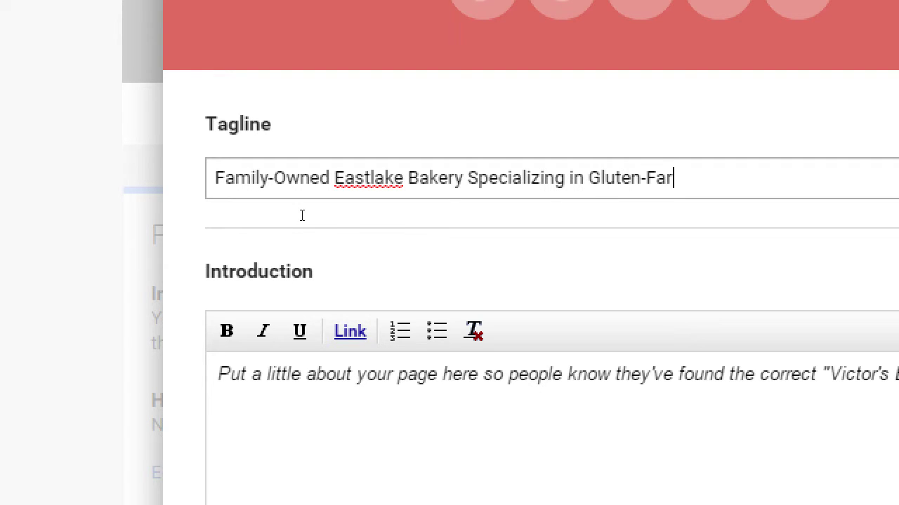
{"action": "key", "text": "BackSpace"}
{"action": "key", "text": "BackSpace"}
{"action": "key", "text": "BackSpace"}
{"action": "type", "text": "ree Fare"}
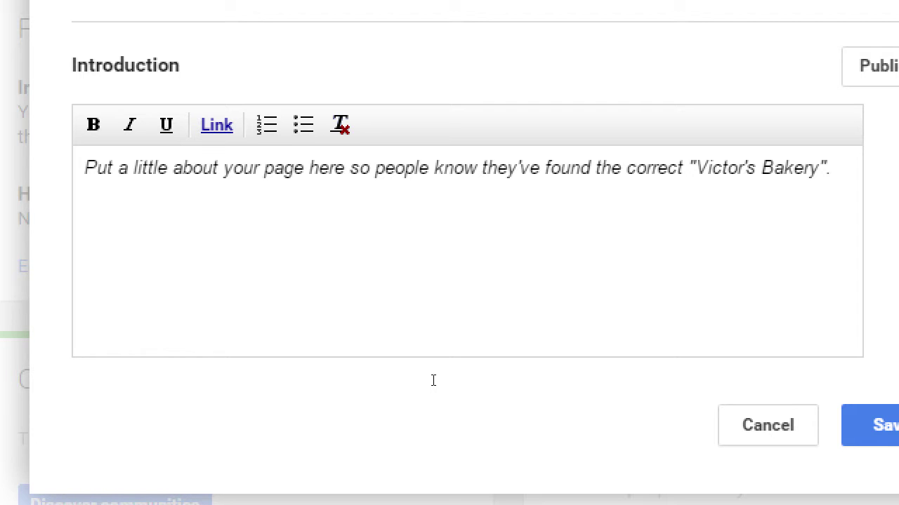
Step: Write the introduction: 'Founded 1989, we are a family-owned bakery that uses classic old-world recipes, with a new twist'
{"action": "left_click", "coordinate": [440, 320]}
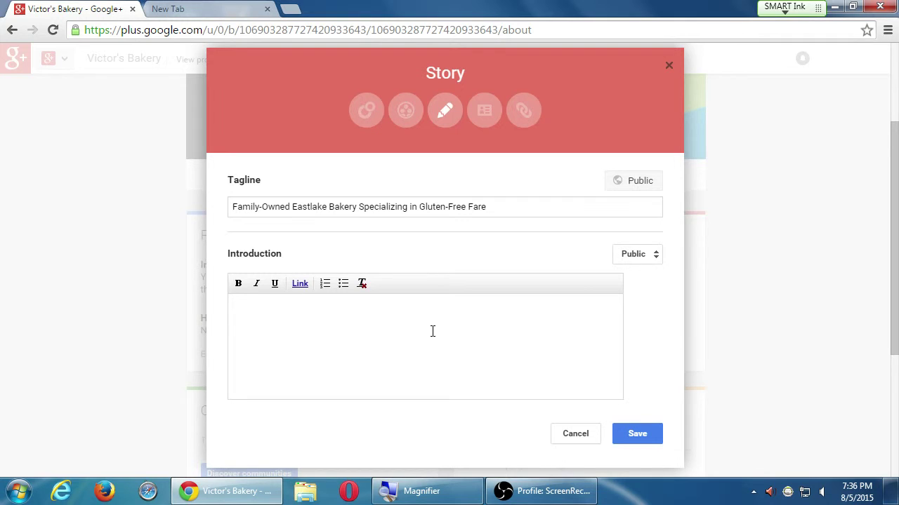
{"action": "type", "text": "Foudned in"}
{"action": "key", "text": "ctrl+a"}
{"action": "type", "text": "Founded 1989, we are a family-"}
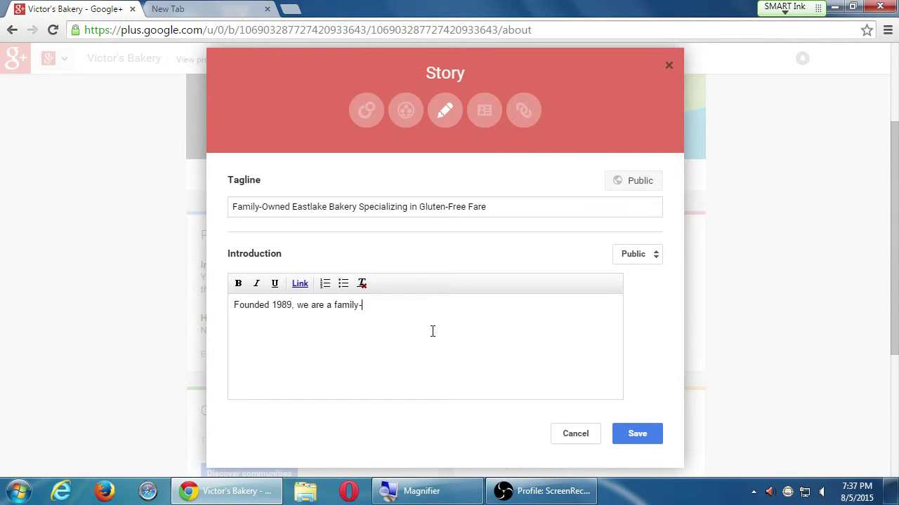
{"action": "type", "text": "owned bakery that uses "}
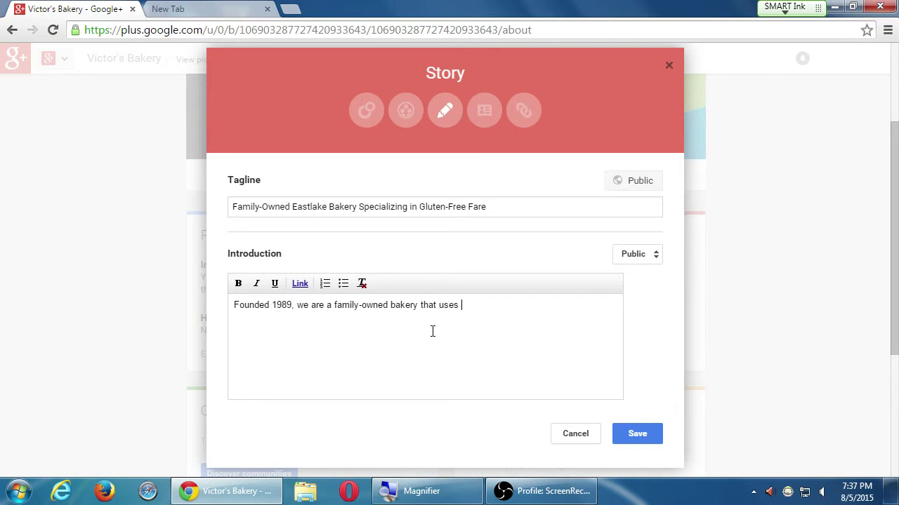
{"action": "type", "text": "classic old-world recipes, with a new t"}
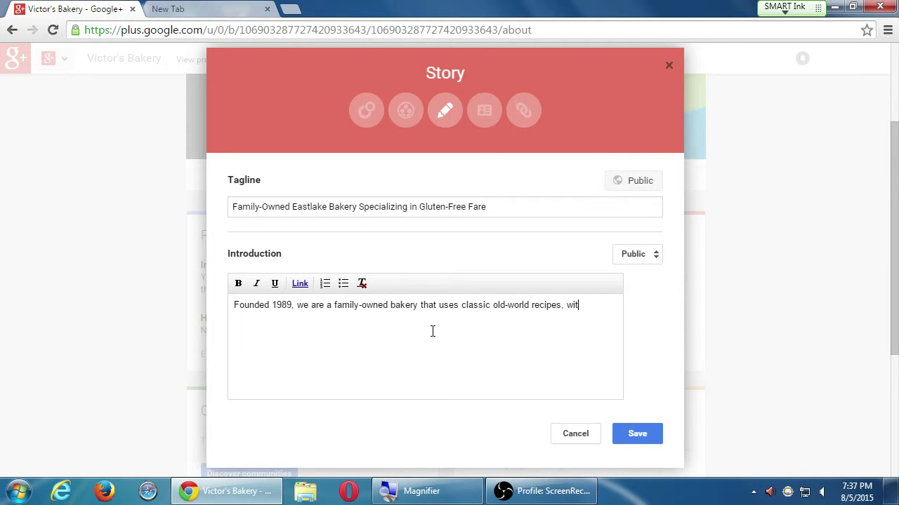
{"action": "type", "text": "wi"}
{"action": "key", "text": "BackSpace"}
{"action": "type", "text": "ist"}
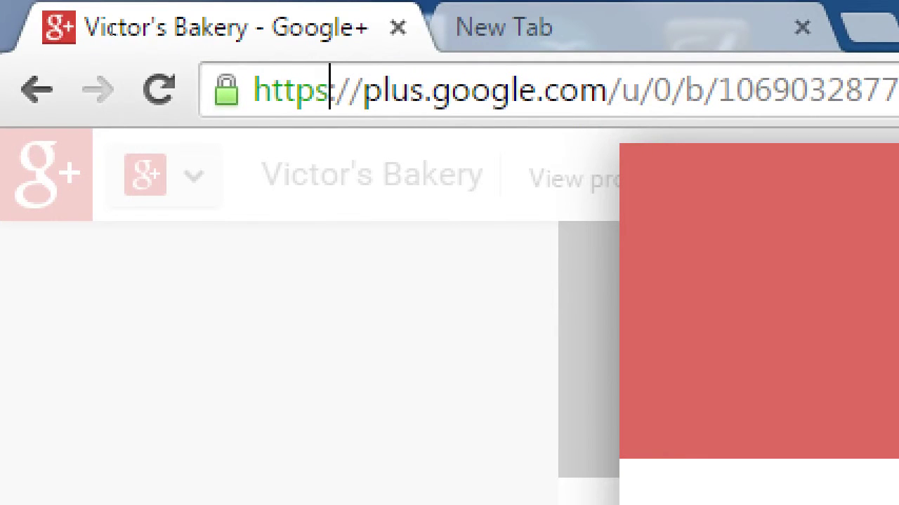
{"action": "left_click", "coordinate": [330, 90]}
{"action": "type", "text": "ncc wirle"}
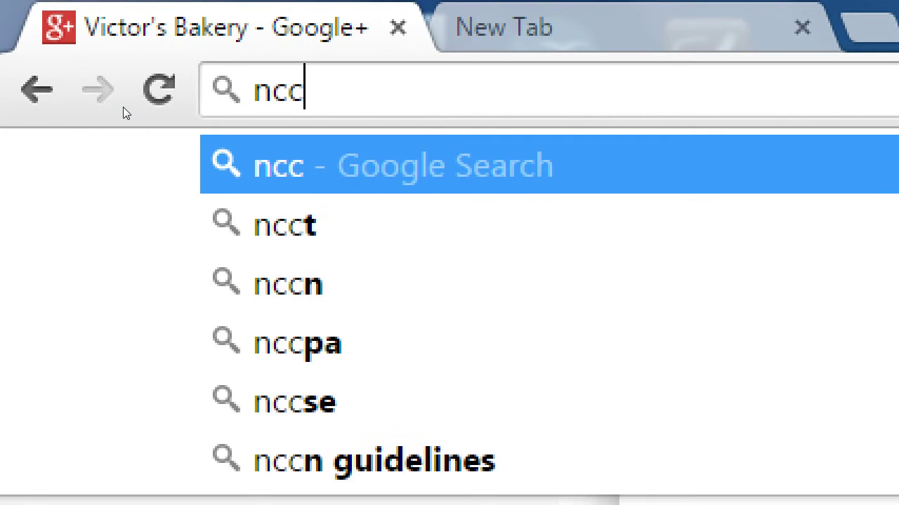
{"action": "key", "text": "BackSpace"}
{"action": "key", "text": "BackSpace"}
{"action": "type", "text": "e"}
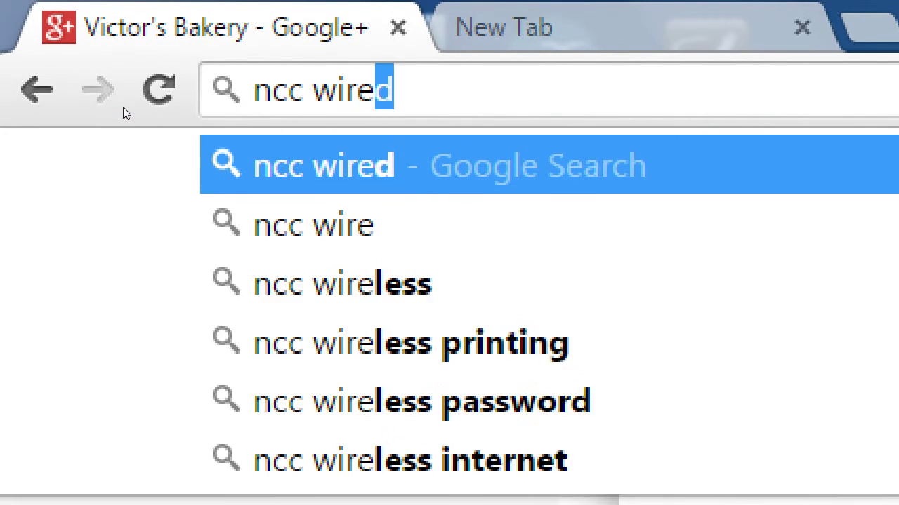
{"action": "type", "text": "ss"}
{"action": "key", "text": "BackSpace"}
{"action": "key", "text": "BackSpace"}
{"action": "key", "text": "BackSpace"}
{"action": "type", "text": "less "}
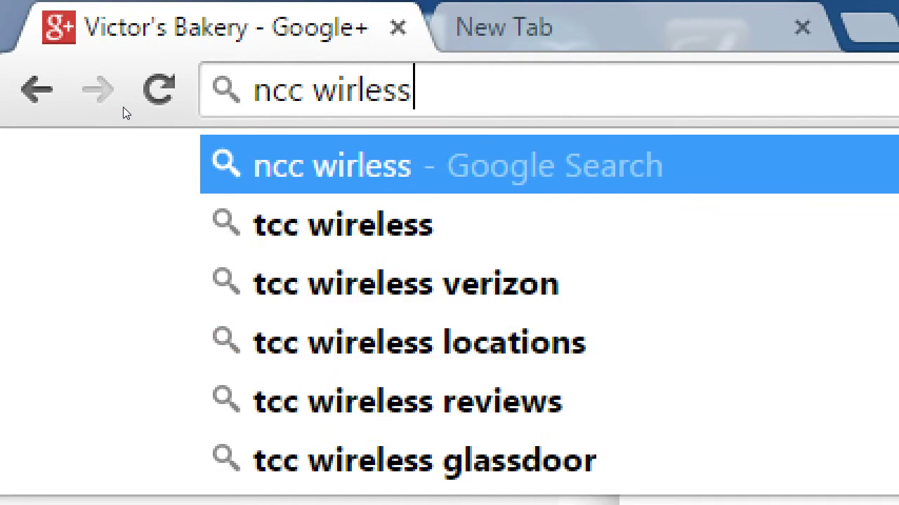
{"action": "type", "text": "        cespring"}
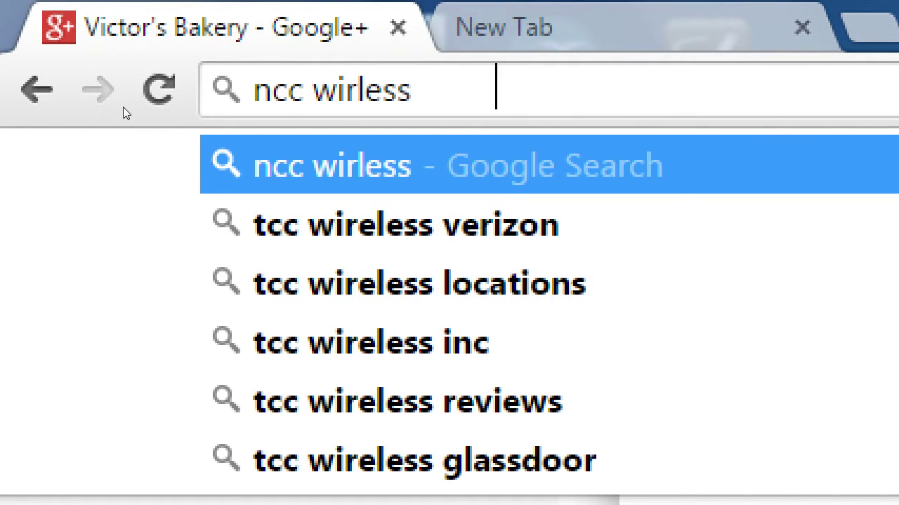
{"action": "type", "text": "2015"}
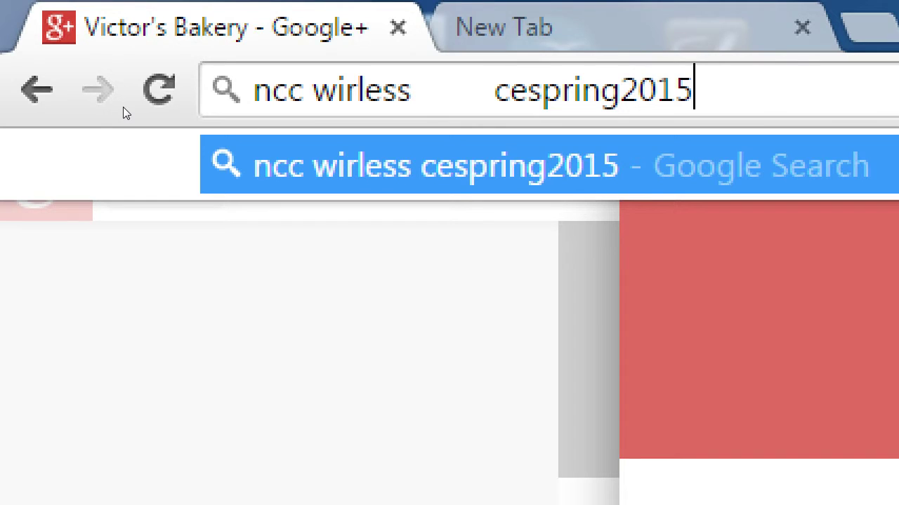
{"action": "key", "text": "Left"}
{"action": "key", "text": "Left"}
{"action": "key", "text": "Left"}
{"action": "key", "text": "Left"}
{"action": "key", "text": "Left"}
{"action": "key", "text": "End"}
{"action": "key", "text": "Left"}
{"action": "key", "text": "Left"}
{"action": "key", "text": "Left"}
{"action": "key", "text": "Left"}
{"action": "key", "text": "Left"}
{"action": "key", "text": "Left"}
{"action": "key", "text": "Left"}
{"action": "key", "text": "Left"}
{"action": "key", "text": "Left"}
{"action": "key", "text": "Left"}
{"action": "key", "text": "Left"}
{"action": "key", "text": "Left"}
{"action": "key", "text": "Left"}
{"action": "key", "text": "Left"}
{"action": "key", "text": "Left"}
{"action": "key", "text": "Left"}
{"action": "key", "text": "Left"}
{"action": "key", "text": "Left"}
{"action": "key", "text": "Left"}
{"action": "key", "text": "Left"}
{"action": "key", "text": "Left"}
{"action": "key", "text": "Left"}
{"action": "key", "text": "Left"}
{"action": "key", "text": "Left"}
{"action": "key", "text": "Left"}
{"action": "key", "text": "Left"}
{"action": "type", "text": "e"}
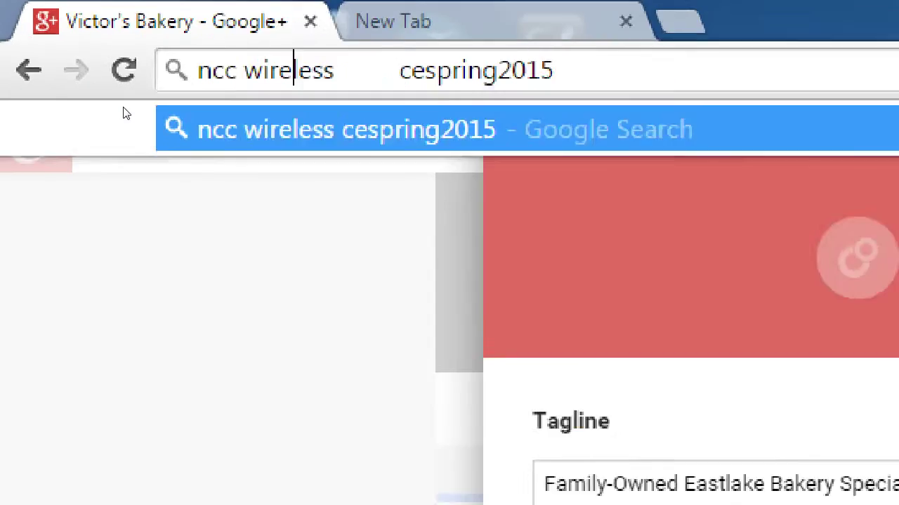
{"action": "key", "text": "Escape"}
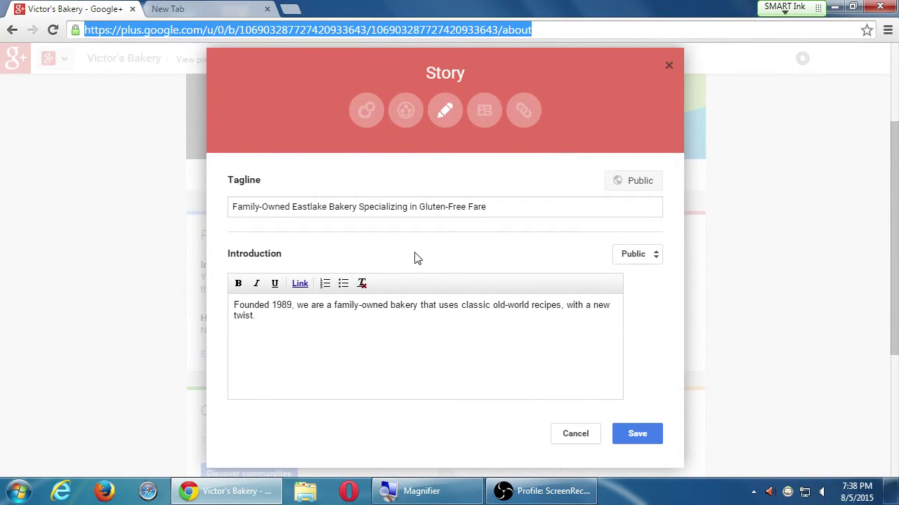
Step: Keep the introduction's visibility Public and save the Story
{"action": "left_click", "coordinate": [657, 305]}
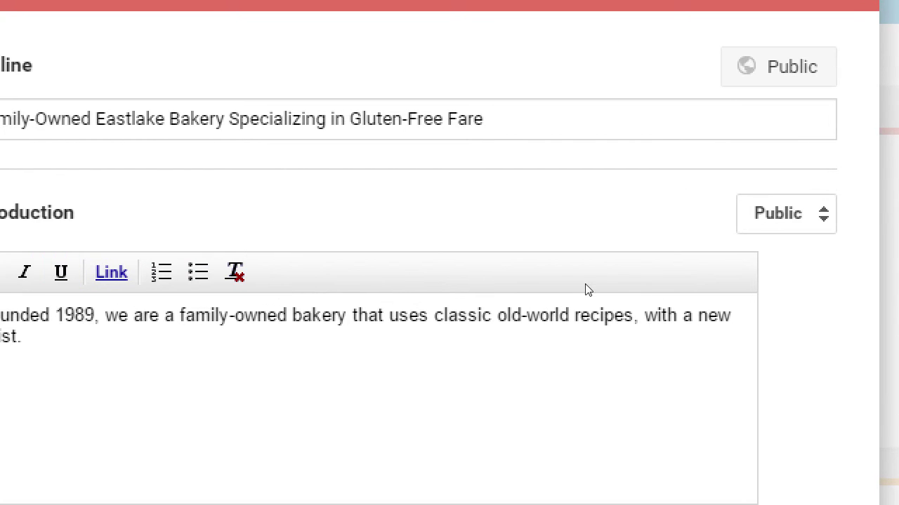
{"action": "key", "text": "Tab"}
{"action": "key", "text": "space"}
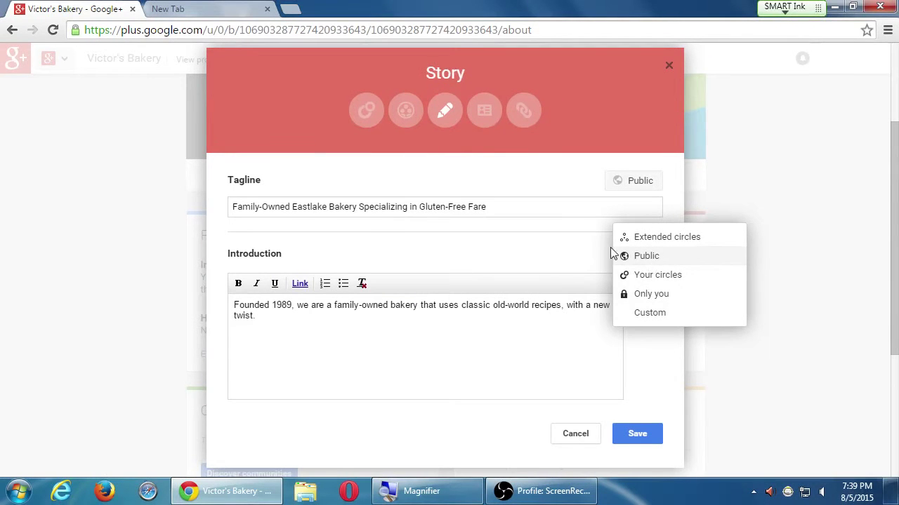
{"action": "left_click", "coordinate": [518, 181]}
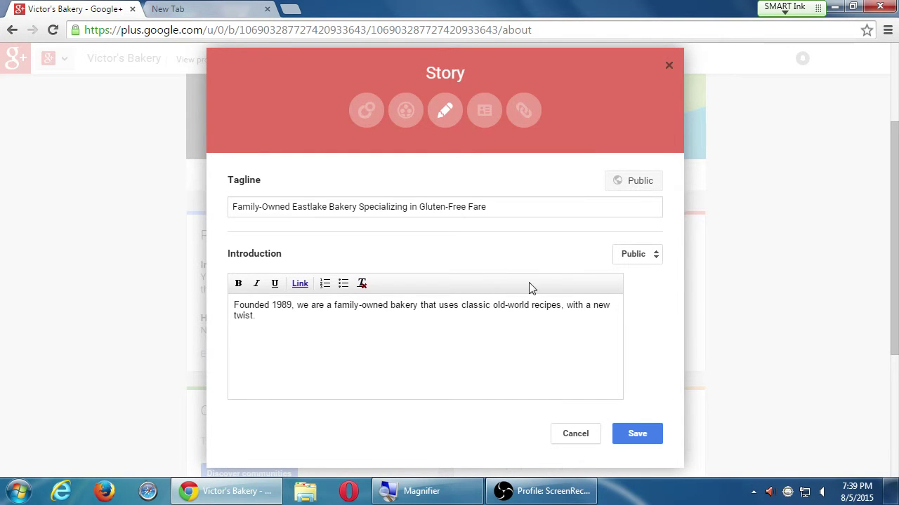
{"action": "left_click", "coordinate": [624, 433]}
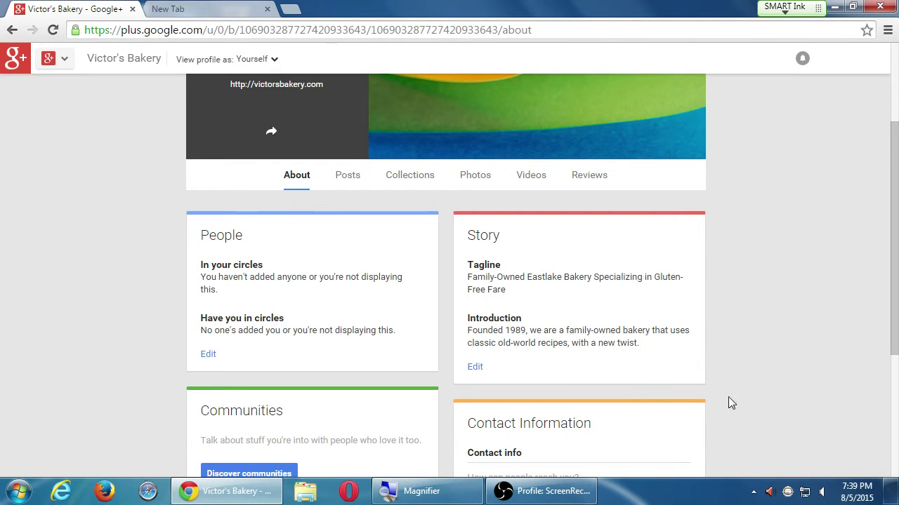
Step: Scroll to the Contact Information card and open it for editing
{"action": "scroll", "coordinate": [126, 285], "scroll_direction": "down", "scroll_amount": 3}
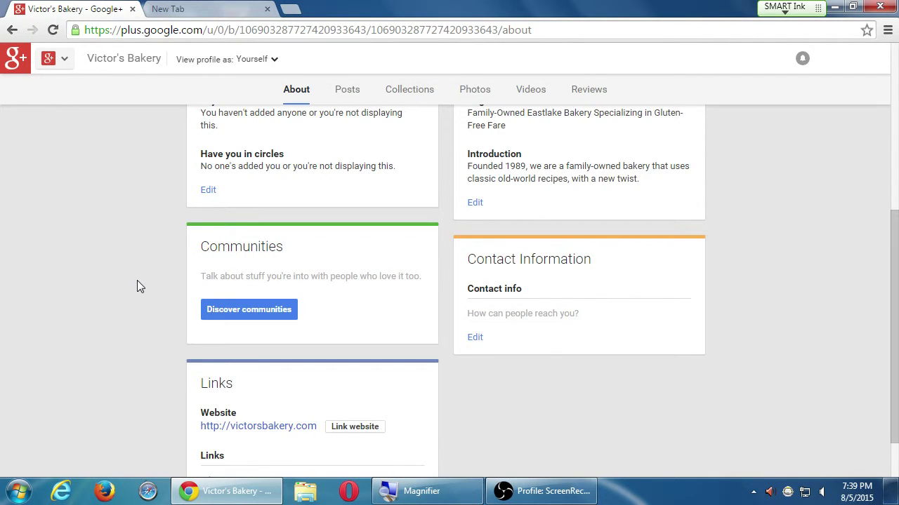
{"action": "left_click", "coordinate": [475, 338]}
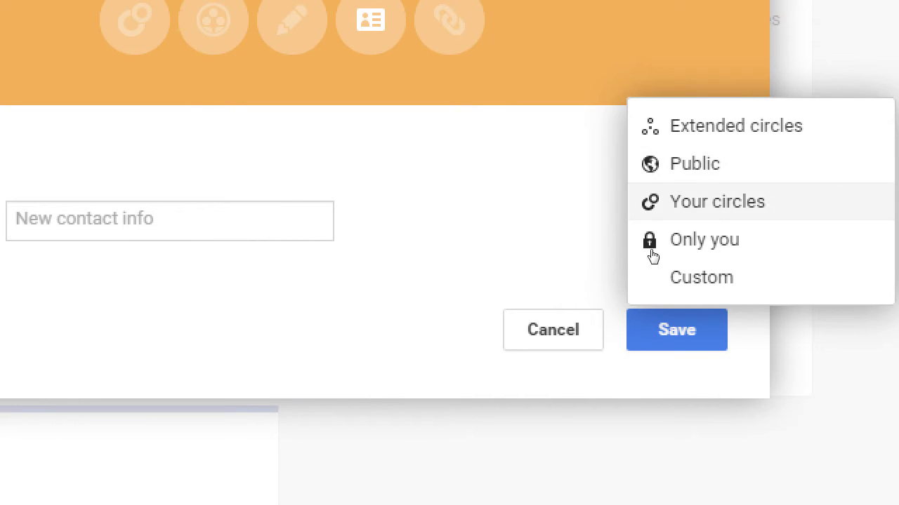
Step: Set the contact visibility to Public and change the entry type from Phone to Address
{"action": "left_click", "coordinate": [530, 260]}
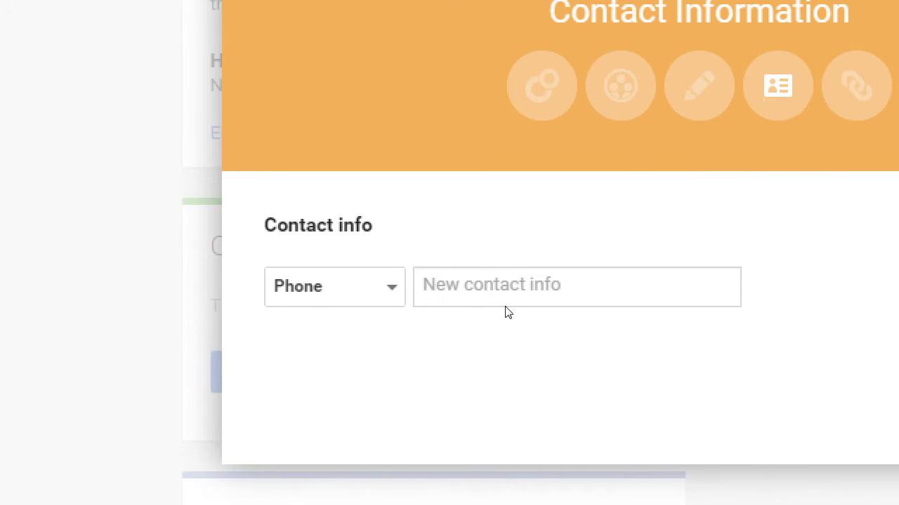
{"action": "left_click", "coordinate": [330, 302]}
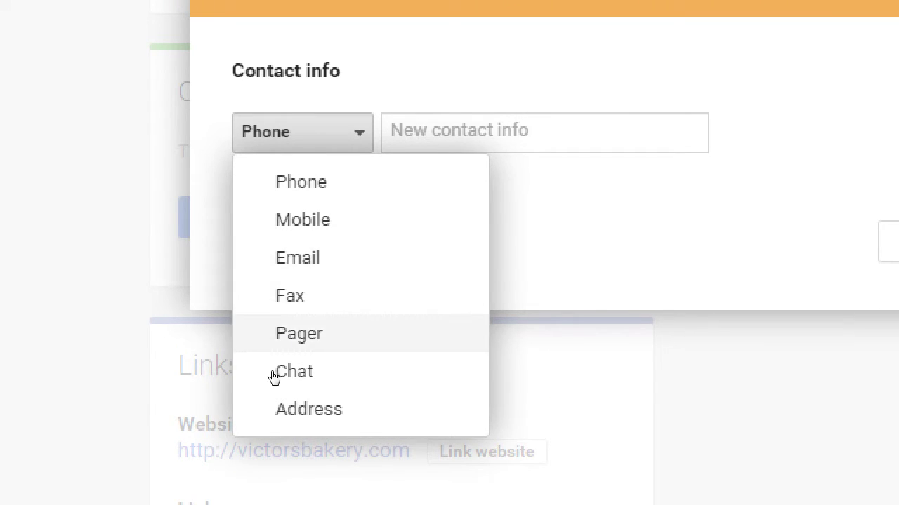
{"action": "left_click", "coordinate": [281, 409]}
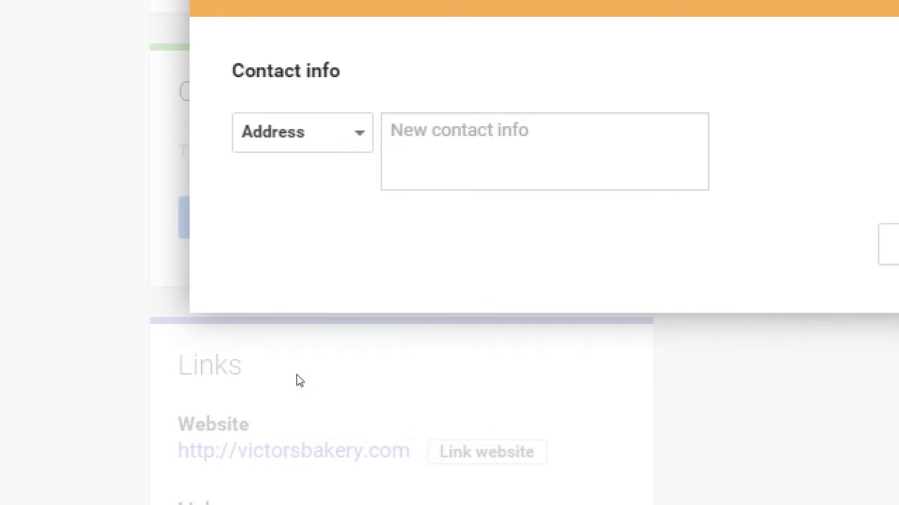
{"action": "key", "text": "alt+Down"}
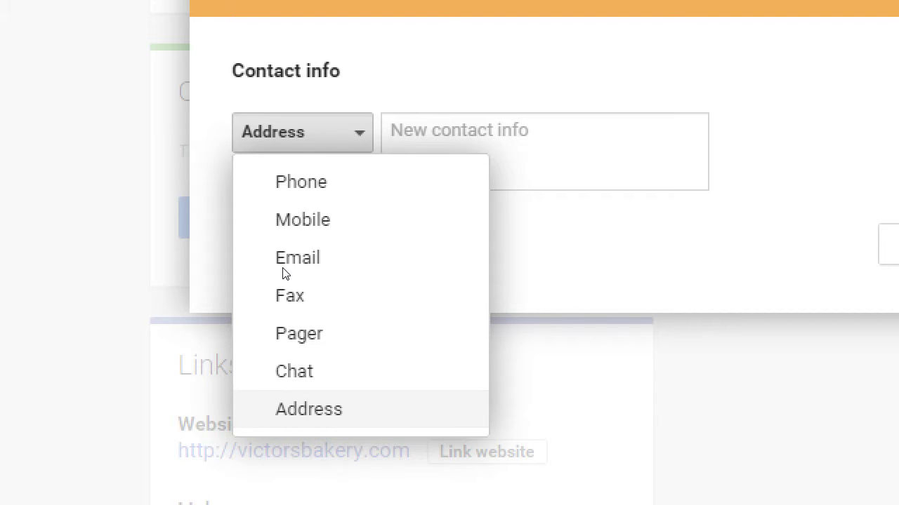
Step: Set the first contact row back to Phone and fill it with placeholder text
{"action": "left_click", "coordinate": [359, 262]}
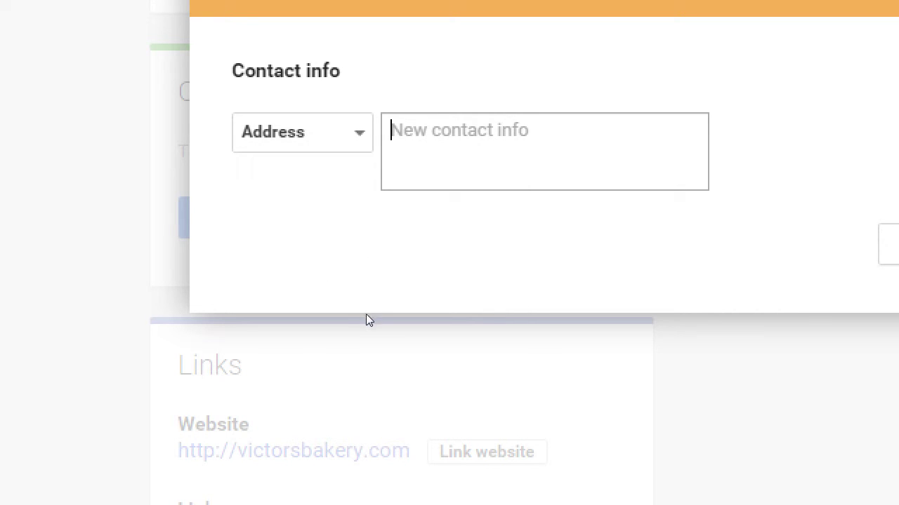
{"action": "key", "text": "shift+Tab"}
{"action": "key", "text": "alt+Down"}
{"action": "key", "text": "Up"}
{"action": "key", "text": "Up"}
{"action": "key", "text": "Up"}
{"action": "key", "text": "Up"}
{"action": "key", "text": "Up"}
{"action": "key", "text": "Up"}
{"action": "key", "text": "Return"}
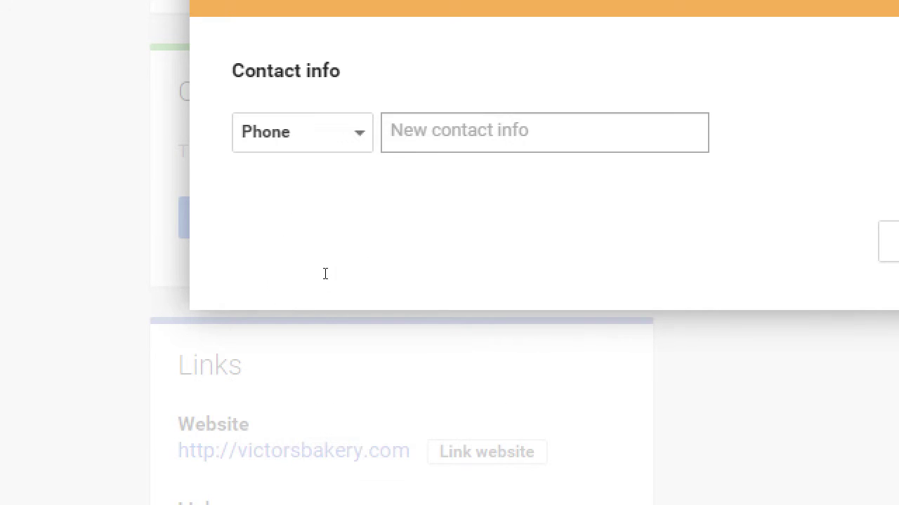
{"action": "type", "text": "asdfsadffdsa"}
Step: Add a Mobile row and a third Phone row, each with placeholder text
{"action": "key", "text": "Tab"}
{"action": "key", "text": "alt+Down"}
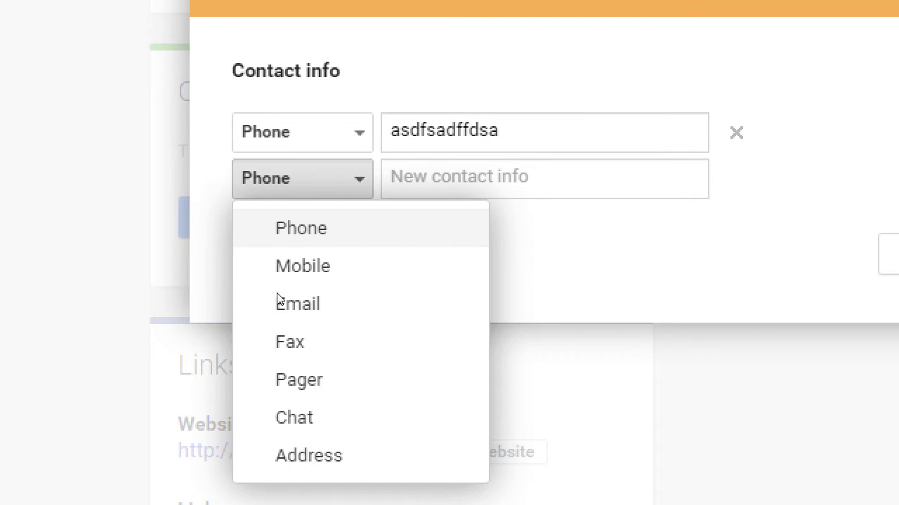
{"action": "key", "text": "Down"}
{"action": "key", "text": "Return"}
{"action": "type", "text": "wewqefeawe"}
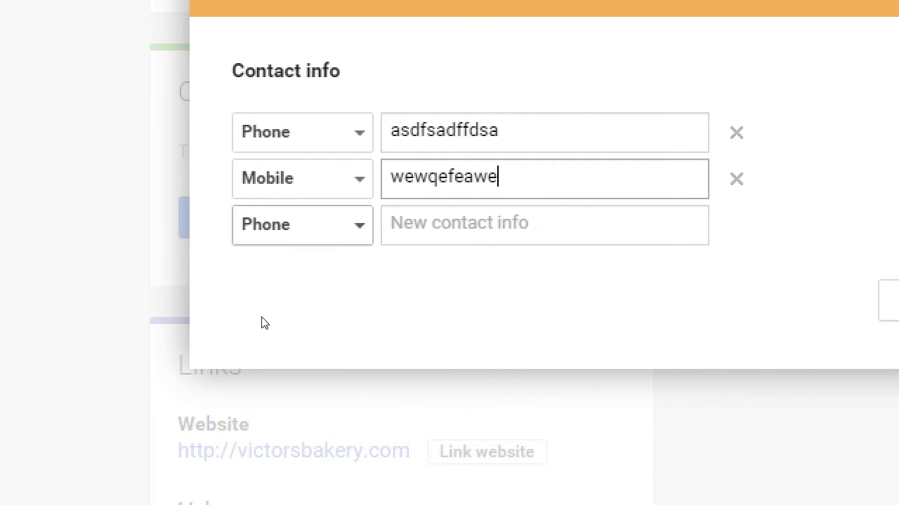
{"action": "key", "text": "Tab"}
{"action": "key", "text": "alt+Down"}
{"action": "key", "text": "Return"}
{"action": "key", "text": "Tab"}
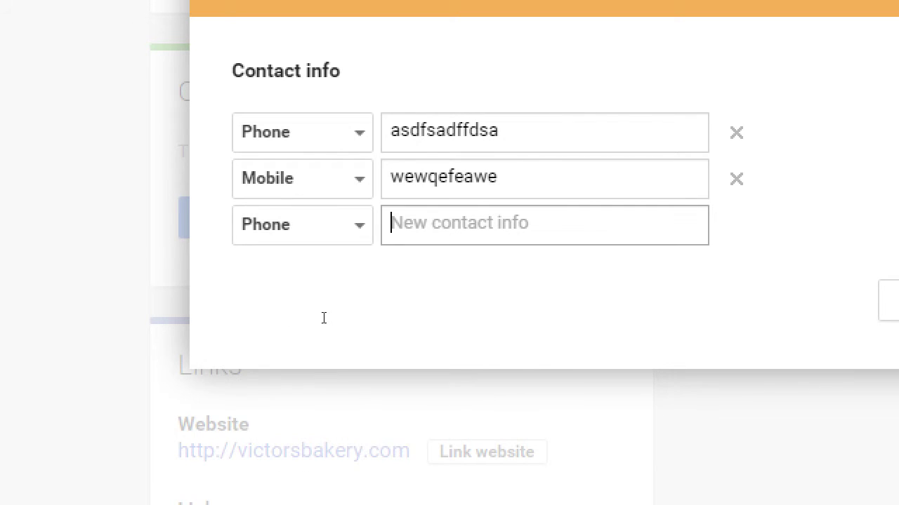
{"action": "type", "text": "asdffsadsad"}
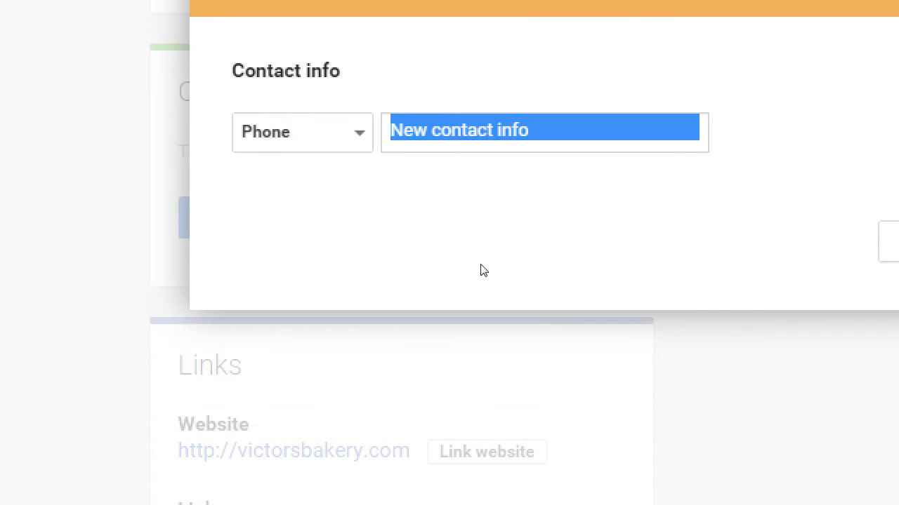
Step: Switch the entry type to Address, enter 123 Fake Street, and save
{"action": "key", "text": "shift+Tab"}
{"action": "key", "text": "space"}
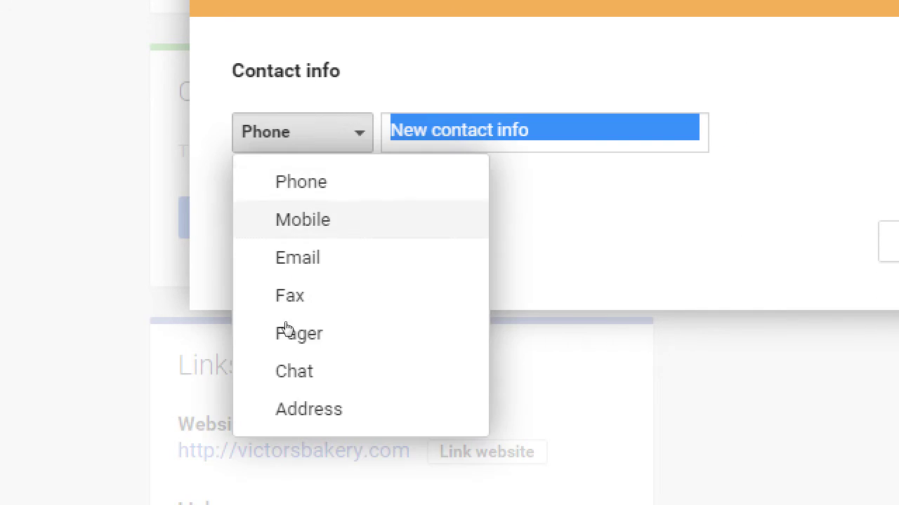
{"action": "left_click", "coordinate": [281, 407]}
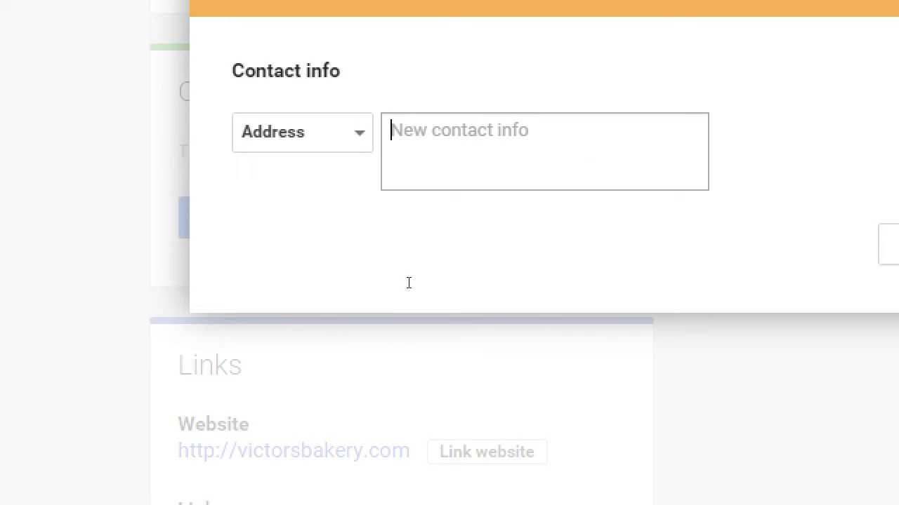
{"action": "type", "text": "123 Fake Street"}
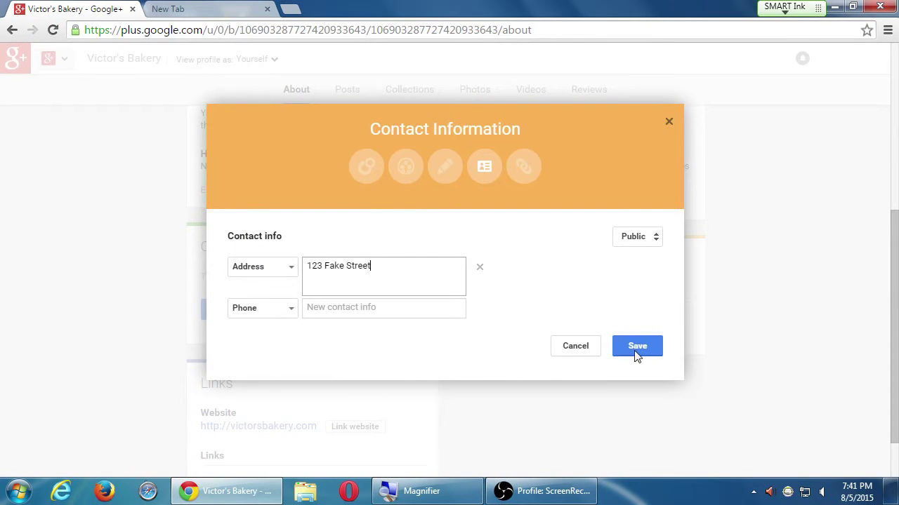
{"action": "left_click", "coordinate": [646, 348]}
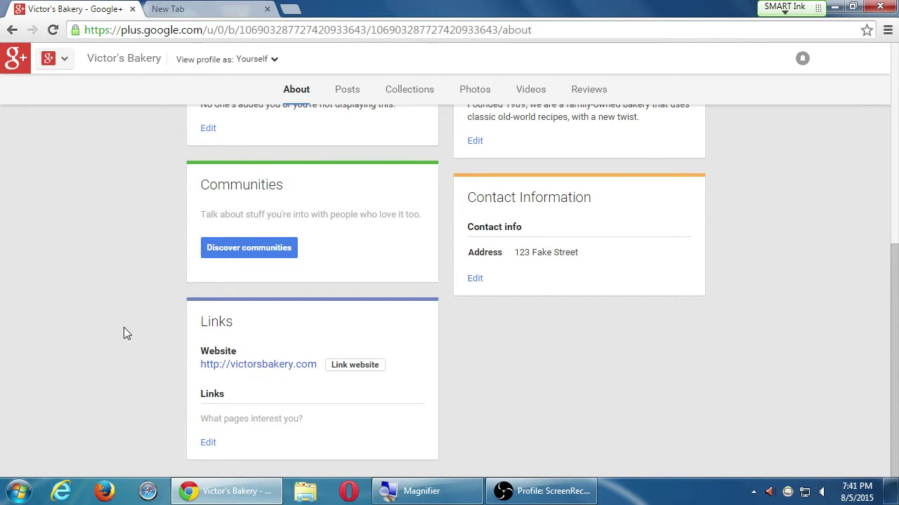
{"action": "left_click", "coordinate": [208, 442]}
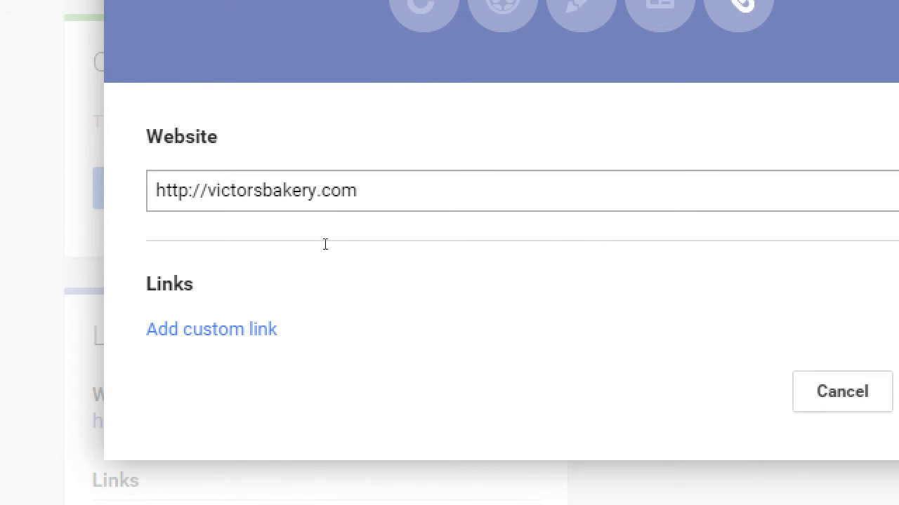
Step: Add a custom link labelled 'Facebook' pointing to facebook.com/victorsbakery
{"action": "left_click", "coordinate": [278, 330]}
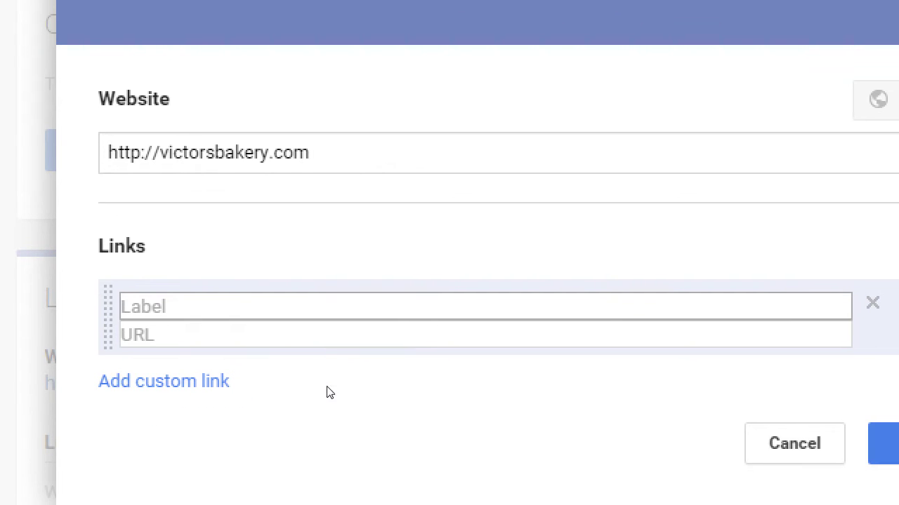
{"action": "type", "text": "Fa"}
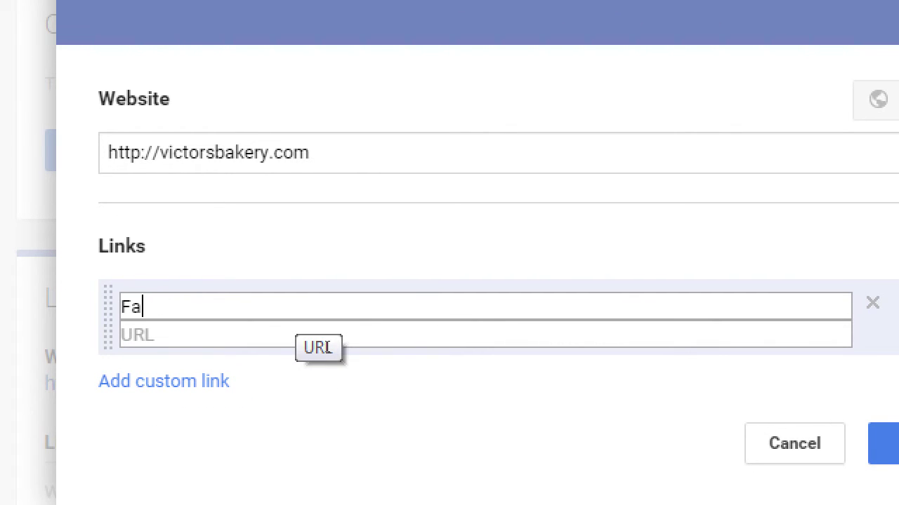
{"action": "type", "text": "cebook"}
{"action": "key", "text": "Tab"}
{"action": "type", "text": "htt"}
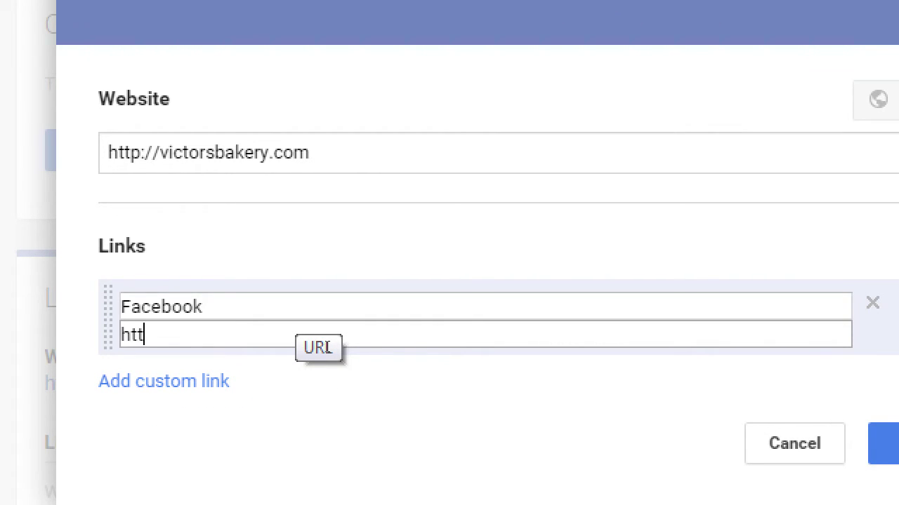
{"action": "type", "text": "p://face"}
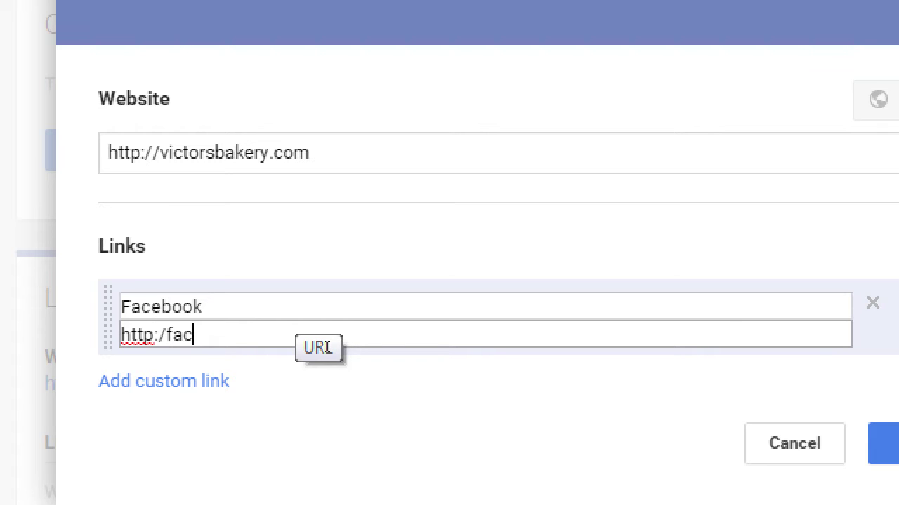
{"action": "key", "text": "BackSpace"}
{"action": "key", "text": "BackSpace"}
{"action": "key", "text": "BackSpace"}
{"action": "key", "text": "BackSpace"}
{"action": "type", "text": "facebook.com/victorsb"}
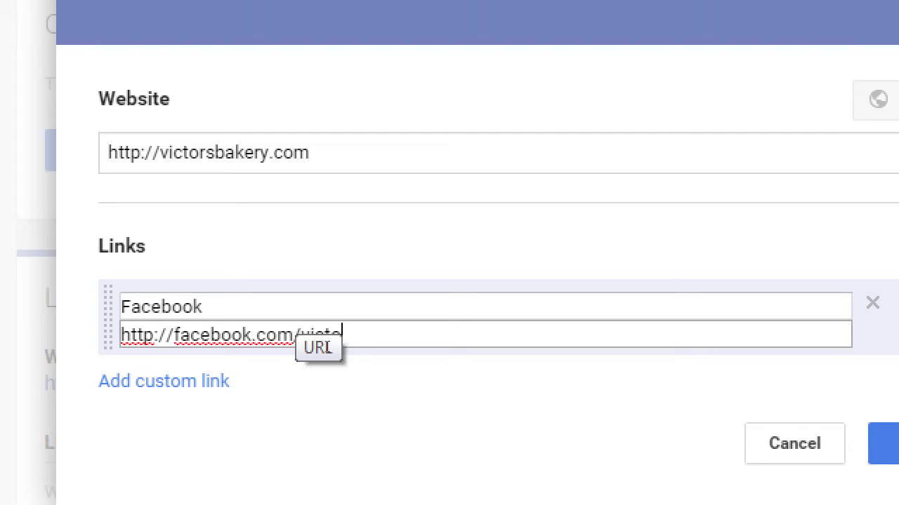
{"action": "type", "text": "akery"}
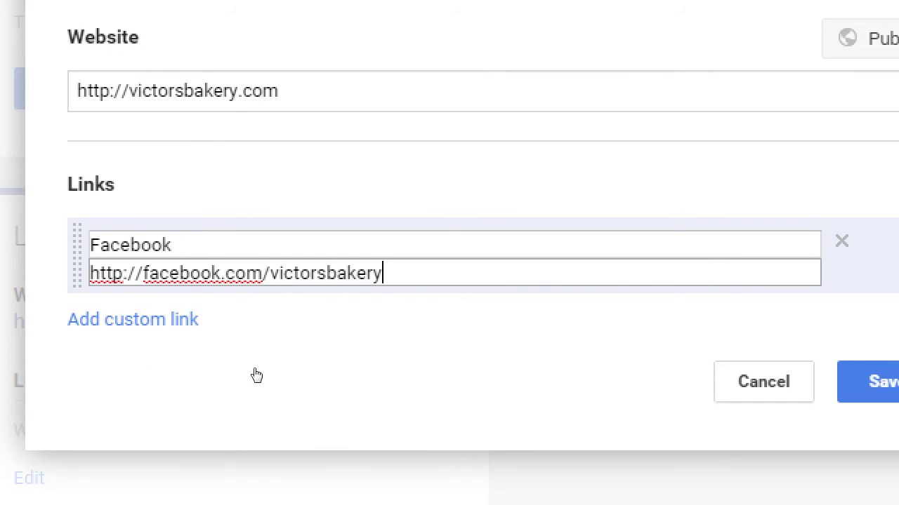
Step: Add a second link 'The Shop' to victorsbakery.com/shop and save both links
{"action": "key", "text": "Return"}
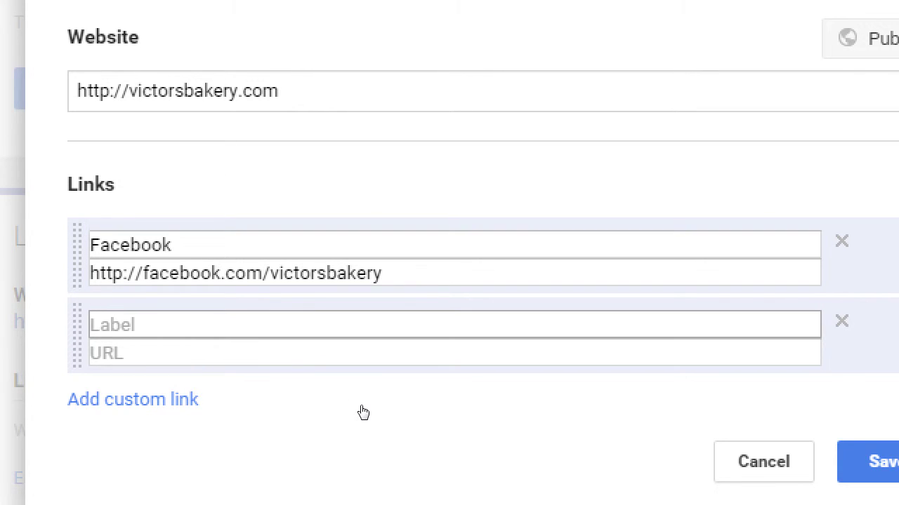
{"action": "type", "text": "The Shop"}
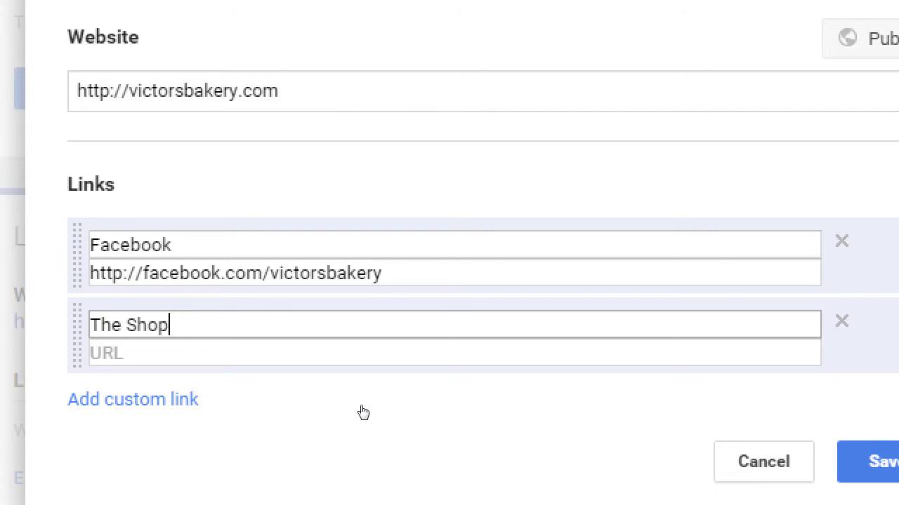
{"action": "key", "text": "Tab"}
{"action": "type", "text": "http://"}
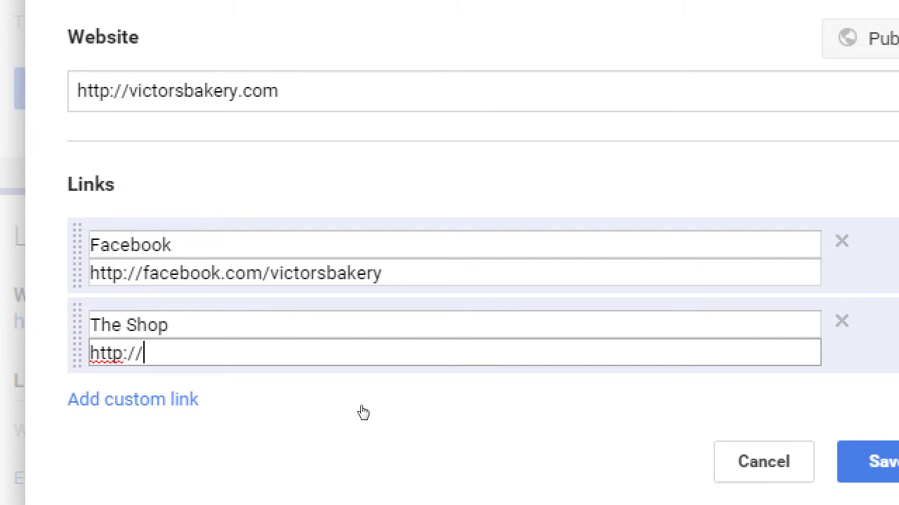
{"action": "key", "text": "shift+Tab"}
{"action": "key", "text": "shift+Tab"}
{"action": "key", "text": "shift+Tab"}
{"action": "key", "text": "shift+Tab"}
{"action": "key", "text": "shift+Tab"}
{"action": "key", "text": "shift+Tab"}
{"action": "key", "text": "shift+Tab"}
{"action": "key", "text": "ctrl+c"}
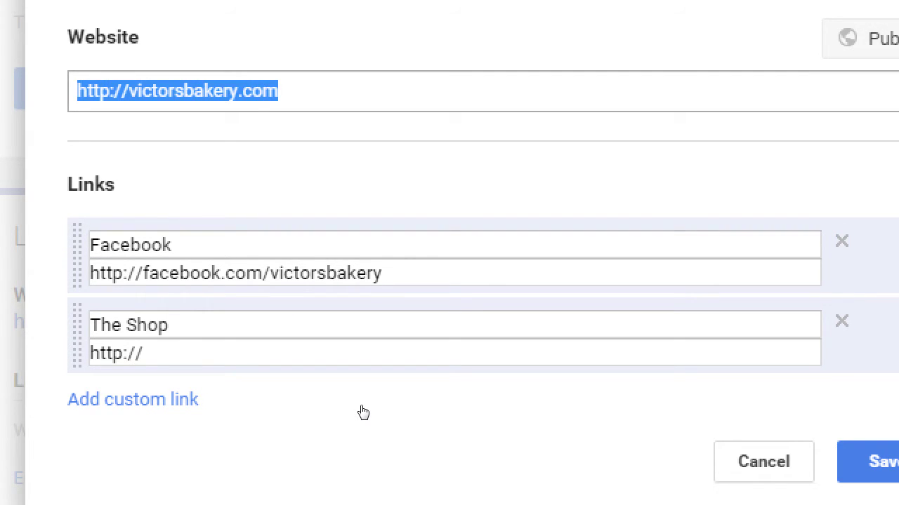
{"action": "key", "text": "Tab"}
{"action": "key", "text": "Tab"}
{"action": "key", "text": "Tab"}
{"action": "key", "text": "Tab"}
{"action": "key", "text": "Tab"}
{"action": "key", "text": "ctrl+v"}
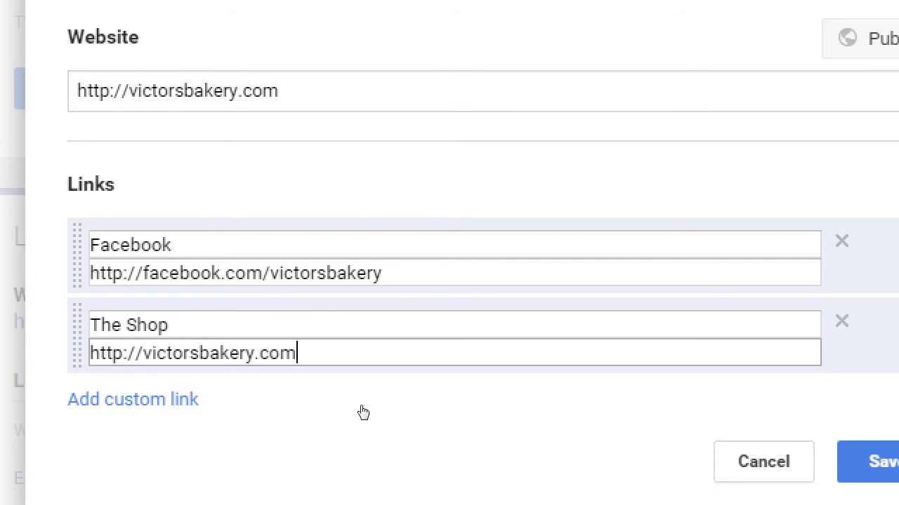
{"action": "type", "text": "/shop"}
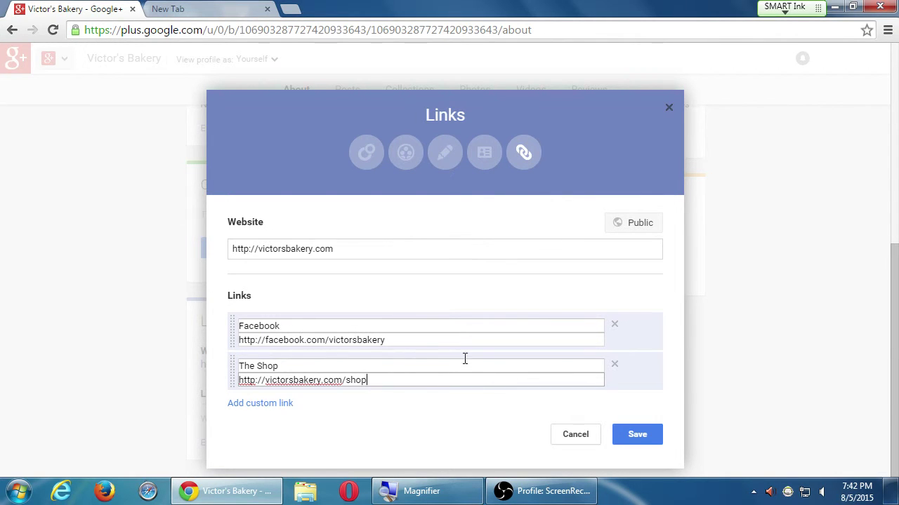
{"action": "left_click", "coordinate": [631, 434]}
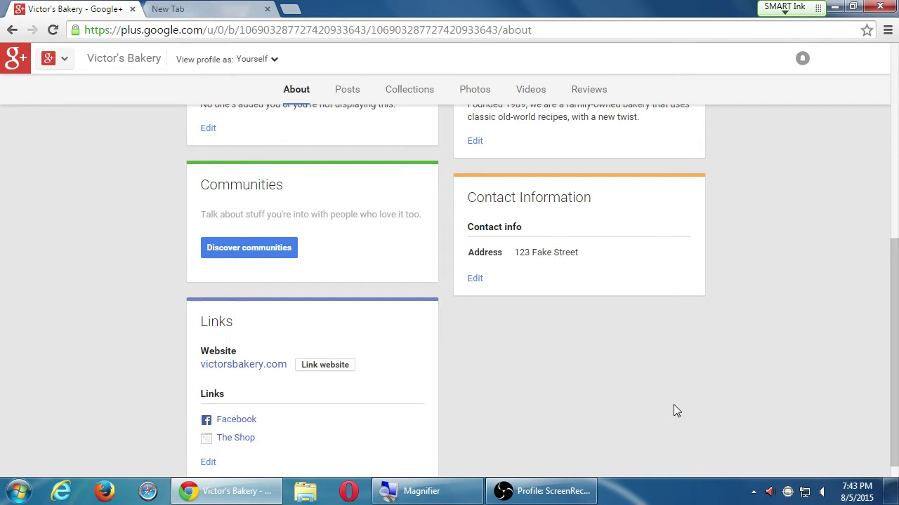
{"action": "scroll", "coordinate": [705, 408], "scroll_direction": "up", "scroll_amount": 5}
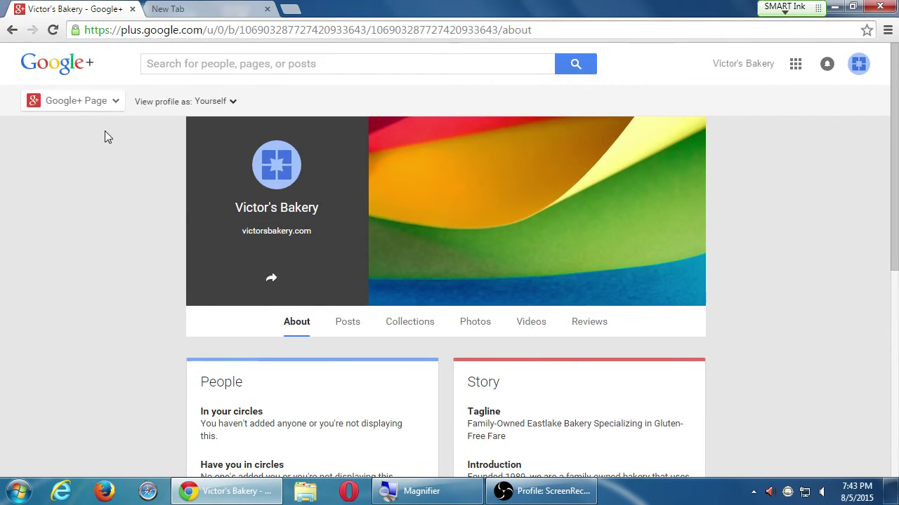
{"action": "mouse_move", "coordinate": [75, 102]}
{"action": "scroll", "coordinate": [809, 288], "scroll_direction": "down", "scroll_amount": 7}
{"action": "scroll", "coordinate": [769, 439], "scroll_direction": "up", "scroll_amount": 4}
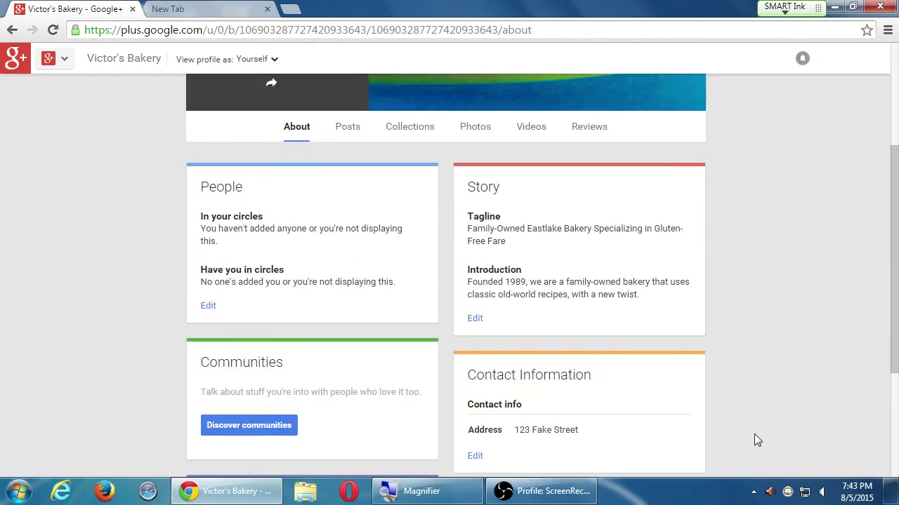
{"action": "scroll", "coordinate": [757, 435], "scroll_direction": "down", "scroll_amount": 3}
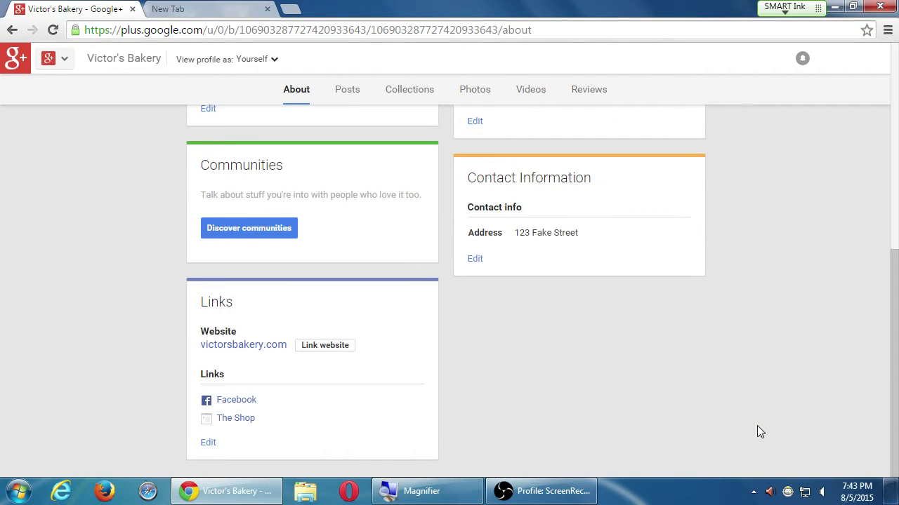
{"action": "scroll", "coordinate": [757, 426], "scroll_direction": "up", "scroll_amount": 5}
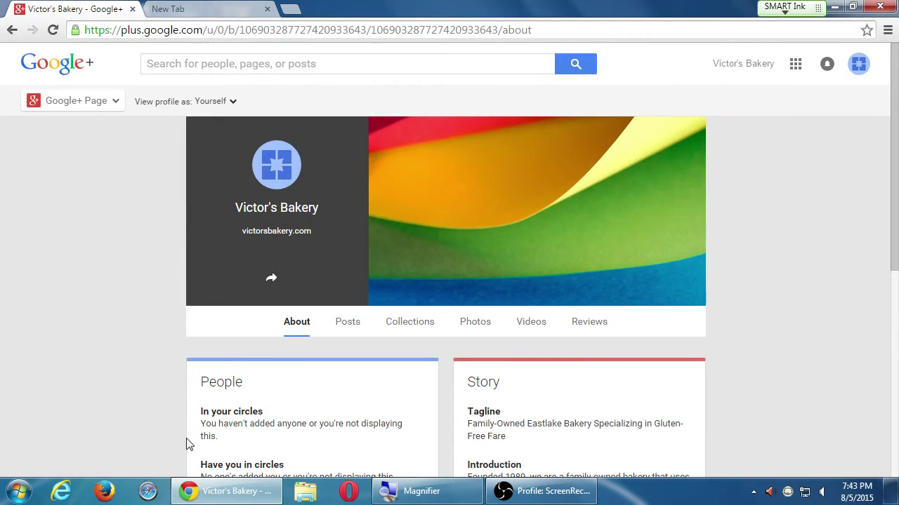
{"action": "scroll", "coordinate": [100, 358], "scroll_direction": "down", "scroll_amount": 5}
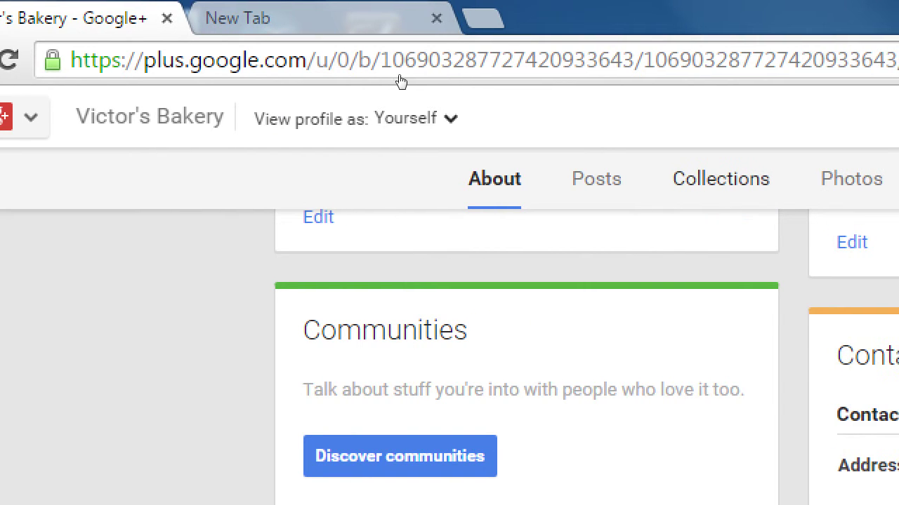
{"action": "left_click", "coordinate": [294, 36]}
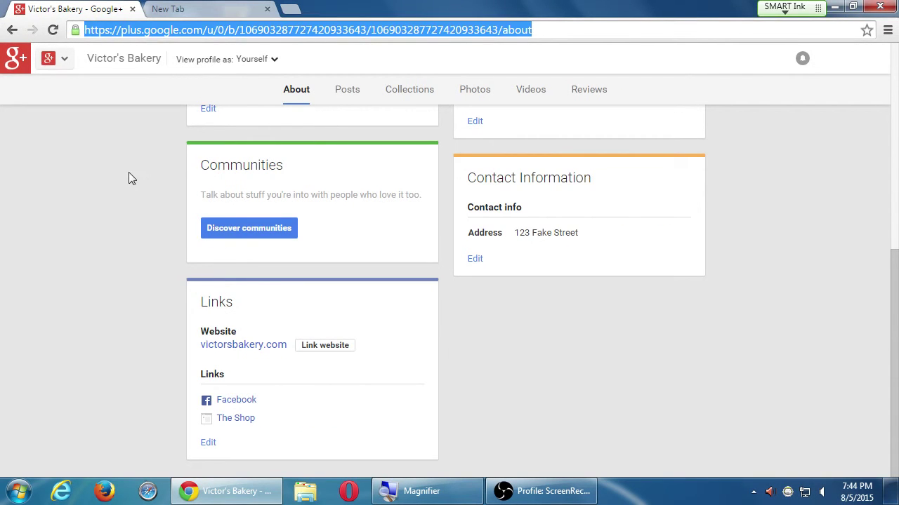
{"action": "left_click", "coordinate": [112, 173]}
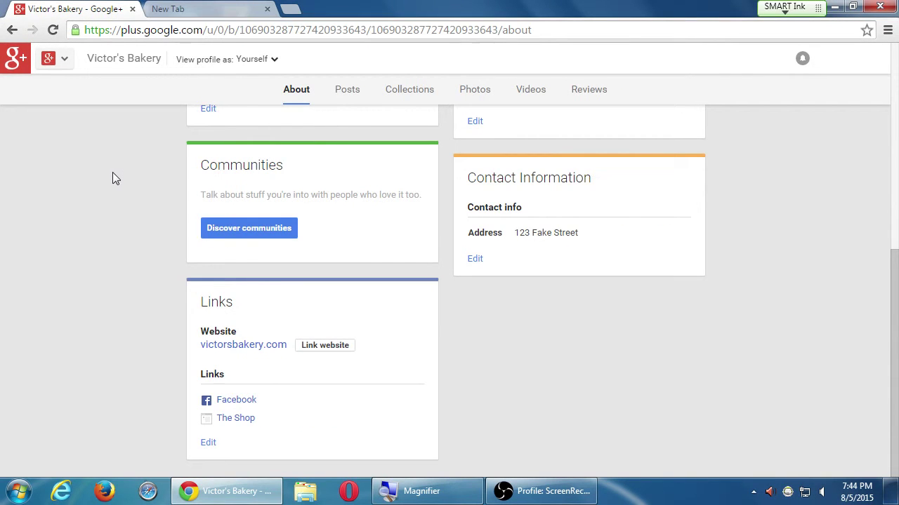
{"action": "scroll", "coordinate": [494, 403], "scroll_direction": "up", "scroll_amount": 5}
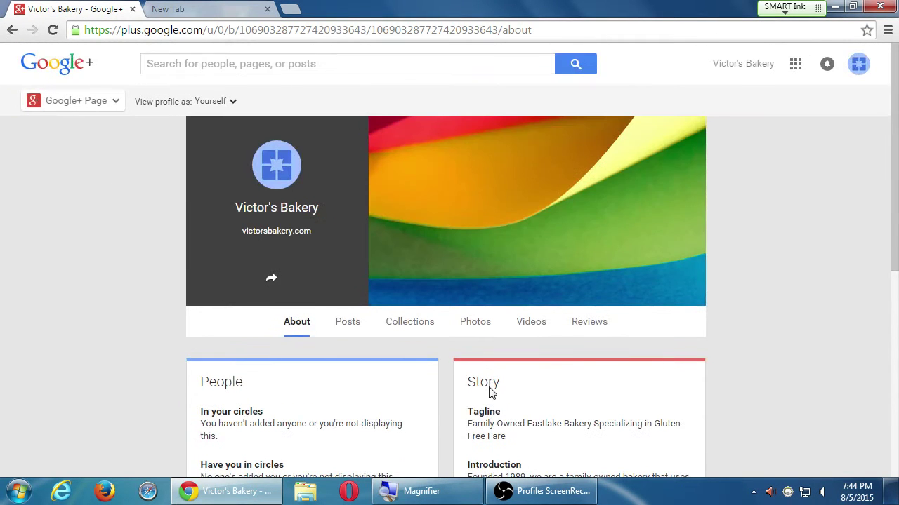
{"action": "scroll", "coordinate": [501, 385], "scroll_direction": "down", "scroll_amount": 4}
{"action": "scroll", "coordinate": [502, 377], "scroll_direction": "up", "scroll_amount": 5}
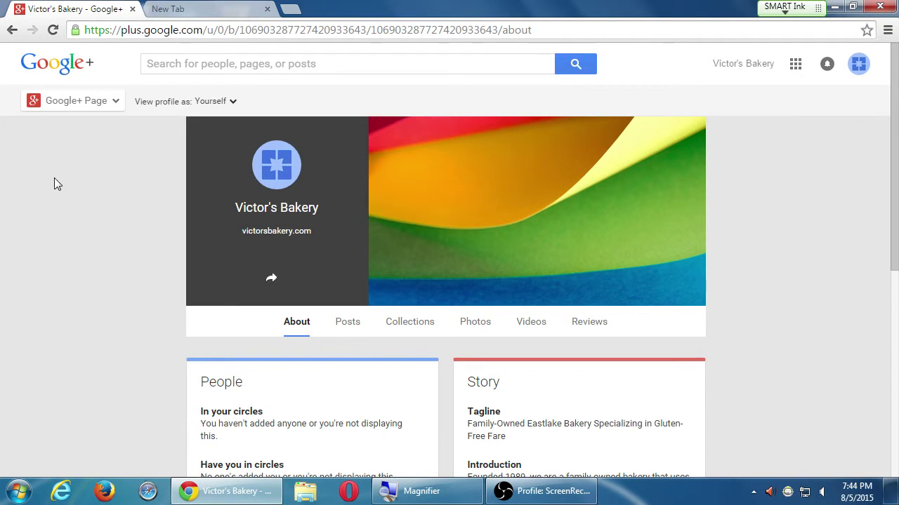
Step: Switch from Victor's Bakery's About page to its empty Stream
{"action": "left_click", "coordinate": [66, 105]}
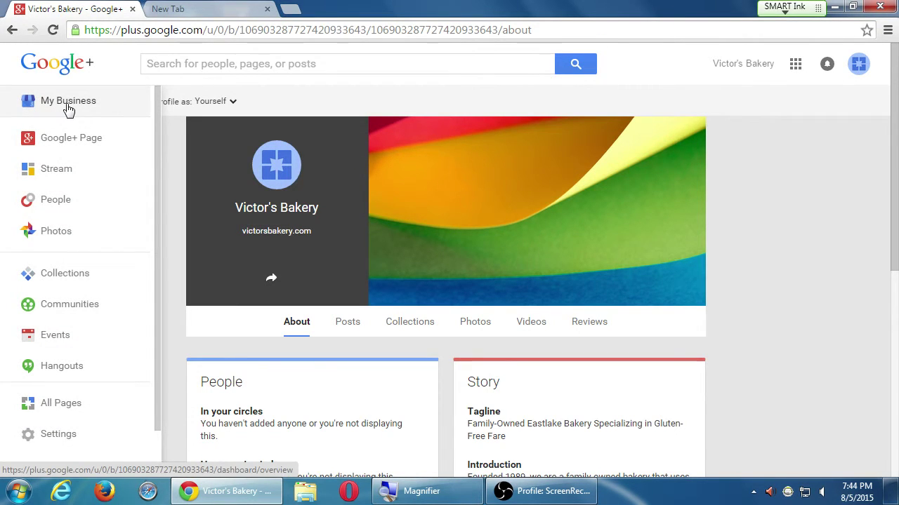
{"action": "left_click", "coordinate": [73, 181]}
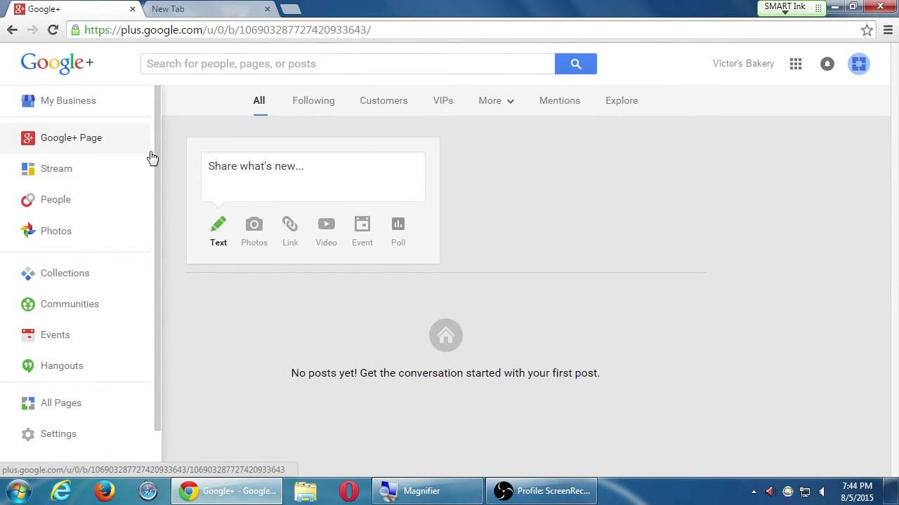
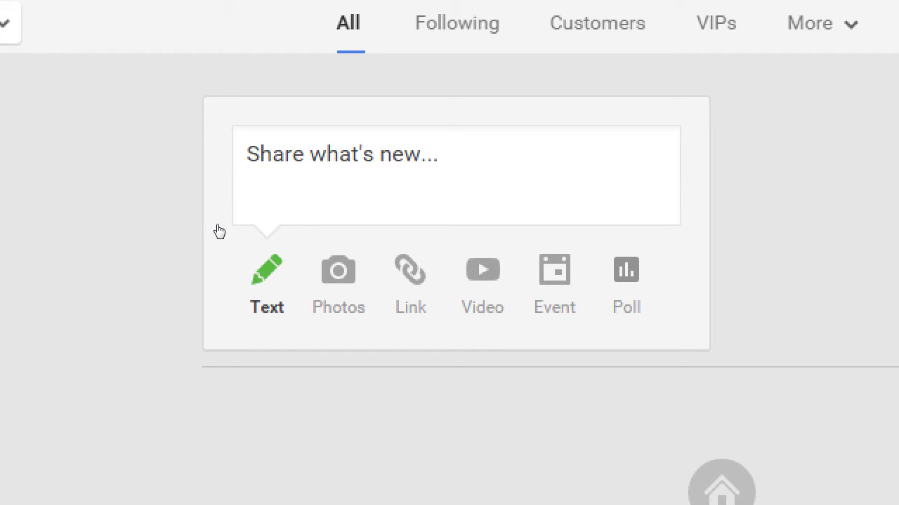
Step: Expand the 'Share what's new...' box into the full composer, addressed to Public, ready for typing
{"action": "left_click", "coordinate": [243, 179]}
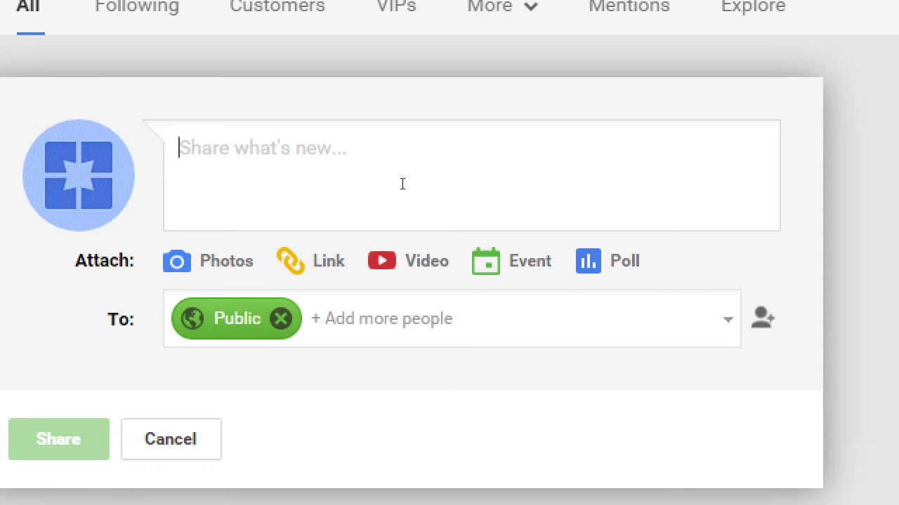
{"action": "left_click", "coordinate": [403, 184]}
Step: Type the first line: "We're excited to finally be on Google+."
{"action": "type", "text": "He"}
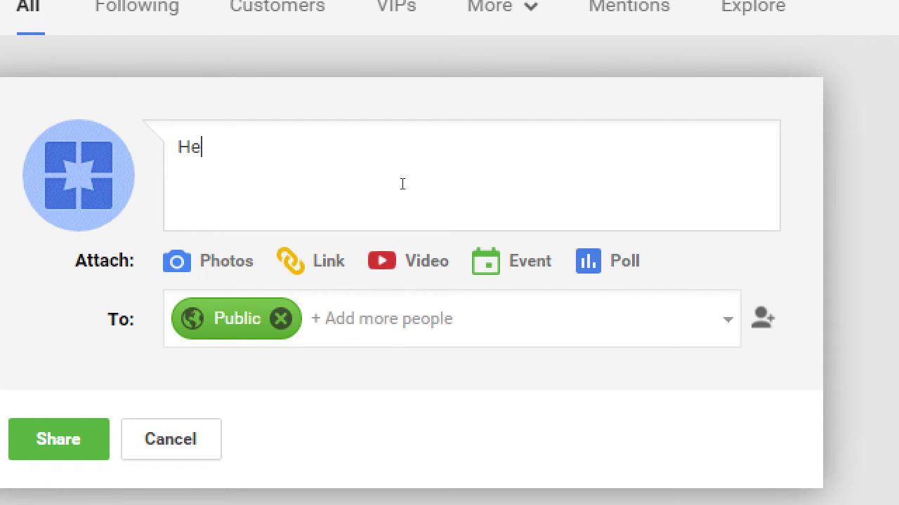
{"action": "key", "text": "BackSpace"}
{"action": "key", "text": "BackSpace"}
{"action": "type", "text": "We're ex"}
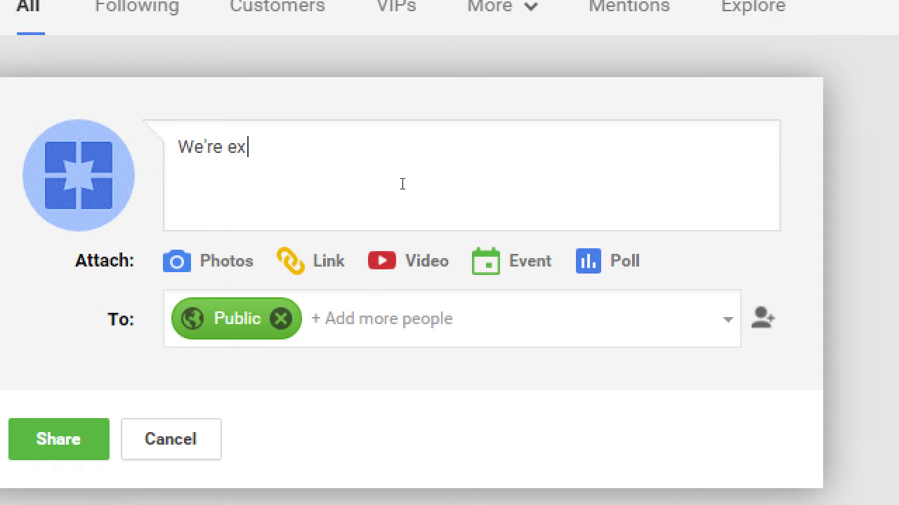
{"action": "type", "text": "cited tof inal"}
{"action": "key", "text": "BackSpace"}
{"action": "key", "text": "BackSpace"}
{"action": "key", "text": "BackSpace"}
{"action": "key", "text": "BackSpace"}
{"action": "key", "text": "BackSpace"}
{"action": "key", "text": "BackSpace"}
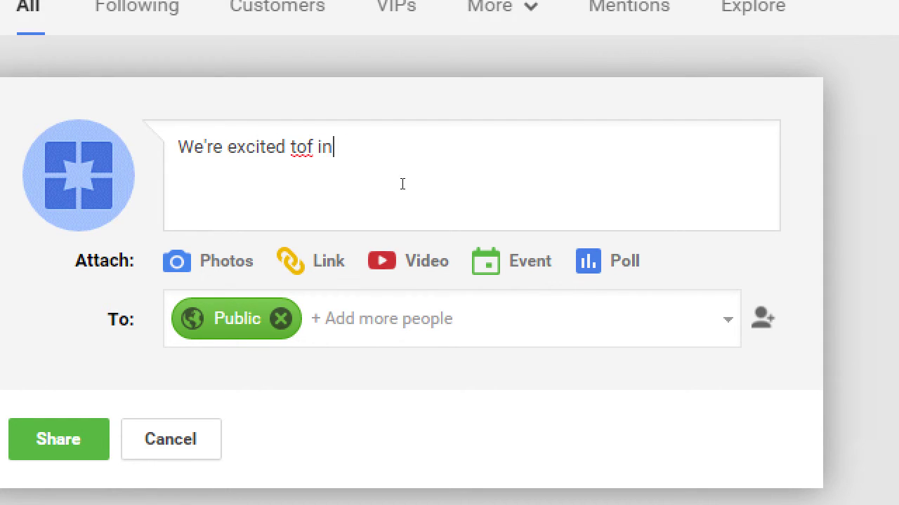
{"action": "type", "text": "fin"}
{"action": "type", "text": "a"}
{"action": "key", "text": "BackSpace"}
{"action": "type", "text": "nally be on Google"}
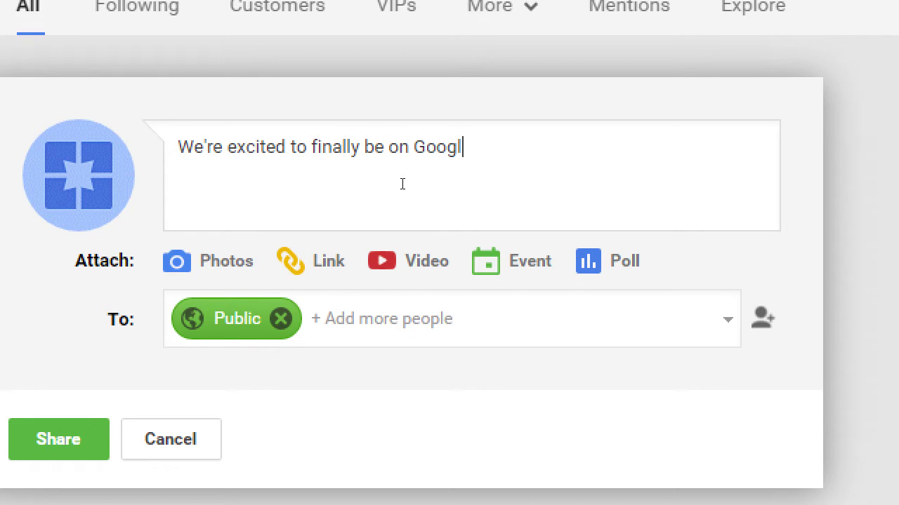
{"action": "key", "text": "BackSpace"}
{"action": "type", "text": "e+."}
Step: On a new line, type "Circle us to get exclusive coupons."
{"action": "key", "text": "Return"}
{"action": "type", "text": "Fo"}
{"action": "key", "text": "BackSpace"}
{"action": "key", "text": "BackSpace"}
{"action": "type", "text": "Ciur"}
{"action": "key", "text": "BackSpace"}
{"action": "key", "text": "BackSpace"}
{"action": "type", "text": "rcle "}
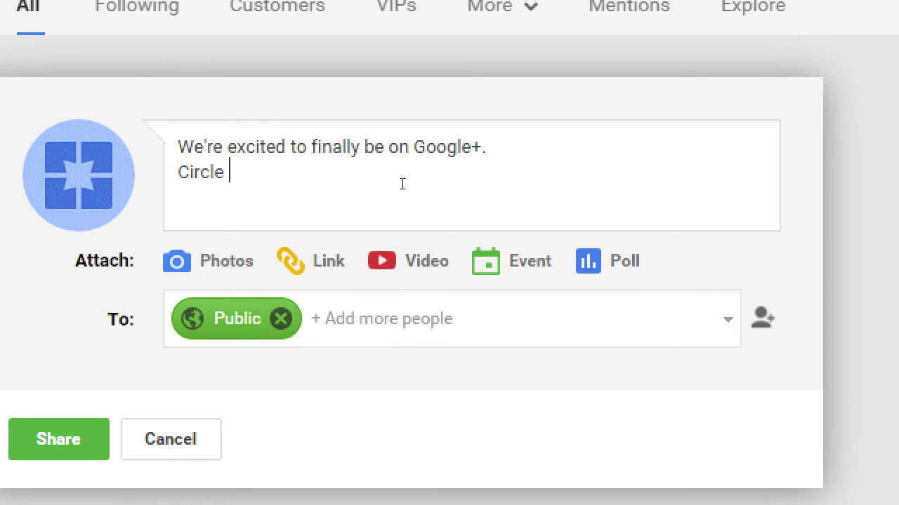
{"action": "type", "text": "us to get excl"}
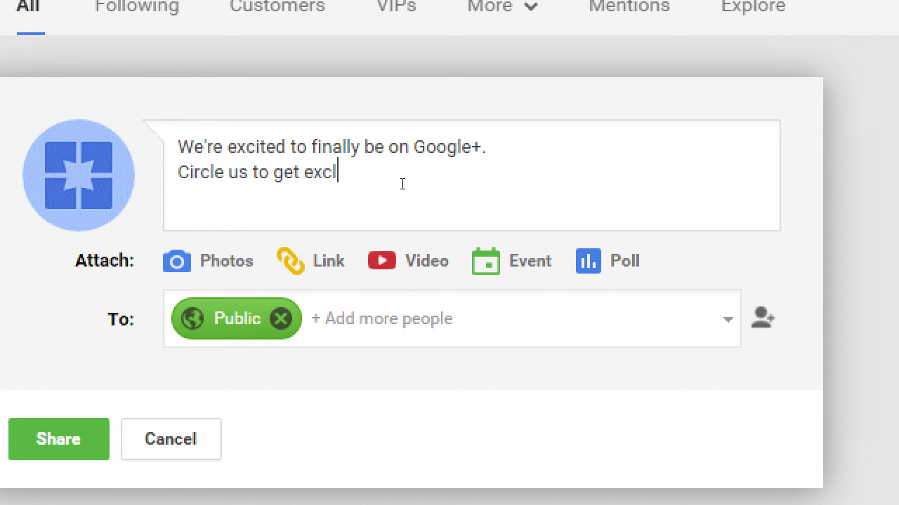
{"action": "type", "text": "usive coupons."}
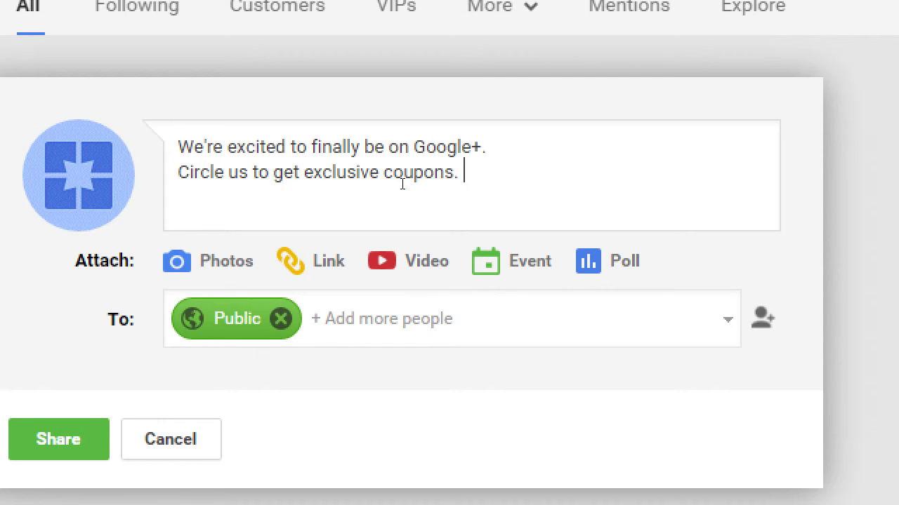
Step: Replace the period after coupons with ", and see amazing photos of goodies."
{"action": "key", "text": "BackSpace"}
{"action": "key", "text": "BackSpace"}
{"action": "type", "text": ", and see aa"}
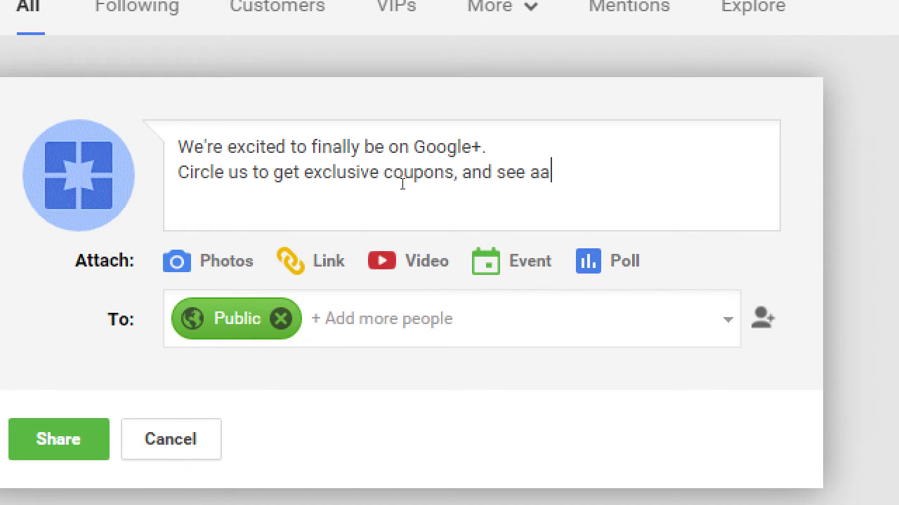
{"action": "key", "text": "BackSpace"}
{"action": "type", "text": "mazing "}
{"action": "type", "text": "photos "}
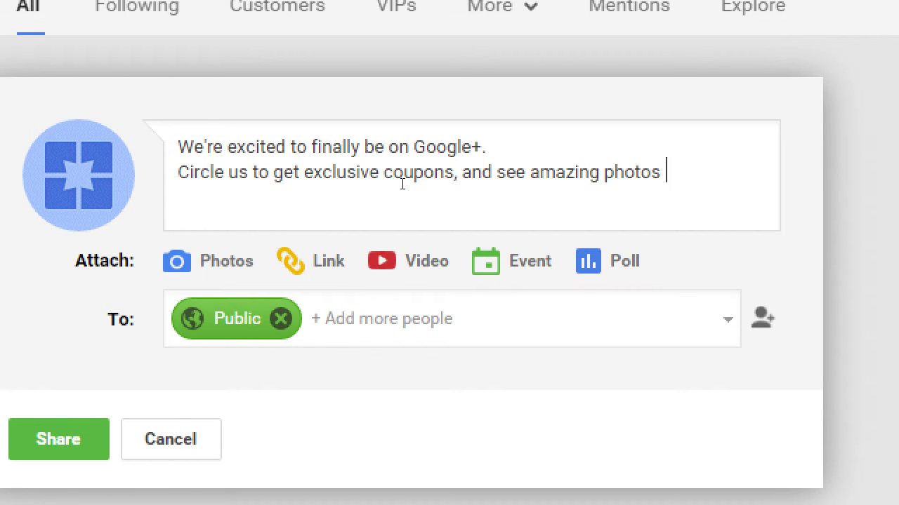
{"action": "type", "text": "f goo"}
{"action": "key", "text": "BackSpace"}
{"action": "key", "text": "BackSpace"}
{"action": "key", "text": "BackSpace"}
{"action": "key", "text": "BackSpace"}
{"action": "key", "text": "BackSpace"}
{"action": "type", "text": "of goodies."}
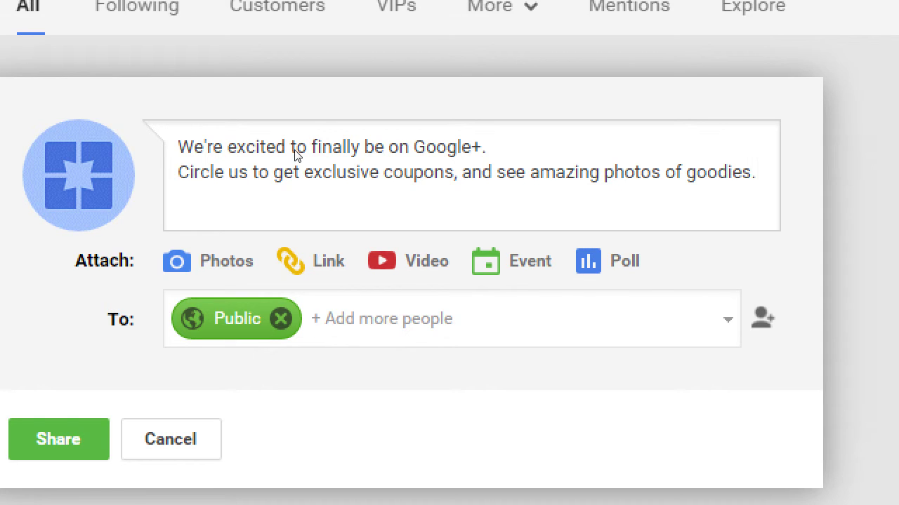
Step: Wrap the word coupons in asterisks so it appears as *coupons* in bold
{"action": "key", "text": "Down"}
{"action": "key", "text": "Left"}
{"action": "key", "text": "Left"}
{"action": "key", "text": "Left"}
{"action": "key", "text": "Left"}
{"action": "key", "text": "Left"}
{"action": "key", "text": "Left"}
{"action": "key", "text": "Left"}
{"action": "key", "text": "Left"}
{"action": "key", "text": "Left"}
{"action": "key", "text": "Left"}
{"action": "key", "text": "Left"}
{"action": "key", "text": "shift+Right"}
{"action": "key", "text": "shift+Right"}
{"action": "key", "text": "shift+Right"}
{"action": "key", "text": "shift+Right"}
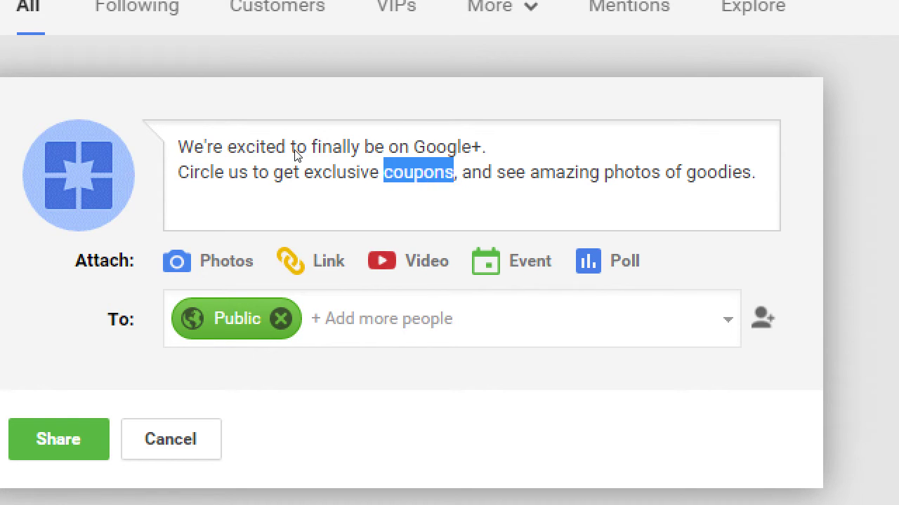
{"action": "key", "text": "Left"}
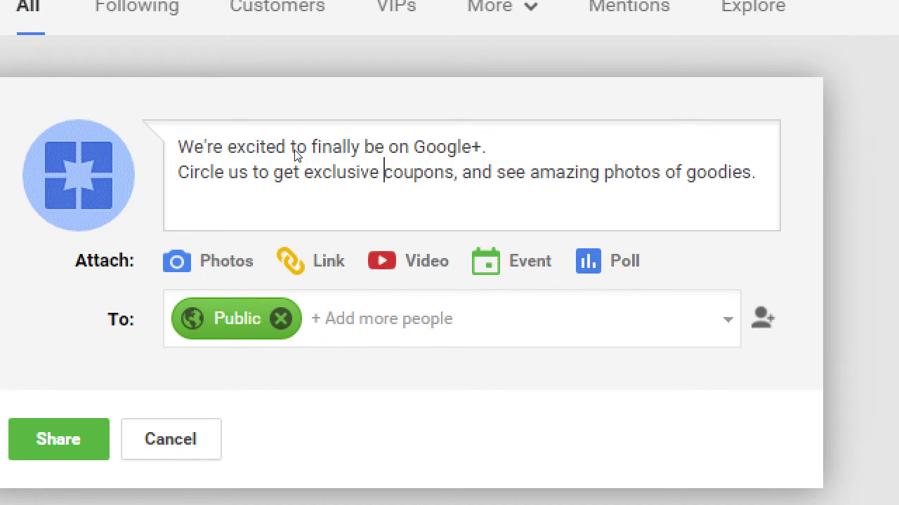
{"action": "type", "text": "*"}
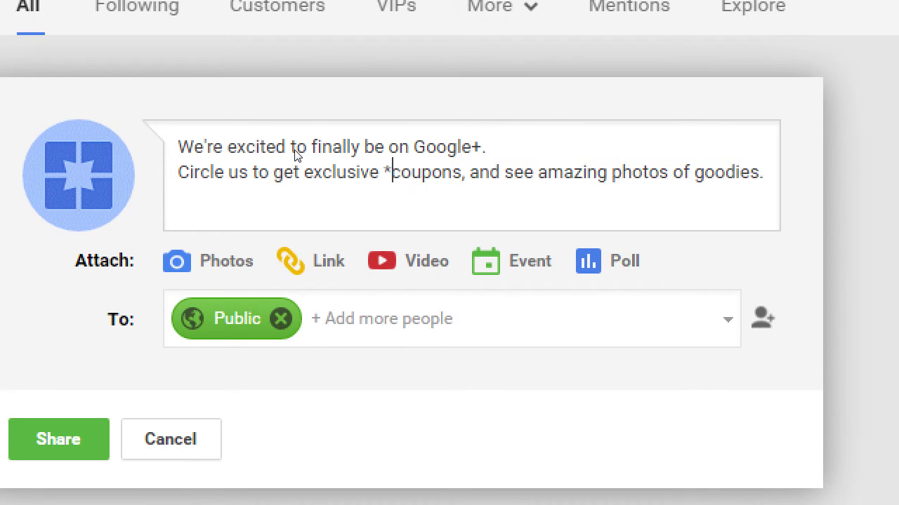
{"action": "key", "text": "Right"}
{"action": "key", "text": "Right"}
{"action": "key", "text": "Right"}
{"action": "key", "text": "Right"}
{"action": "key", "text": "Right"}
{"action": "key", "text": "Right"}
{"action": "key", "text": "Right"}
{"action": "type", "text": "*"}
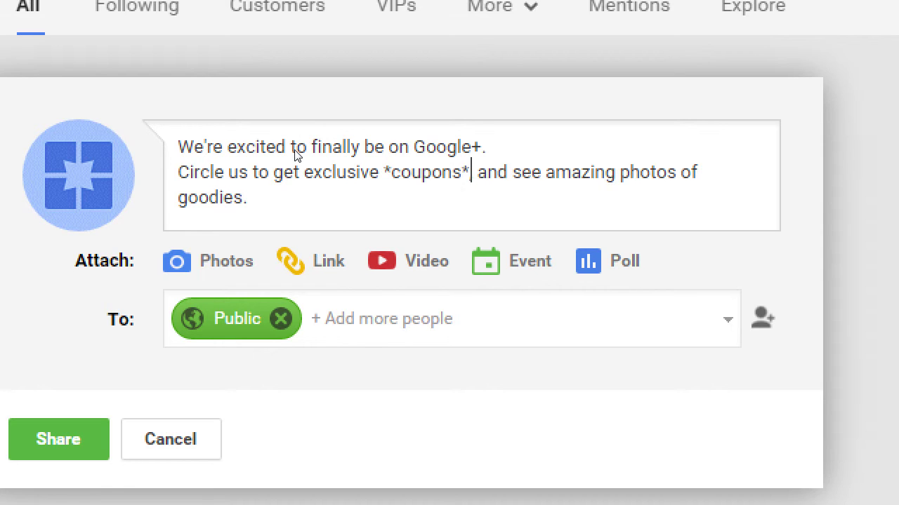
Step: After a blank line, add "*This will be bold* = Asterisks" and "_This will be italics_ = Underscores"
{"action": "key", "text": "ctrl+End"}
{"action": "key", "text": "Return"}
{"action": "key", "text": "Return"}
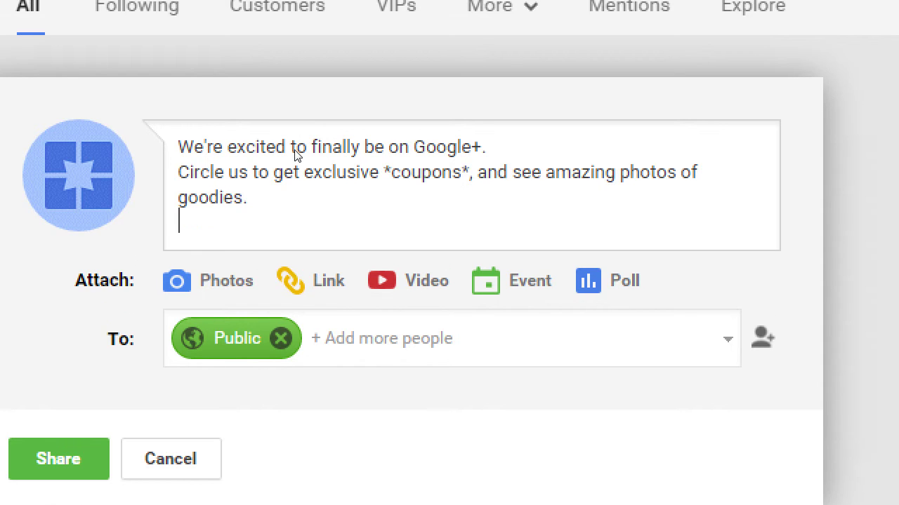
{"action": "type", "text": "*This "}
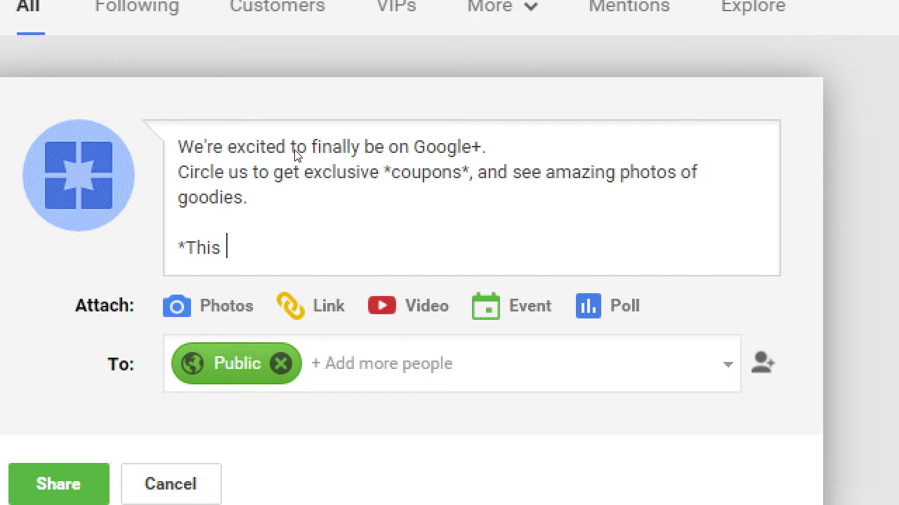
{"action": "type", "text": "will be bole* ="}
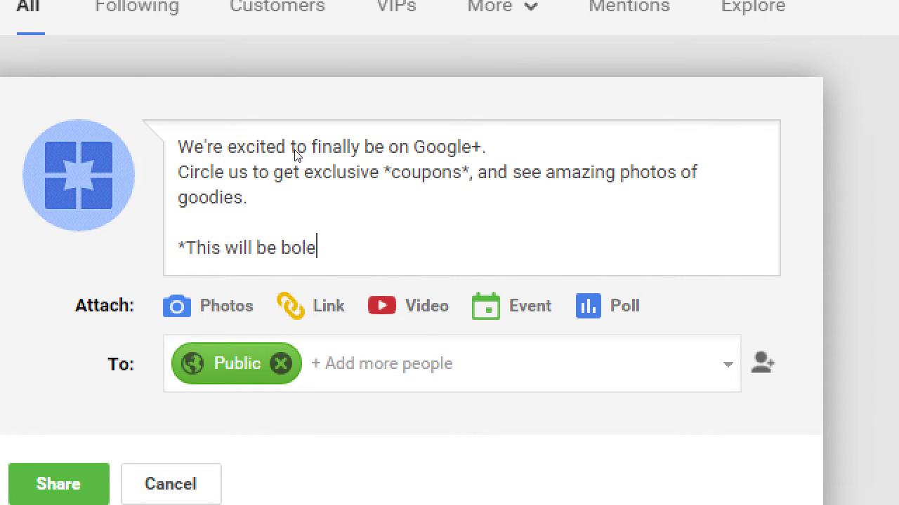
{"action": "key", "text": "BackSpace"}
{"action": "key", "text": "BackSpace"}
{"action": "key", "text": "BackSpace"}
{"action": "key", "text": "BackSpace"}
{"action": "key", "text": "BackSpace"}
{"action": "type", "text": "d* = Aster"}
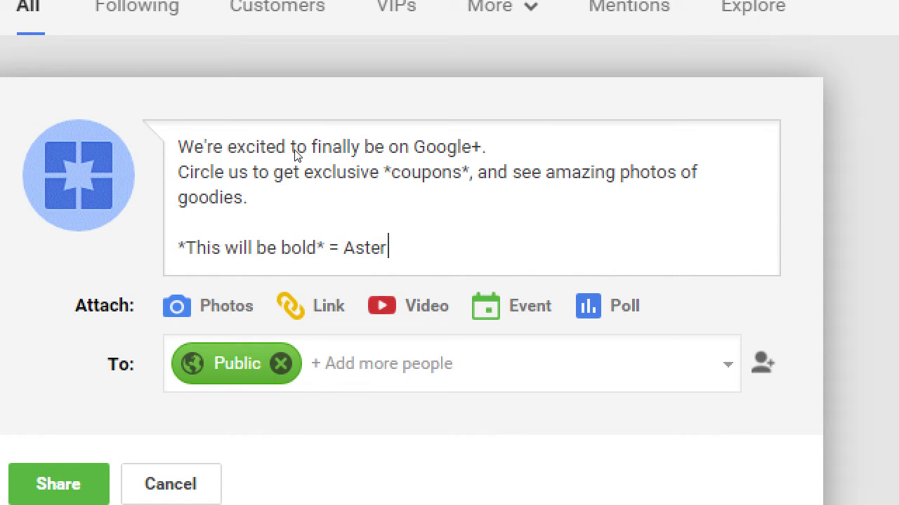
{"action": "type", "text": "isks"}
{"action": "key", "text": "Return"}
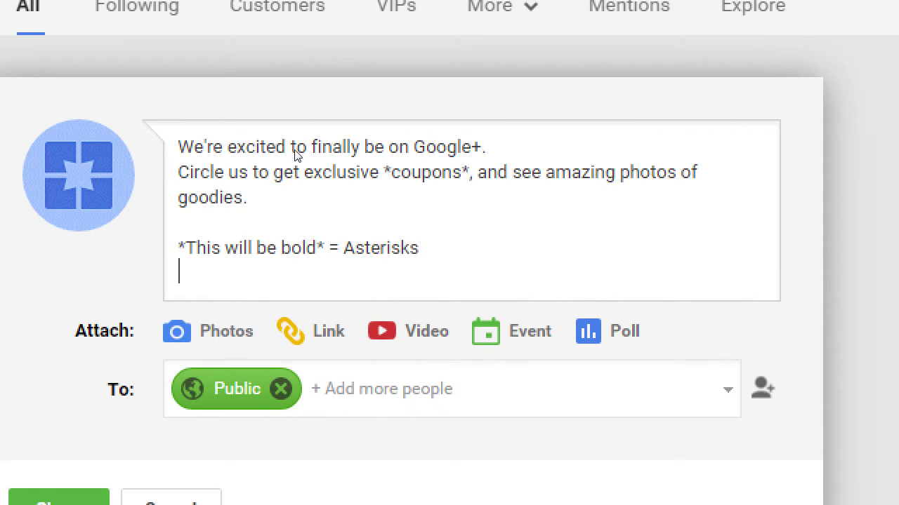
{"action": "type", "text": "_This will "}
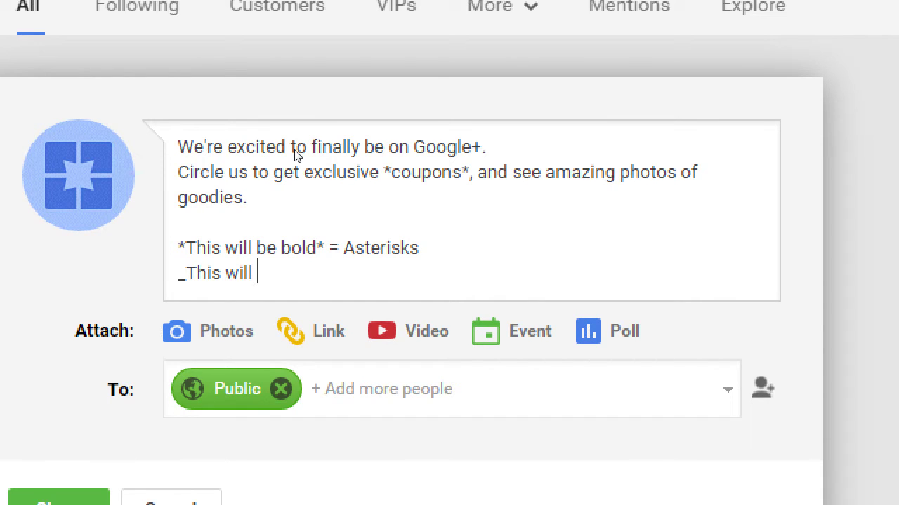
{"action": "type", "text": "be italics_ "}
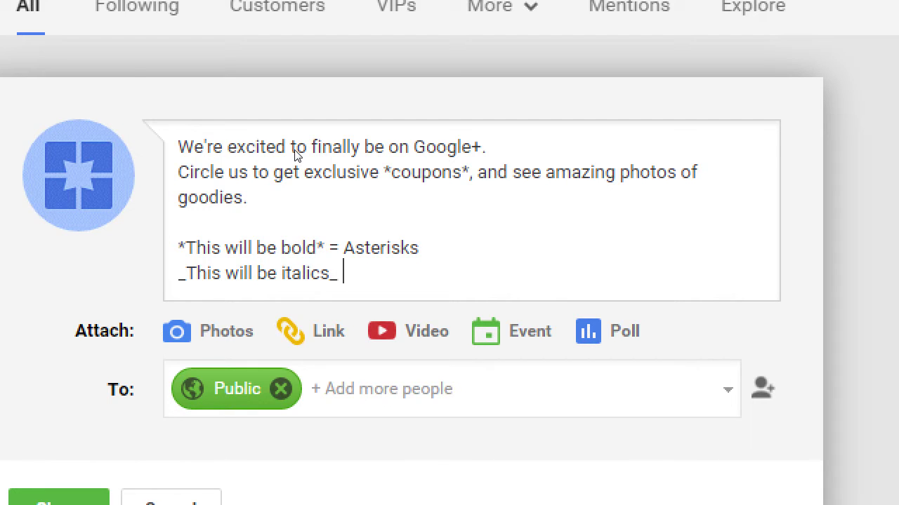
{"action": "type", "text": "= Underscores"}
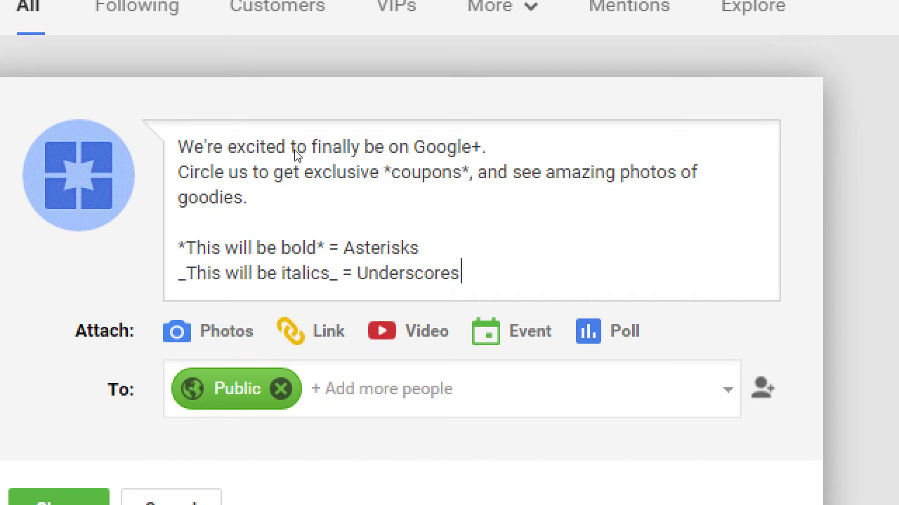
Step: Add a third legend line: "-This will be strikethrough- = Dashes"
{"action": "key", "text": "Return"}
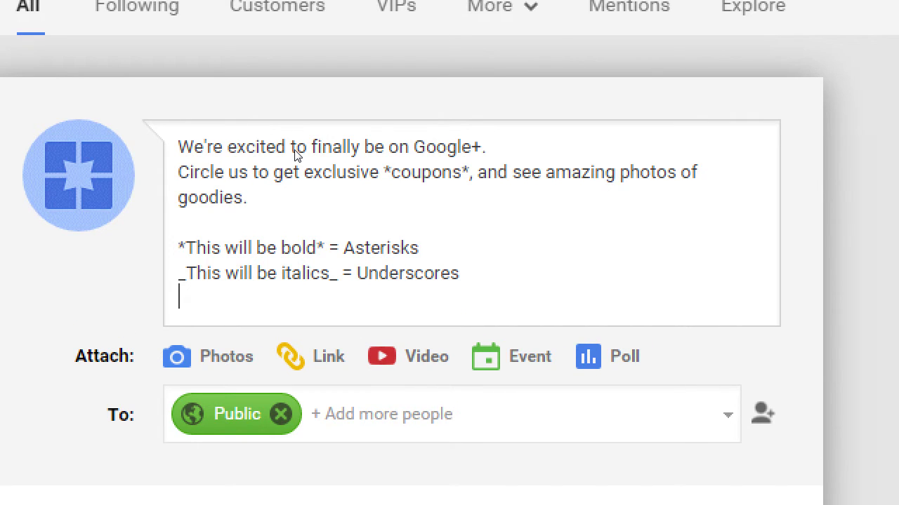
{"action": "type", "text": "-This will be strike"}
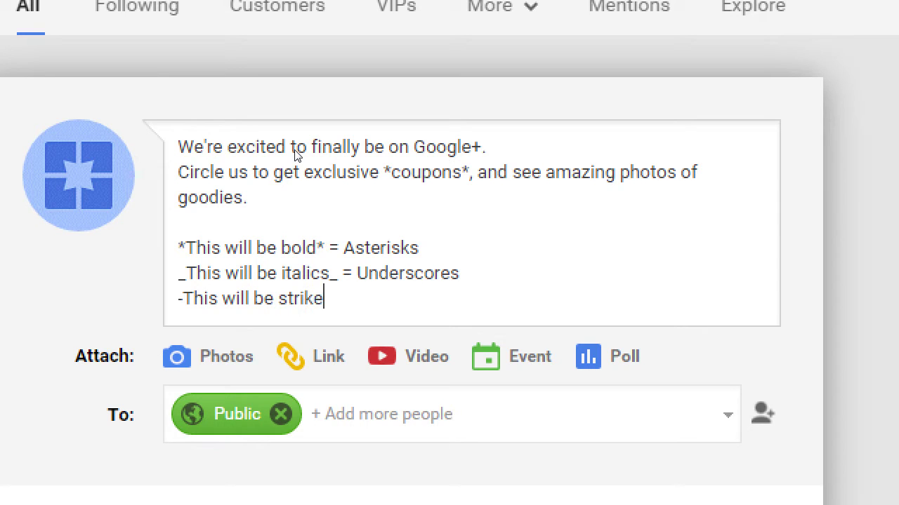
{"action": "type", "text": "thru-"}
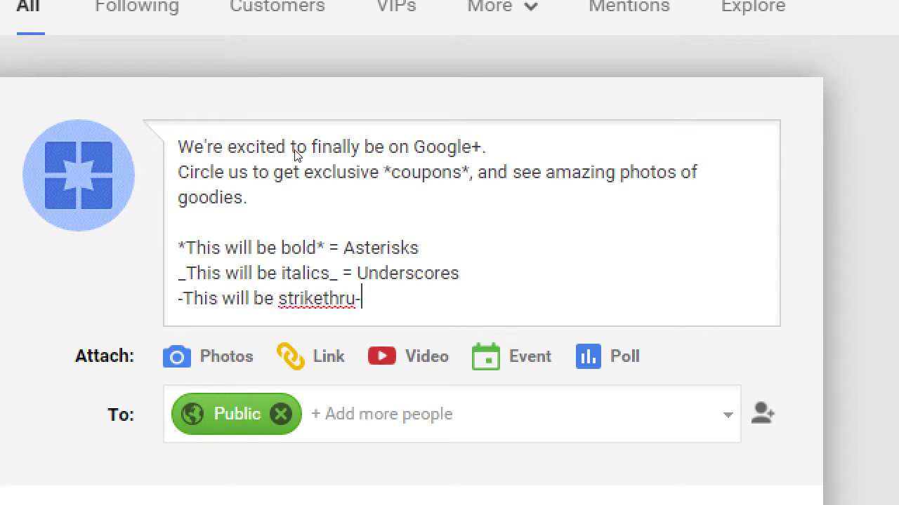
{"action": "key", "text": "BackSpace"}
{"action": "key", "text": "BackSpace"}
{"action": "key", "text": "BackSpace"}
{"action": "type", "text": "opug"}
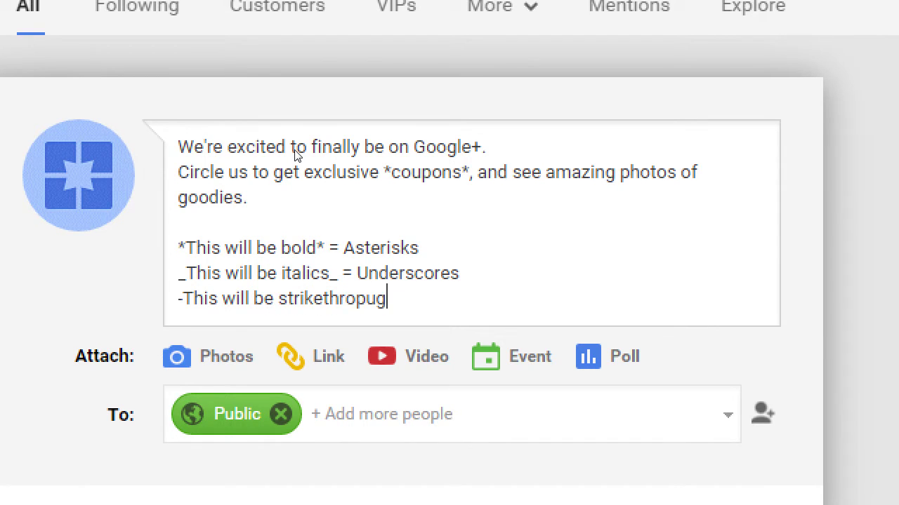
{"action": "key", "text": "BackSpace"}
{"action": "key", "text": "BackSpace"}
{"action": "key", "text": "BackSpace"}
{"action": "type", "text": "ugh- -="}
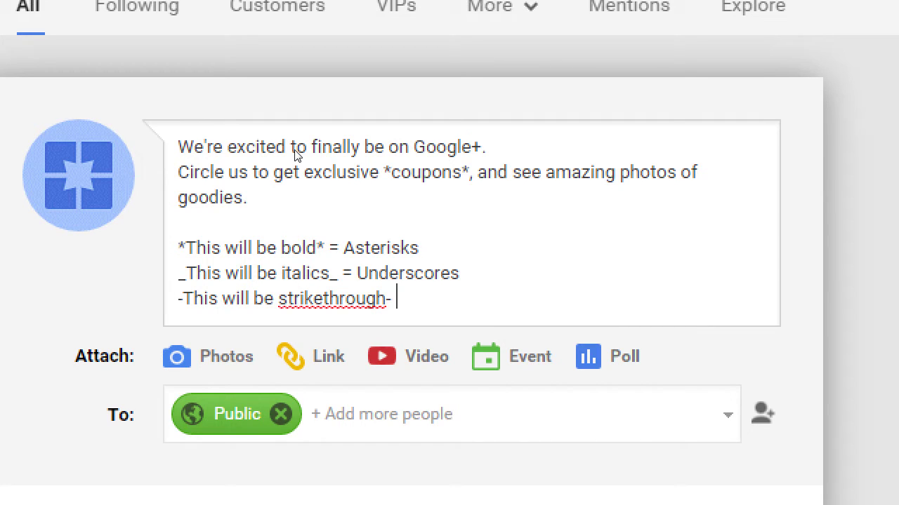
{"action": "key", "text": "BackSpace"}
{"action": "key", "text": "BackSpace"}
{"action": "type", "text": "= Dashes"}
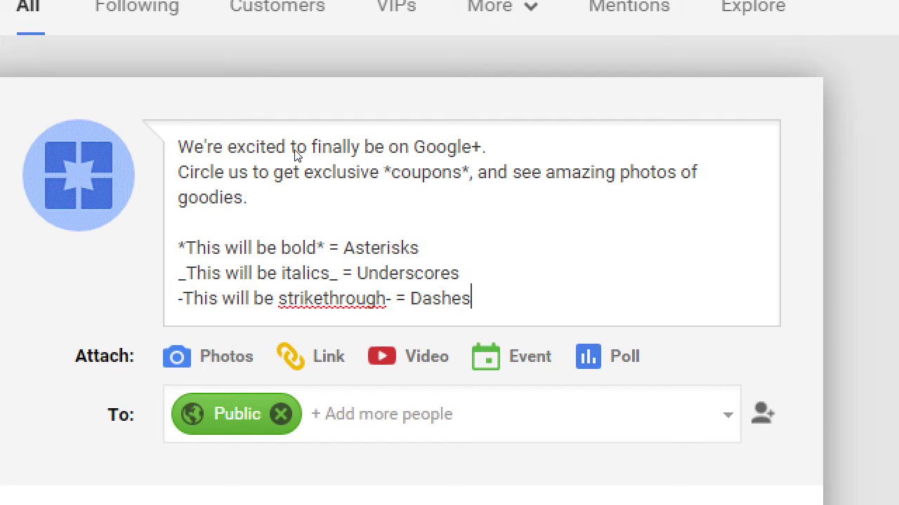
Step: Move the caret back into 'strikethrough' to split it into 'strike through'
{"action": "key", "text": "Left"}
{"action": "key", "text": "Left"}
{"action": "key", "text": "Left"}
{"action": "key", "text": "Left"}
{"action": "key", "text": "Left"}
{"action": "key", "text": "Left"}
{"action": "key", "text": "Left"}
{"action": "key", "text": "Left"}
{"action": "key", "text": "Left"}
{"action": "key", "text": "Left"}
{"action": "key", "text": "Left"}
{"action": "key", "text": "Left"}
{"action": "key", "text": "Left"}
{"action": "key", "text": "Left"}
{"action": "key", "text": "Left"}
{"action": "key", "text": "Left"}
{"action": "key", "text": "Left"}
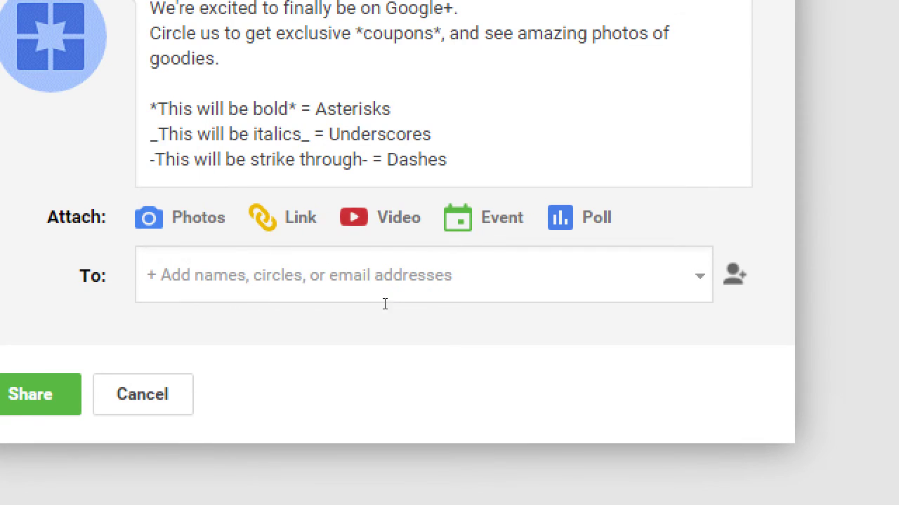
Step: Try Your circles and Public as audiences in the To field, removing chips again with Backspace
{"action": "left_click", "coordinate": [383, 306]}
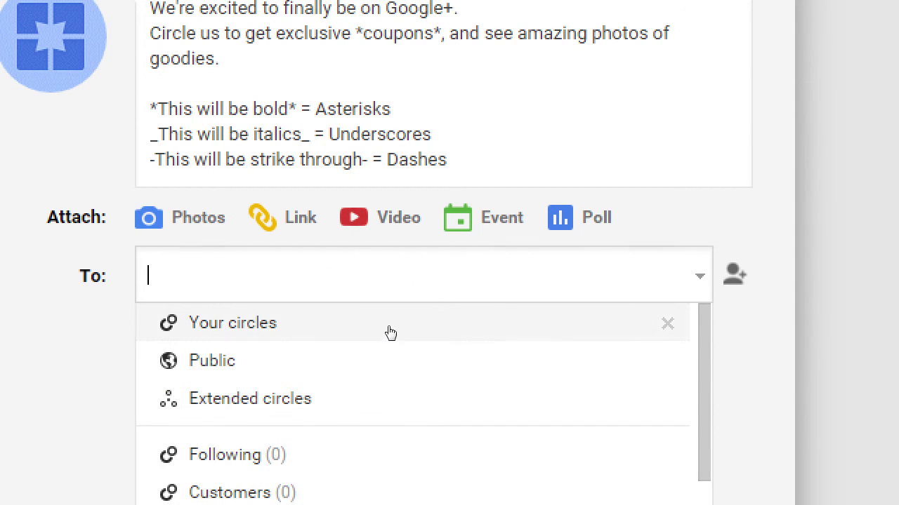
{"action": "left_click", "coordinate": [389, 336]}
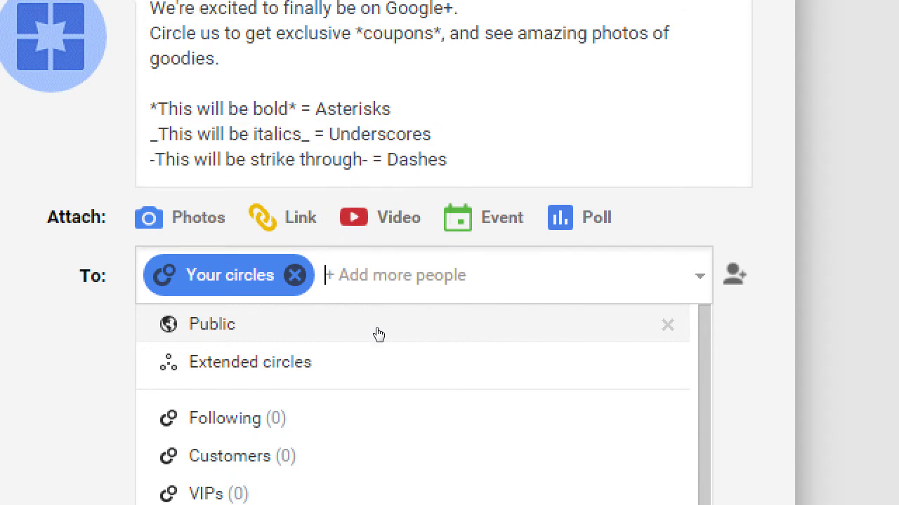
{"action": "left_click", "coordinate": [374, 333]}
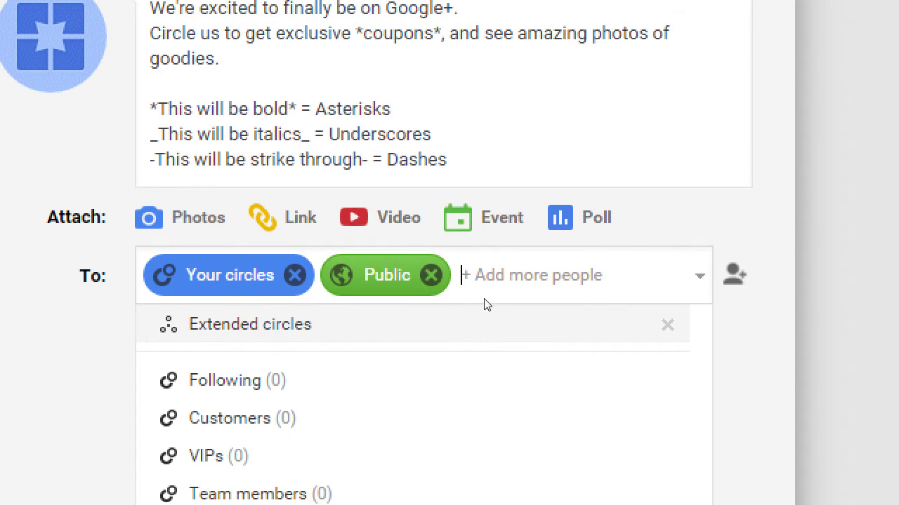
{"action": "key", "text": "BackSpace"}
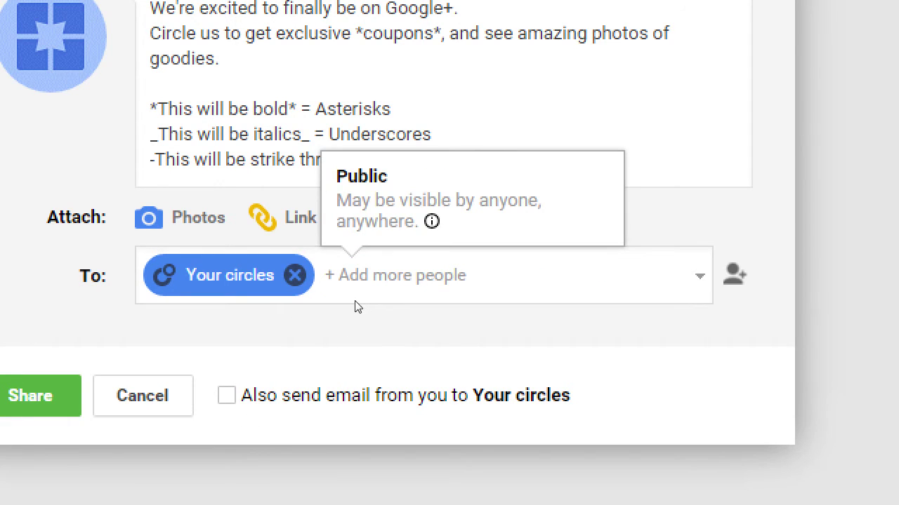
{"action": "key", "text": "BackSpace"}
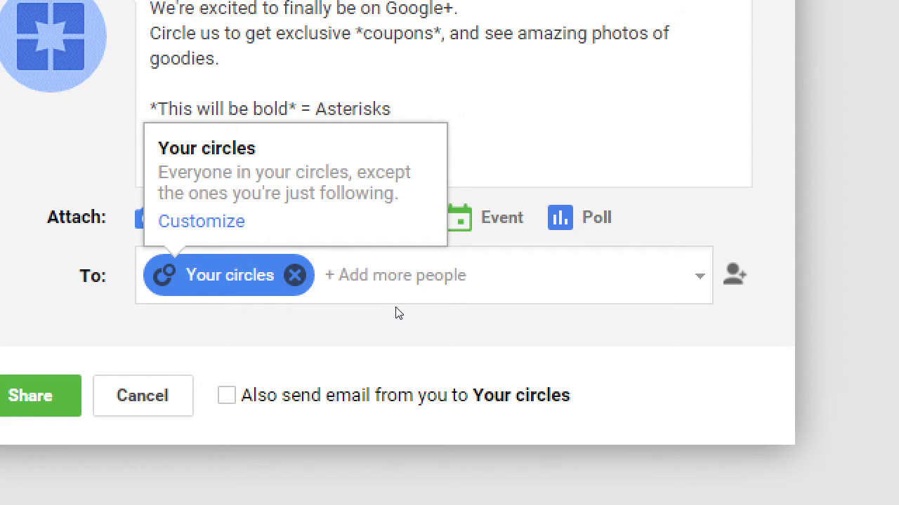
{"action": "key", "text": "BackSpace"}
{"action": "key", "text": "BackSpace"}
{"action": "left_click", "coordinate": [381, 308]}
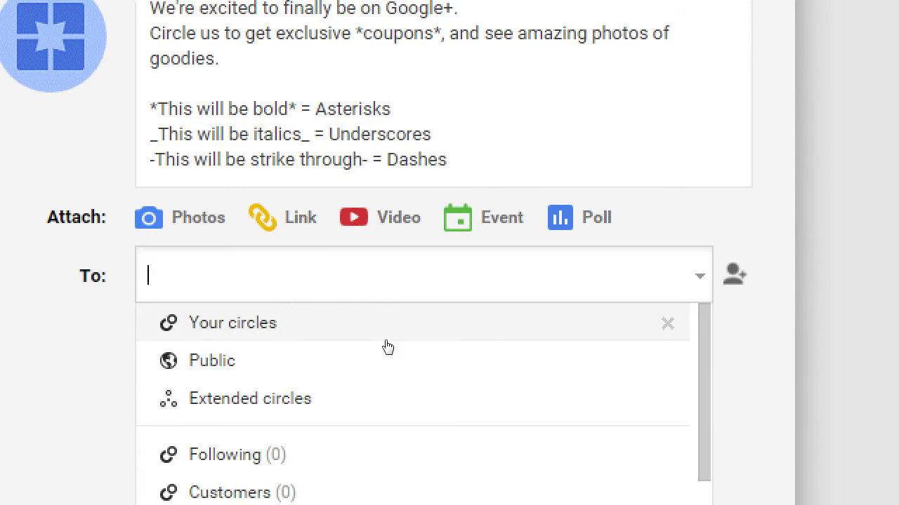
{"action": "left_click", "coordinate": [387, 370]}
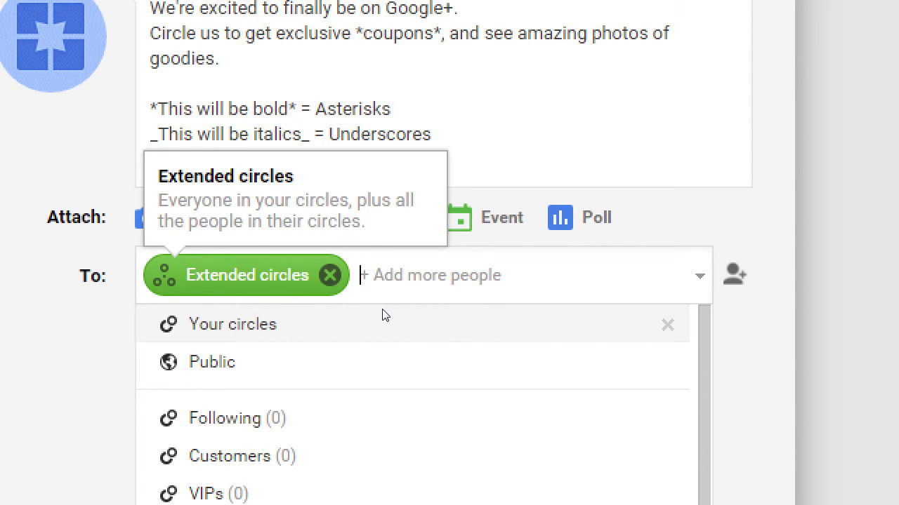
{"action": "key", "text": "BackSpace"}
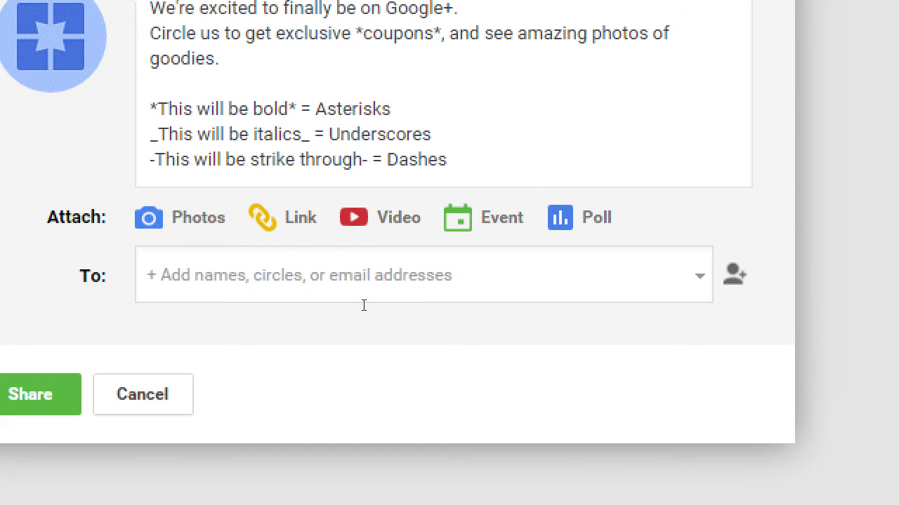
{"action": "left_click", "coordinate": [343, 302]}
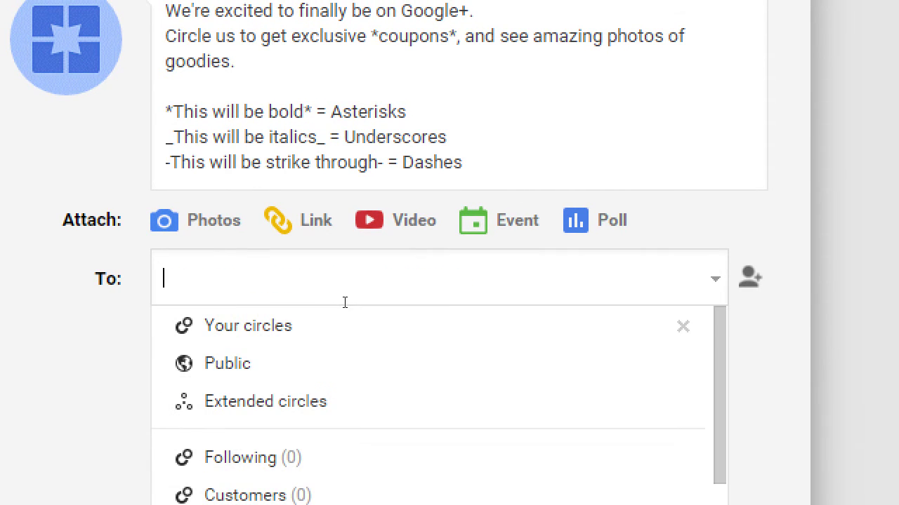
{"action": "left_click", "coordinate": [372, 401]}
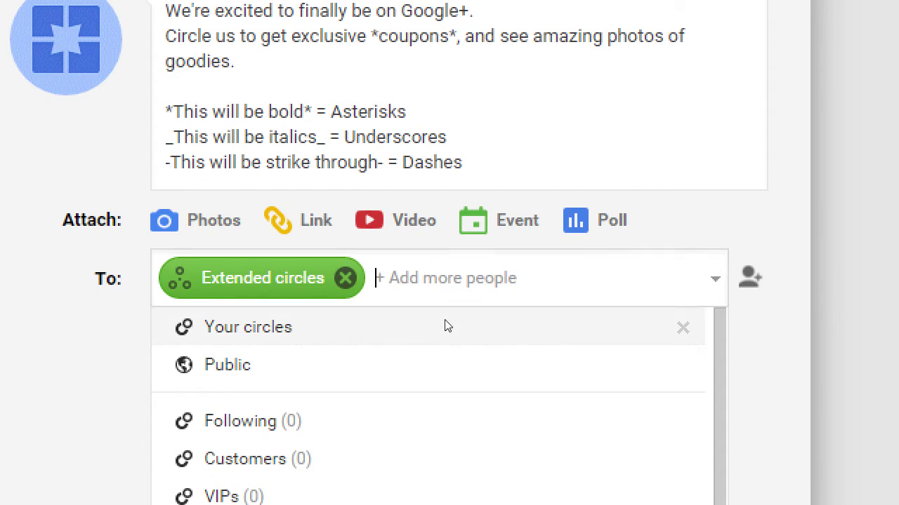
{"action": "left_click", "coordinate": [386, 350]}
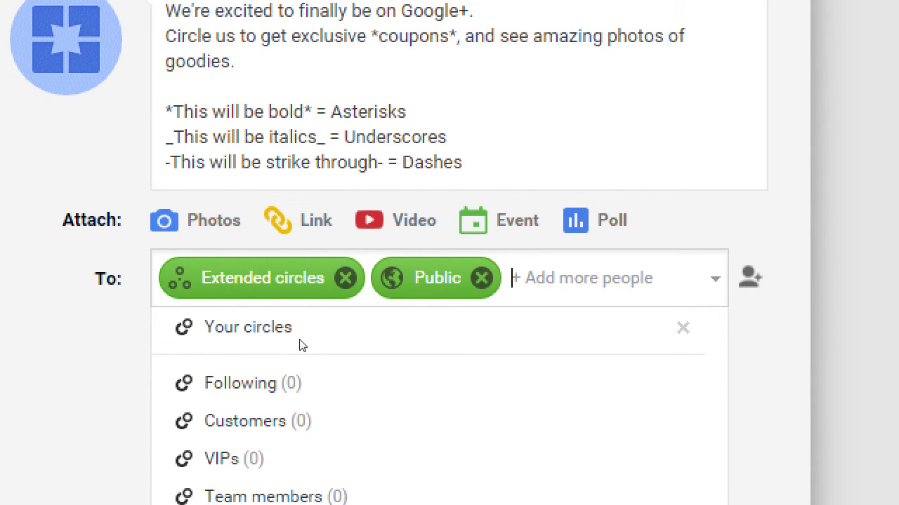
{"action": "left_click", "coordinate": [300, 344]}
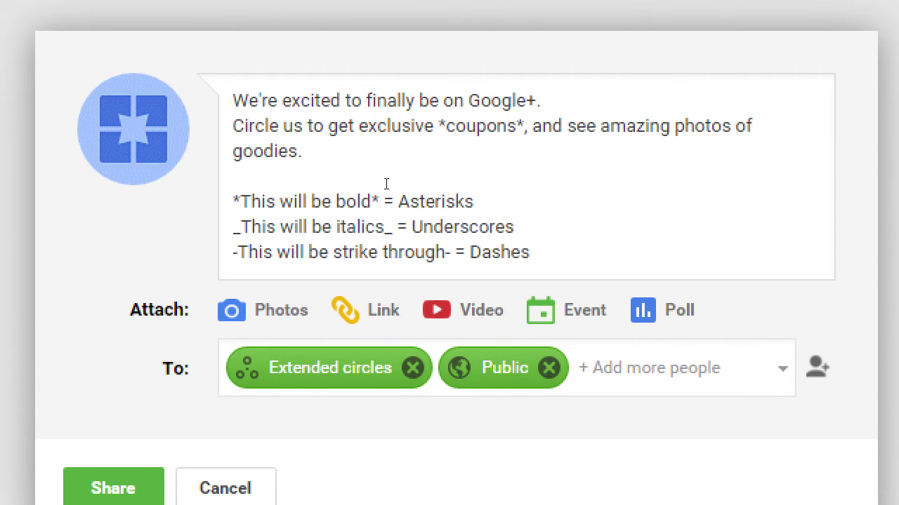
{"action": "left_click_drag", "start_coordinate": [327, 126], "coordinate": [400, 252]}
{"action": "left_click", "coordinate": [490, 226]}
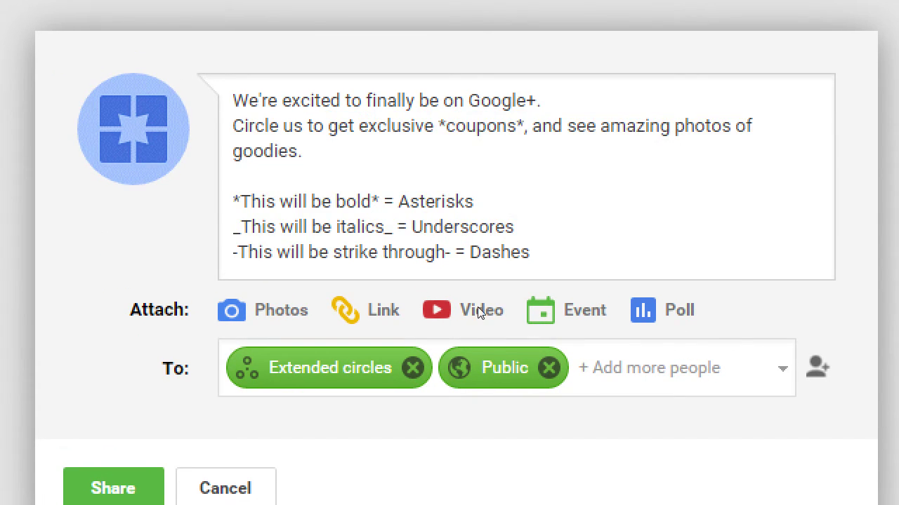
{"action": "mouse_move", "coordinate": [478, 314]}
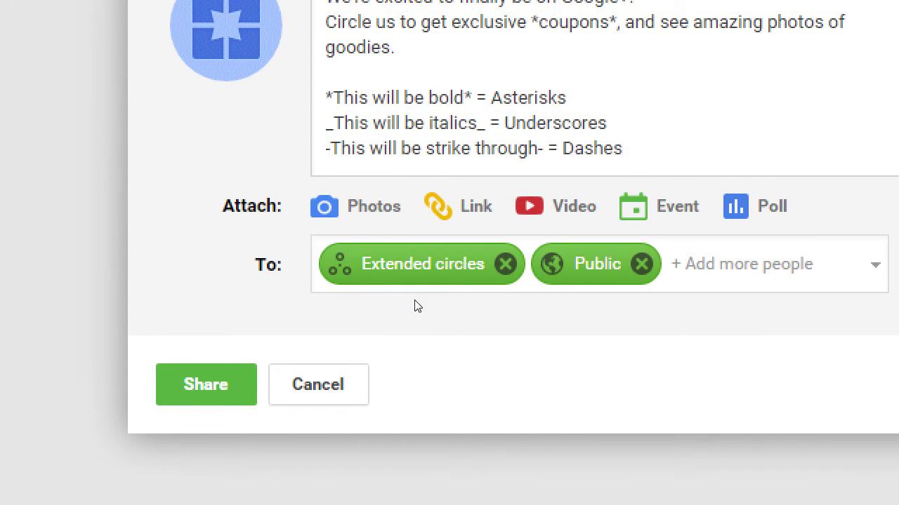
{"action": "mouse_move", "coordinate": [331, 410]}
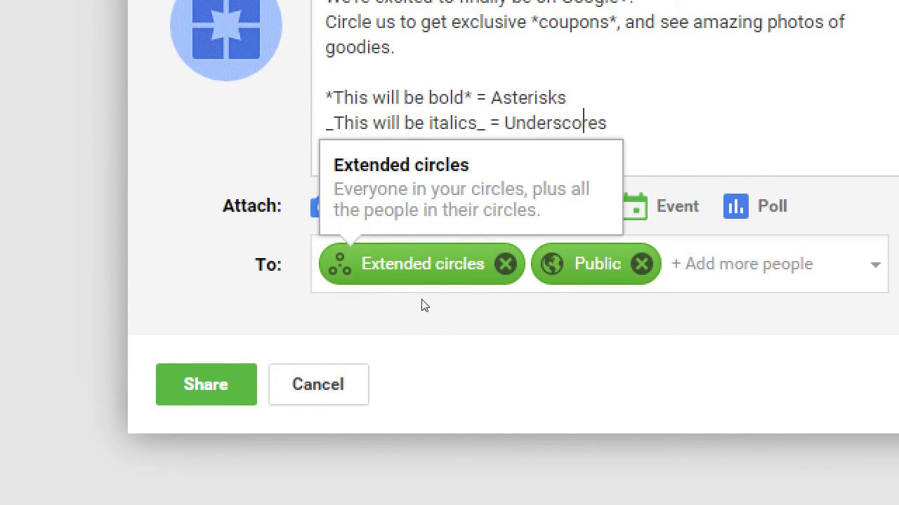
Step: Remove Extended circles and Public from the audience and add the VIPs circle
{"action": "left_click", "coordinate": [504, 264]}
{"action": "left_click", "coordinate": [427, 264]}
{"action": "left_click", "coordinate": [429, 264]}
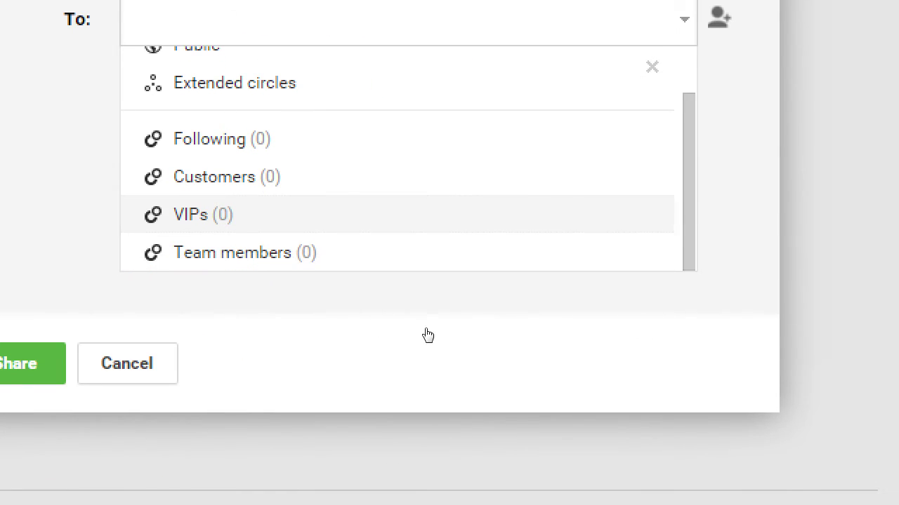
{"action": "key", "text": "Down"}
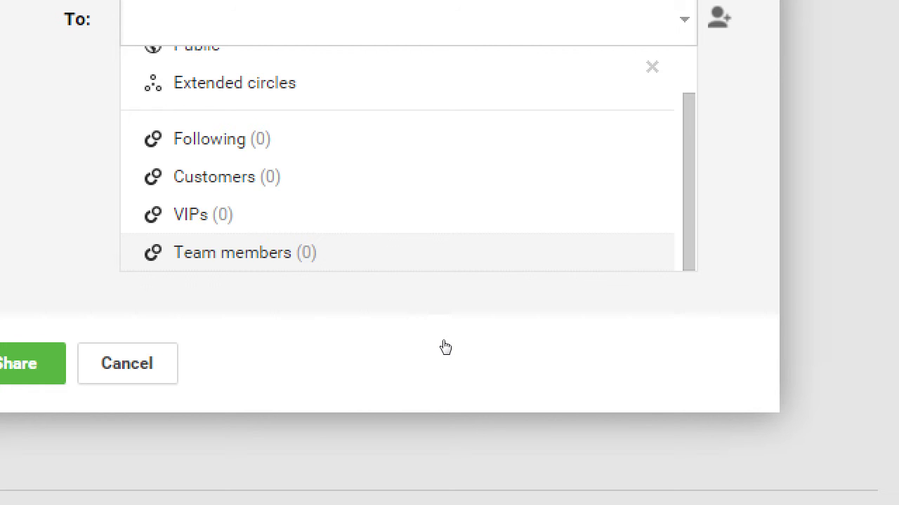
{"action": "key", "text": "Up"}
{"action": "key", "text": "Up"}
{"action": "key", "text": "Up"}
{"action": "key", "text": "Up"}
{"action": "key", "text": "Down"}
{"action": "key", "text": "Down"}
{"action": "key", "text": "Down"}
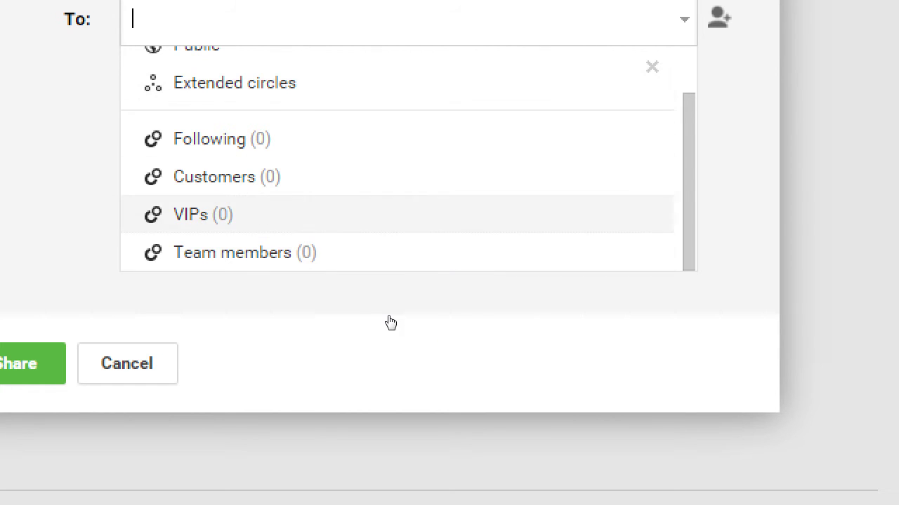
{"action": "key", "text": "Return"}
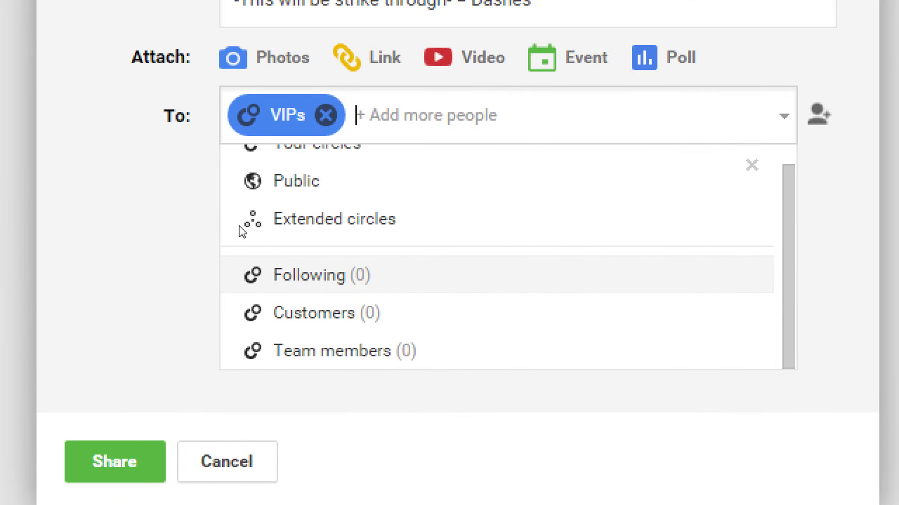
{"action": "left_click", "coordinate": [195, 377]}
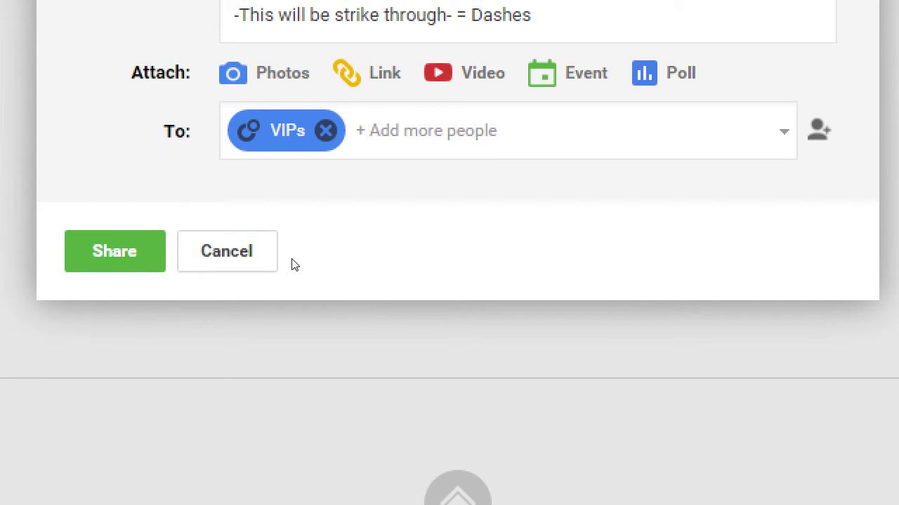
Step: Add the Team members circle to the audience as well
{"action": "key", "text": "Tab"}
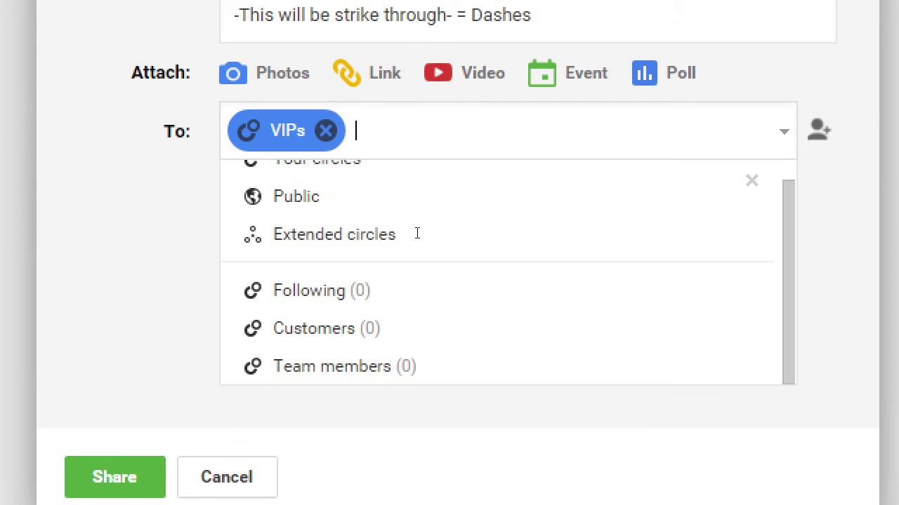
{"action": "key", "text": "Down"}
{"action": "key", "text": "Down"}
{"action": "key", "text": "Down"}
{"action": "key", "text": "Down"}
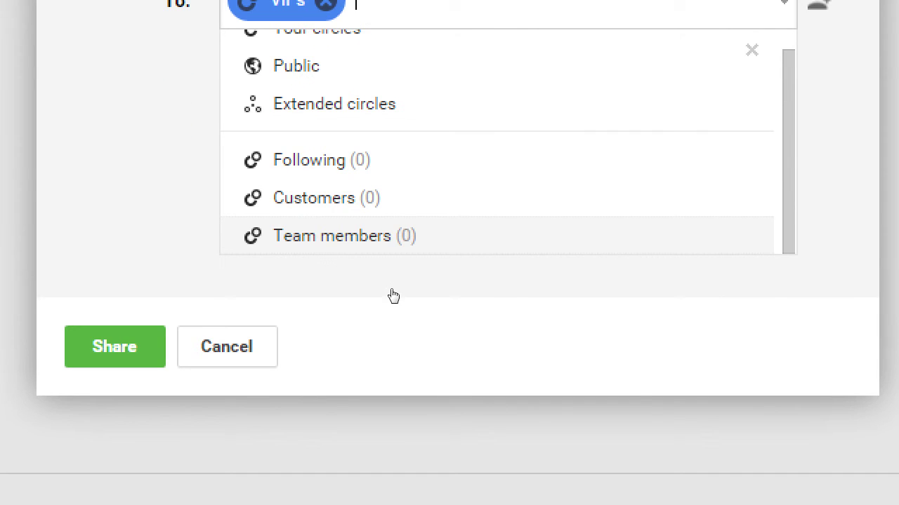
{"action": "key", "text": "Return"}
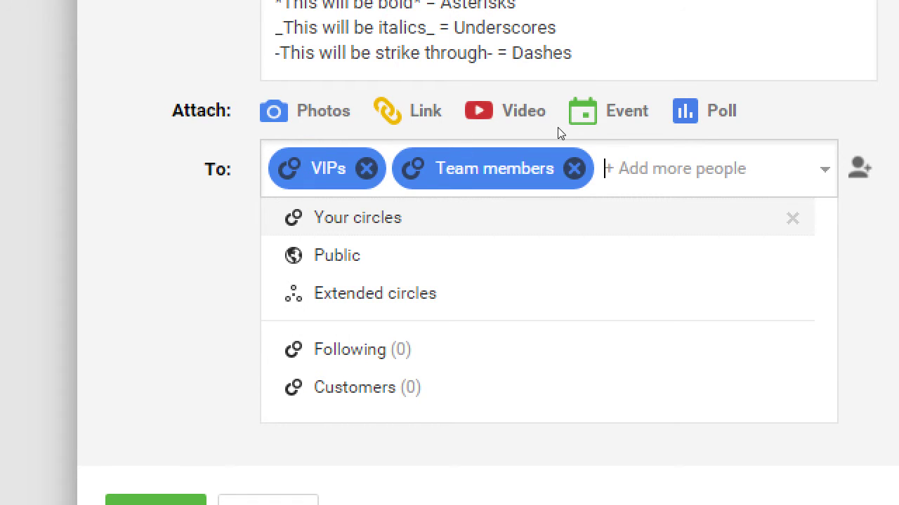
Step: Remove the VIPs and Team members circles from the post's audience
{"action": "left_click", "coordinate": [375, 169]}
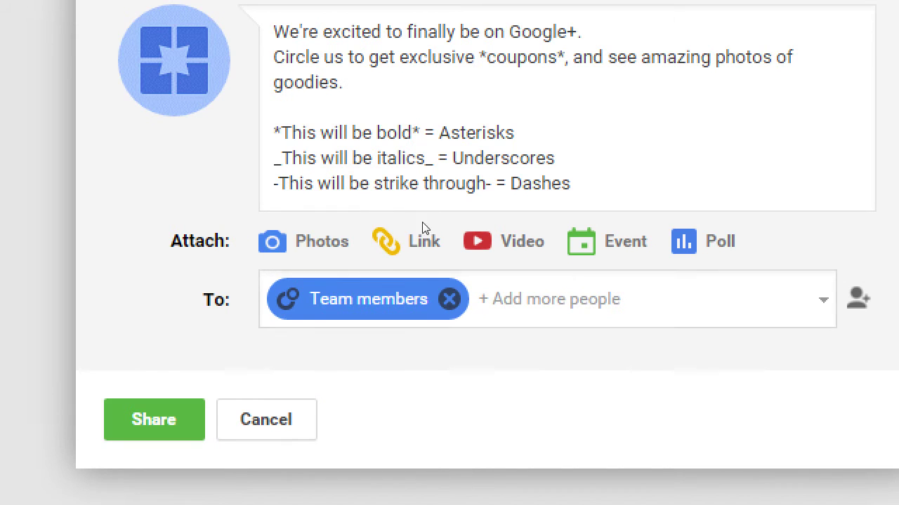
{"action": "left_click", "coordinate": [449, 299]}
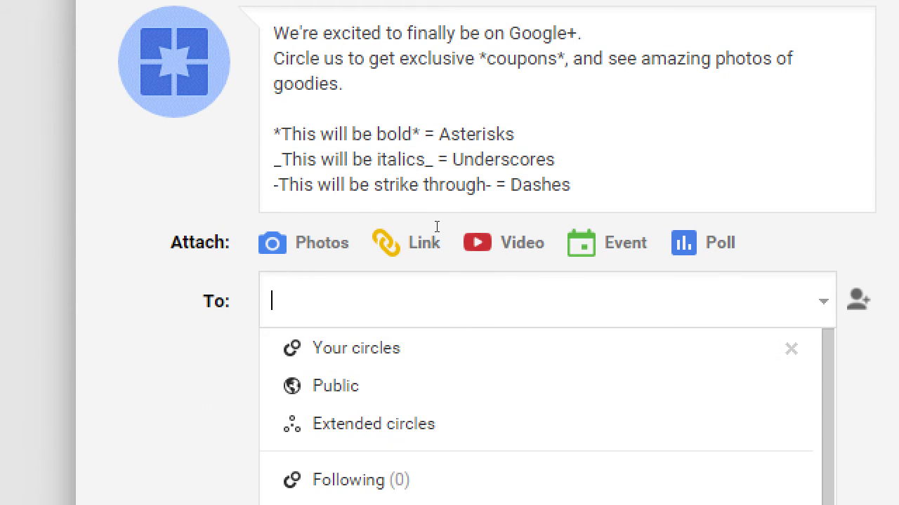
{"action": "scroll", "coordinate": [279, 274], "scroll_direction": "down", "scroll_amount": 3}
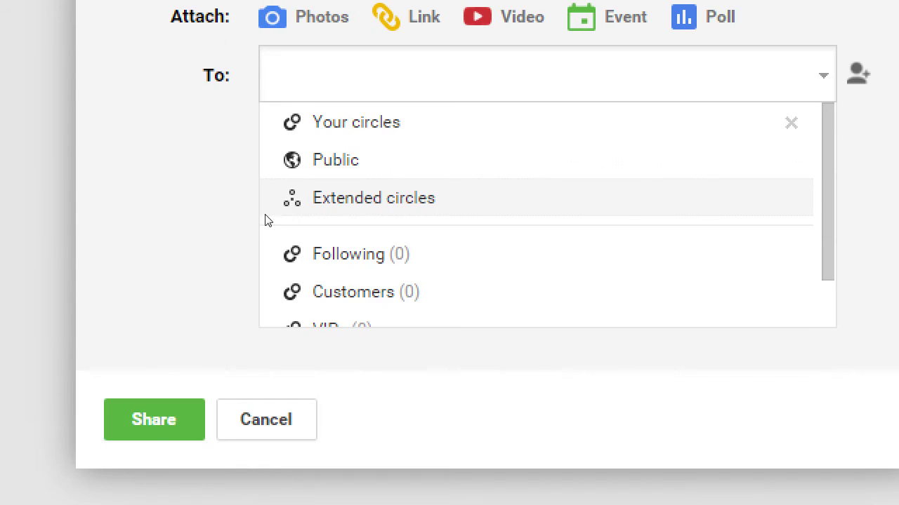
{"action": "scroll", "coordinate": [267, 218], "scroll_direction": "up", "scroll_amount": 3}
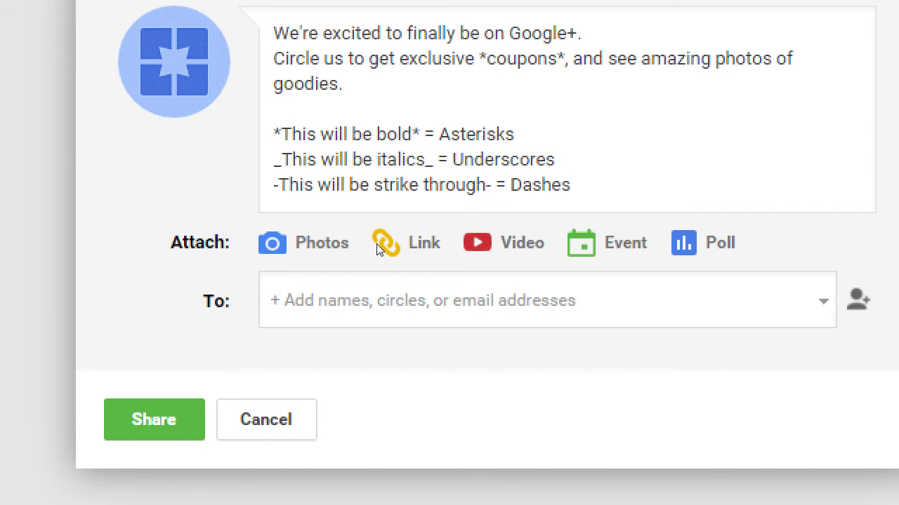
Step: Add a contact by name as a recipient, then delete that chip again
{"action": "left_click", "coordinate": [424, 283]}
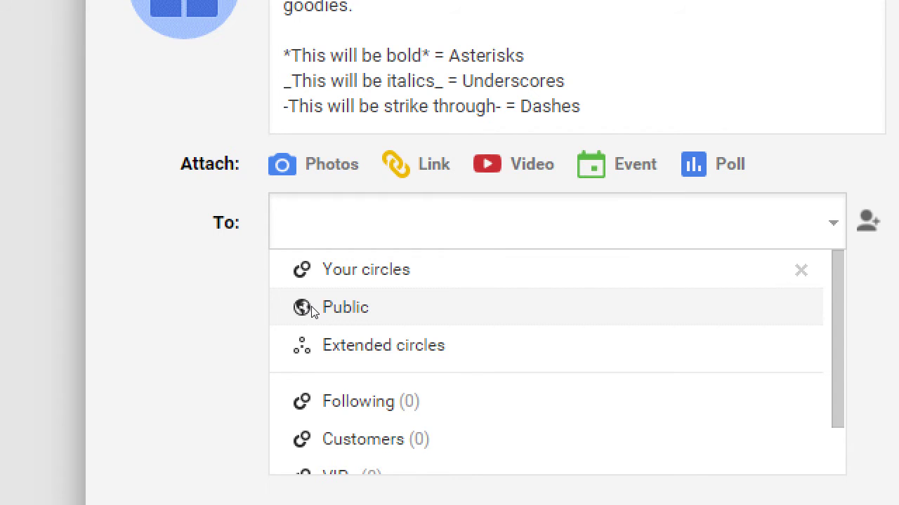
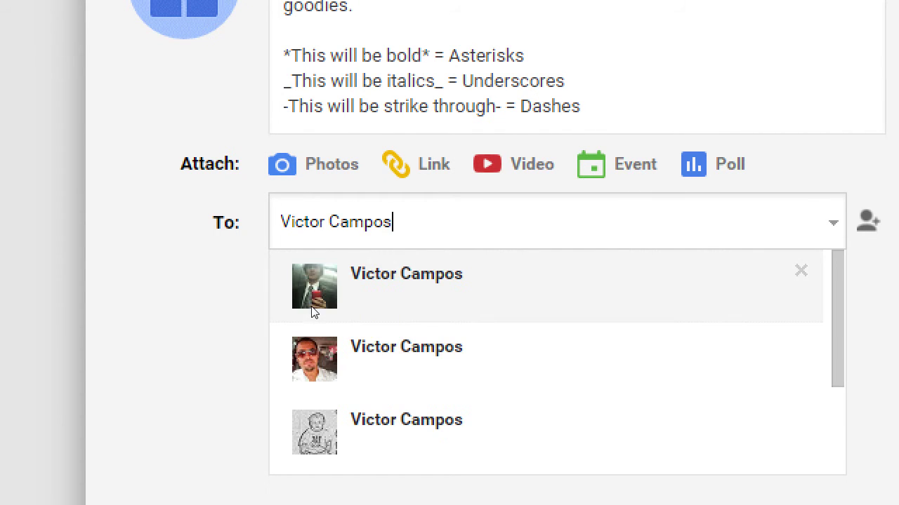
{"action": "scroll", "coordinate": [421, 333], "scroll_direction": "down", "scroll_amount": 1}
{"action": "left_click", "coordinate": [437, 263]}
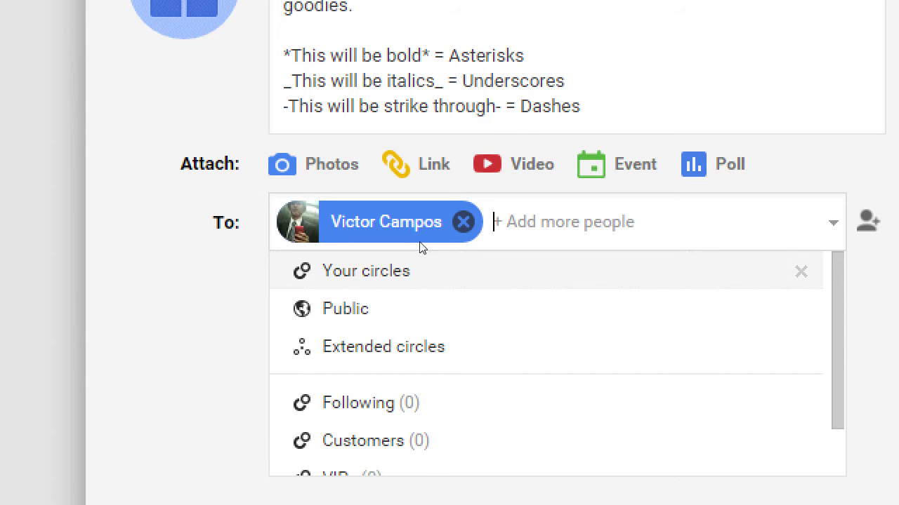
{"action": "key", "text": "BackSpace"}
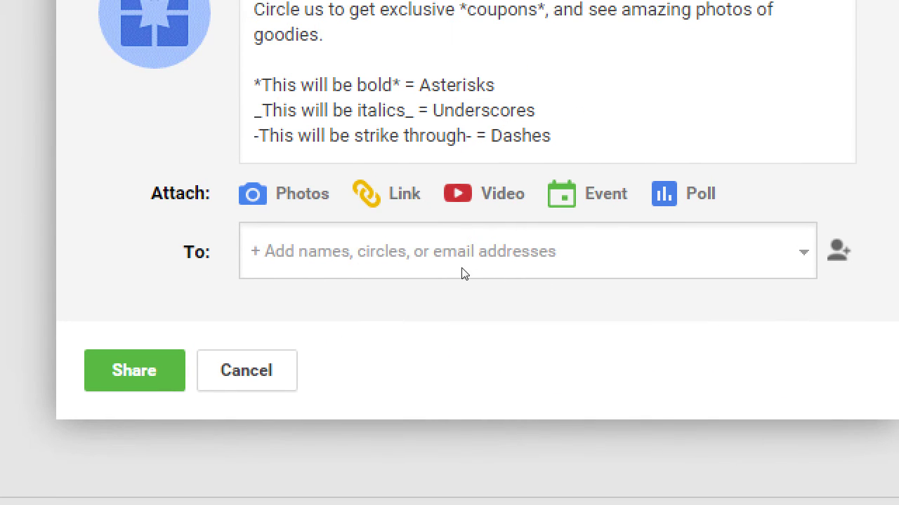
Step: Add a recipient by e-mail address, check its hover card, then delete the chip
{"action": "left_click", "coordinate": [462, 239]}
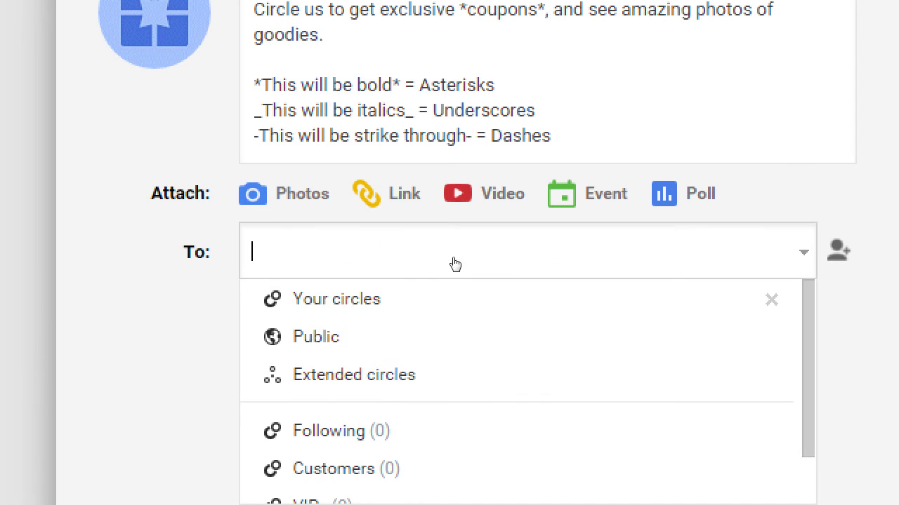
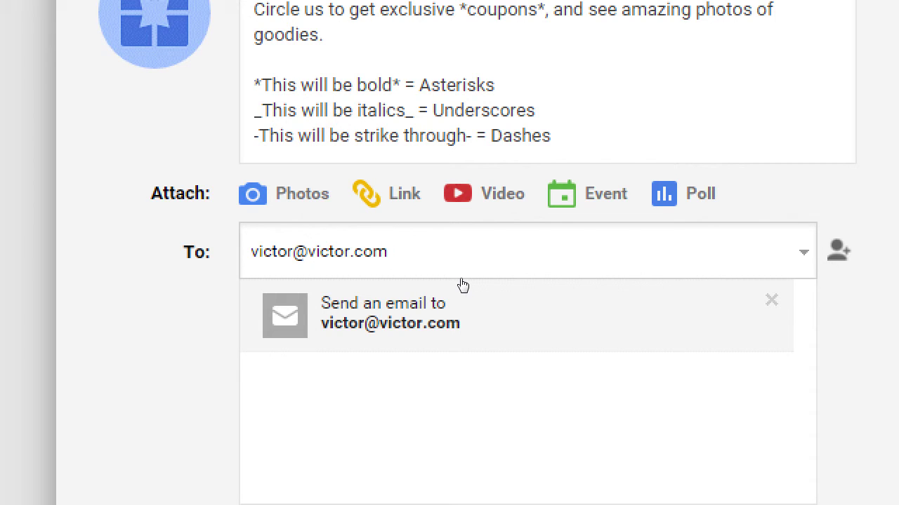
{"action": "key", "text": "Return"}
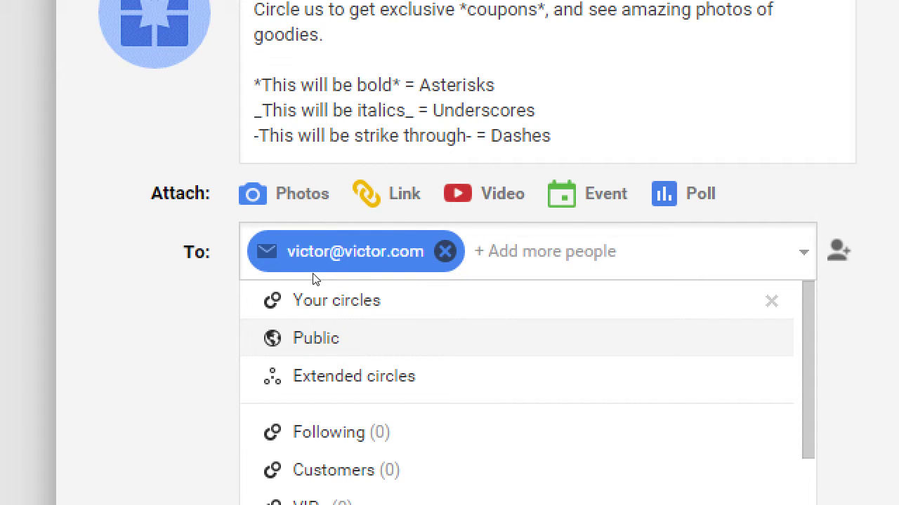
{"action": "mouse_move", "coordinate": [435, 240]}
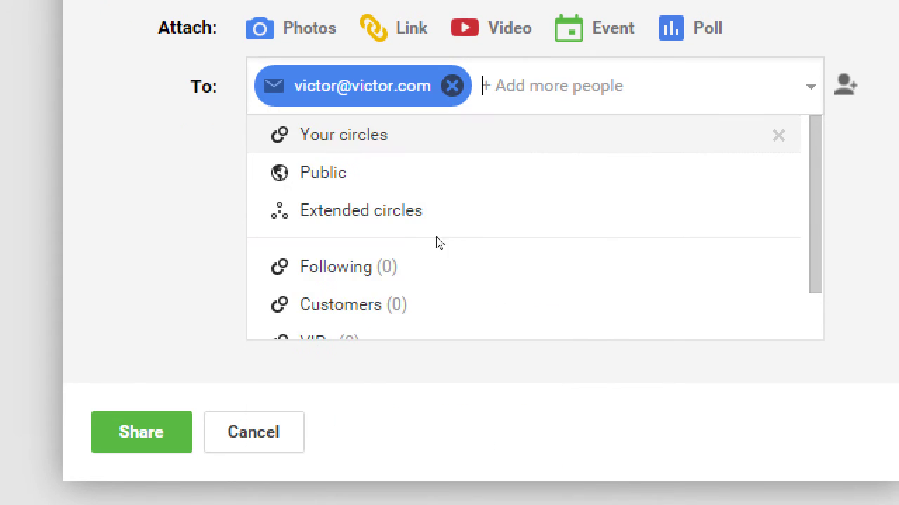
{"action": "key", "text": "BackSpace"}
{"action": "key", "text": "BackSpace"}
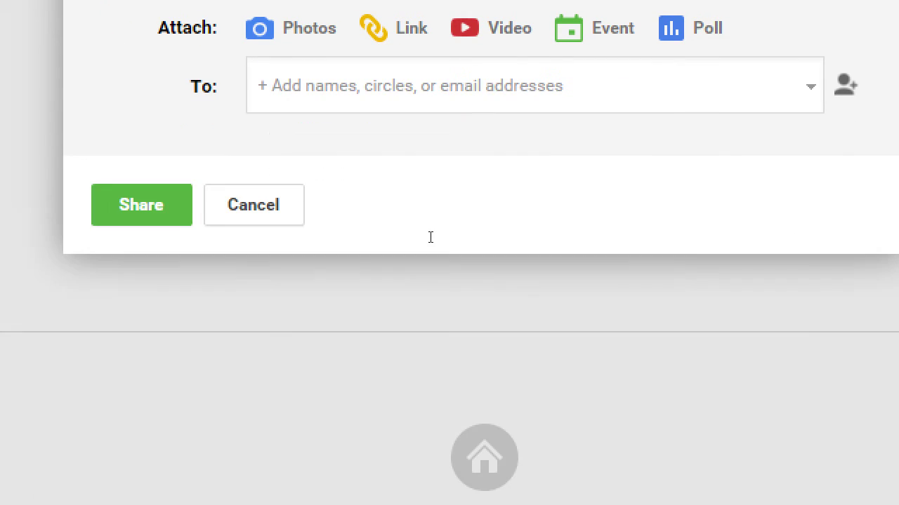
Step: Add Extended circles and Public to the draft's audience, then check the Public chip's description
{"action": "key", "text": "Down"}
{"action": "key", "text": "Down"}
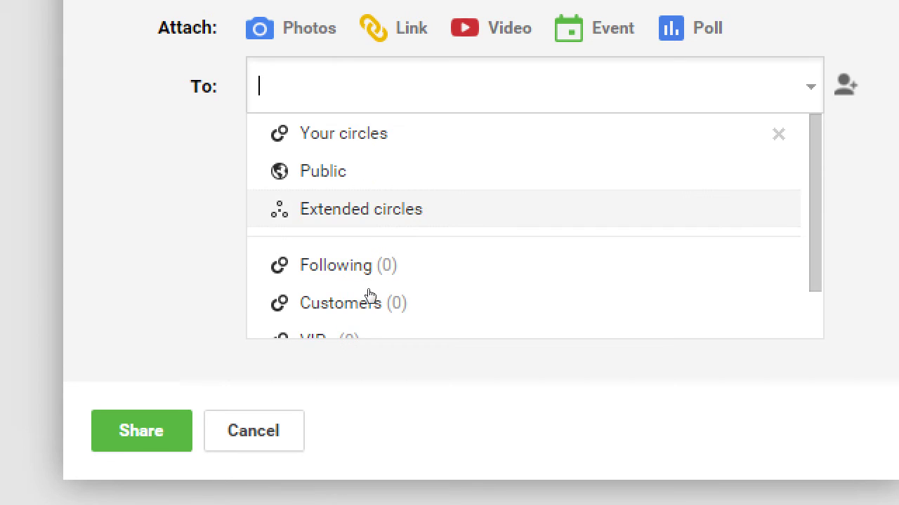
{"action": "key", "text": "Return"}
{"action": "key", "text": "Down"}
{"action": "key", "text": "Down"}
{"action": "key", "text": "Return"}
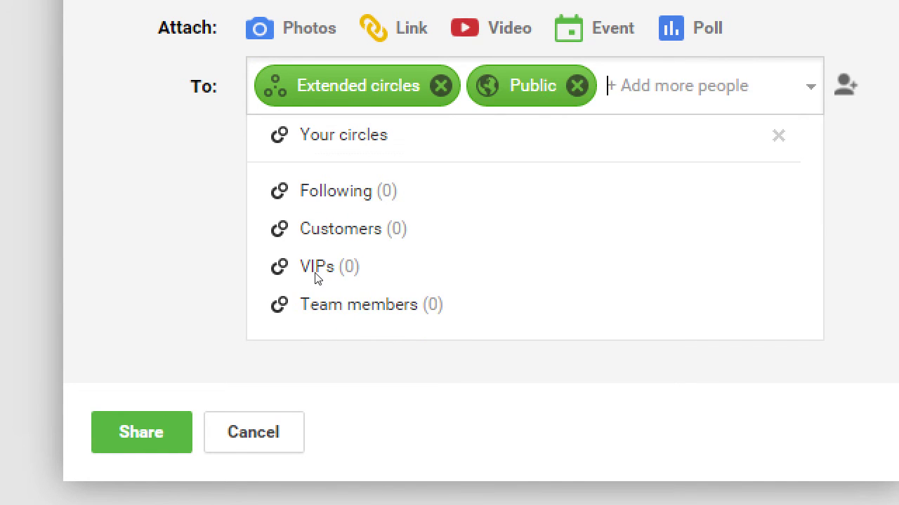
{"action": "key", "text": "Escape"}
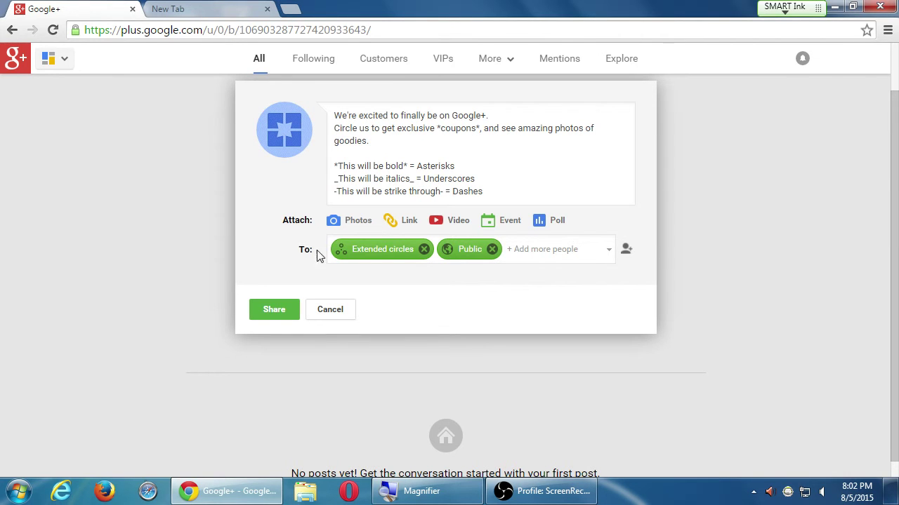
{"action": "scroll", "coordinate": [320, 254], "scroll_direction": "up", "scroll_amount": 1}
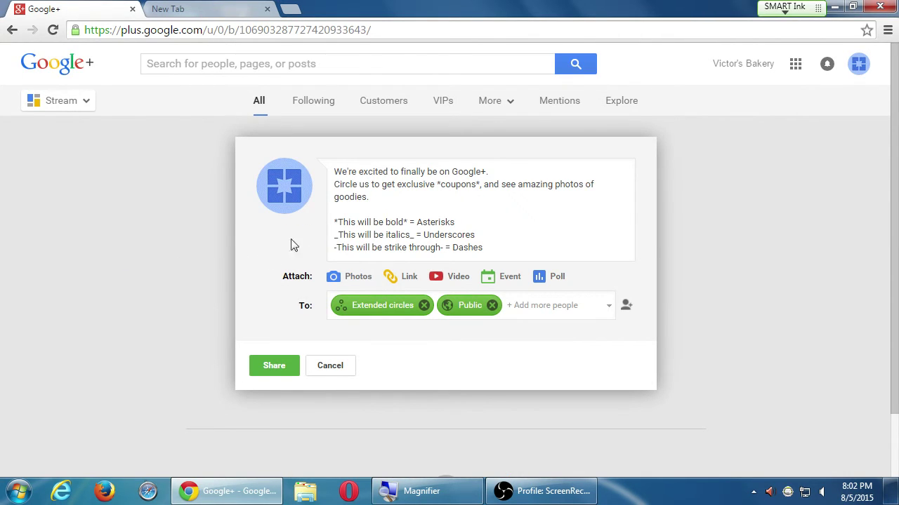
{"action": "mouse_move", "coordinate": [462, 302]}
Step: Share the formatted post publicly and scroll to view it in the stream
{"action": "left_click", "coordinate": [272, 367]}
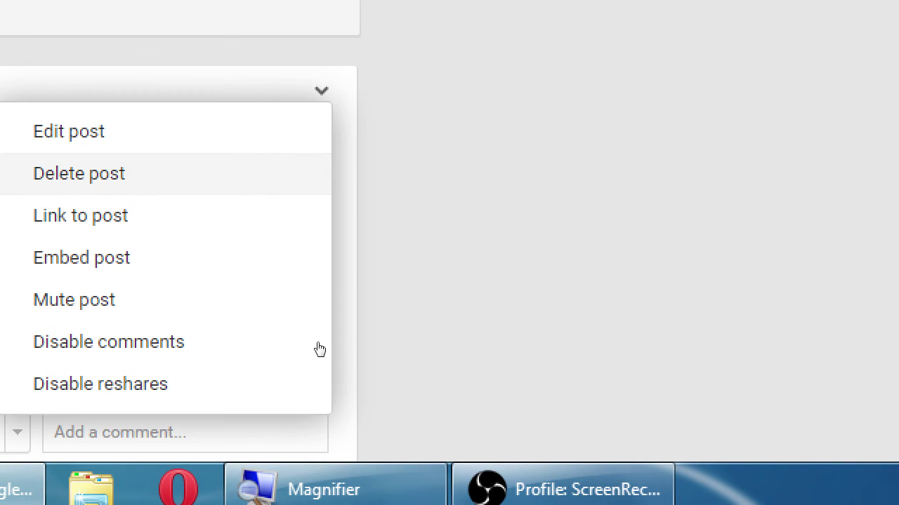
{"action": "left_click", "coordinate": [482, 296]}
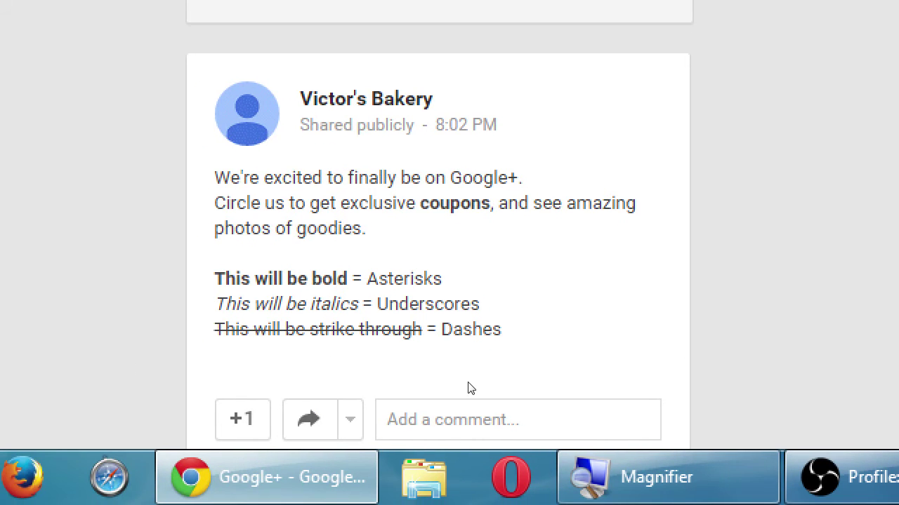
{"action": "scroll", "coordinate": [472, 389], "scroll_direction": "down", "scroll_amount": 1}
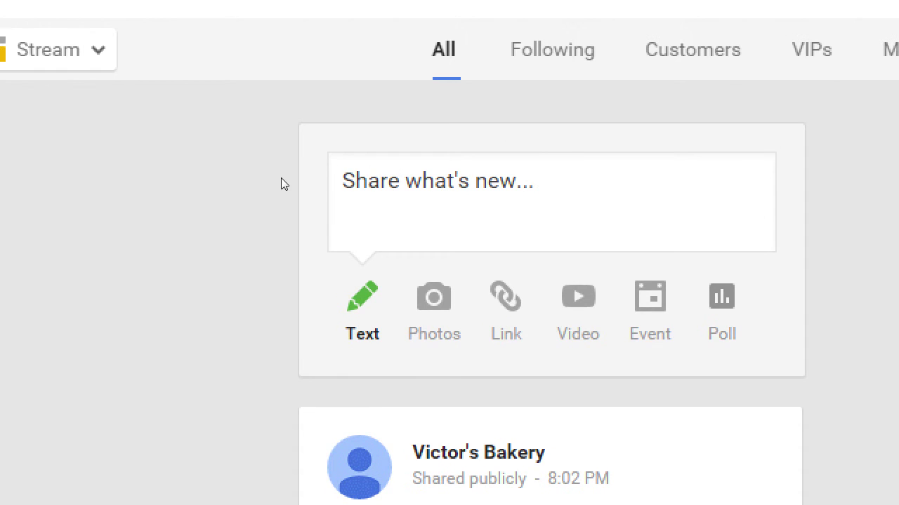
{"action": "left_click", "coordinate": [358, 160]}
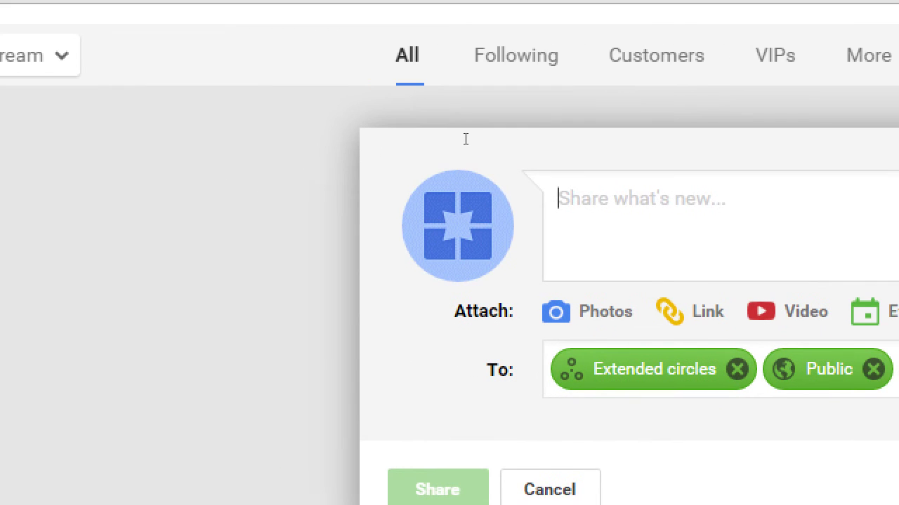
{"action": "type", "text": "http://"}
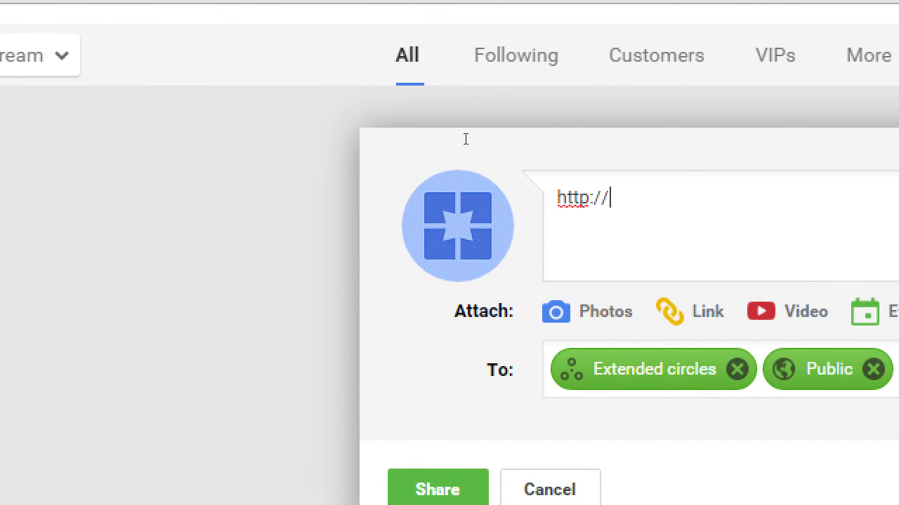
{"action": "type", "text": "ab.com"}
{"action": "key", "text": "ctrl+Return"}
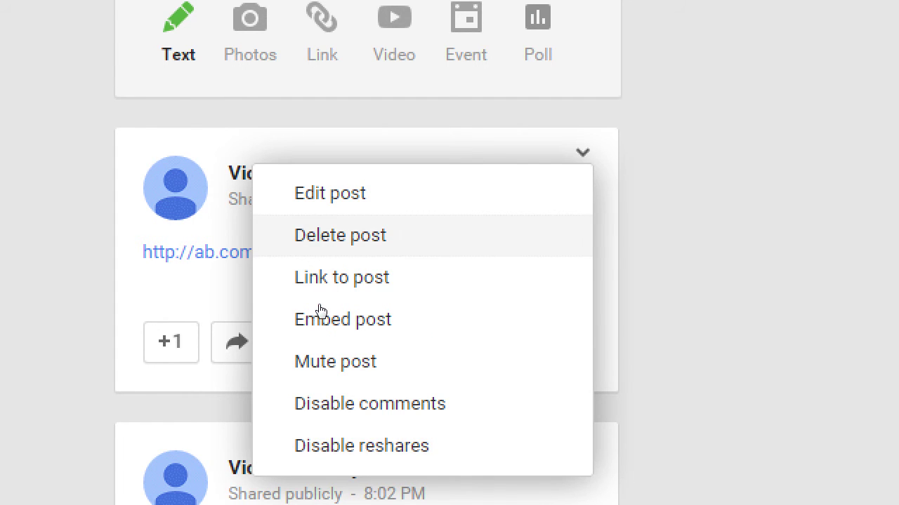
Step: Permanently delete the test link post and dismiss the deletion notice
{"action": "left_click", "coordinate": [340, 235]}
{"action": "key", "text": "Return"}
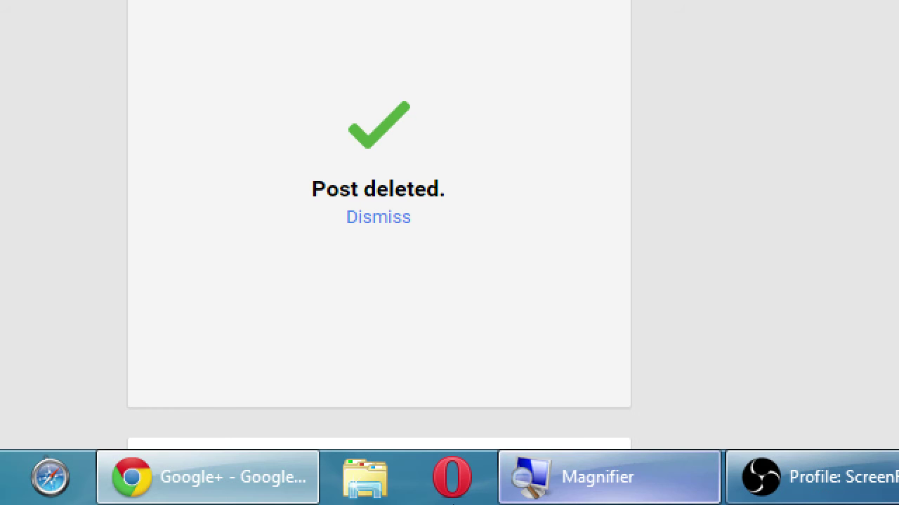
{"action": "scroll", "coordinate": [514, 419], "scroll_direction": "down", "scroll_amount": 2}
{"action": "scroll", "coordinate": [515, 418], "scroll_direction": "up", "scroll_amount": 2}
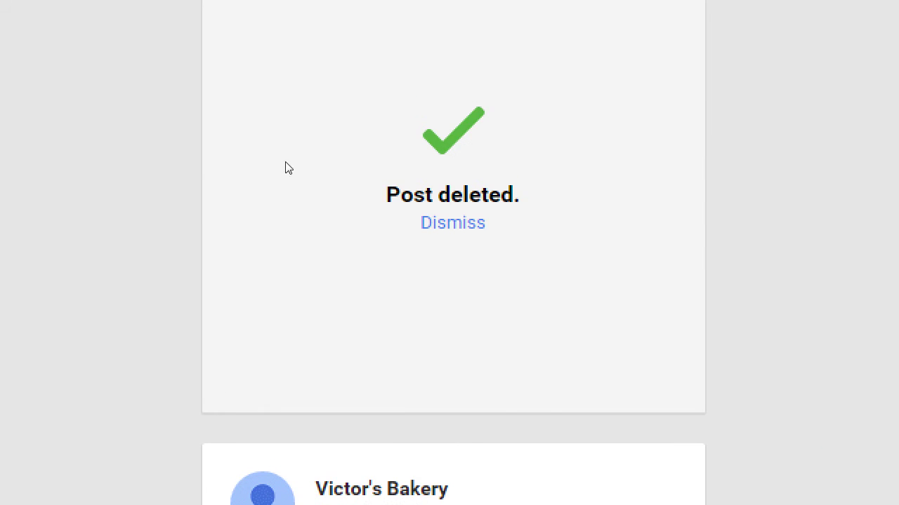
{"action": "left_click", "coordinate": [452, 223]}
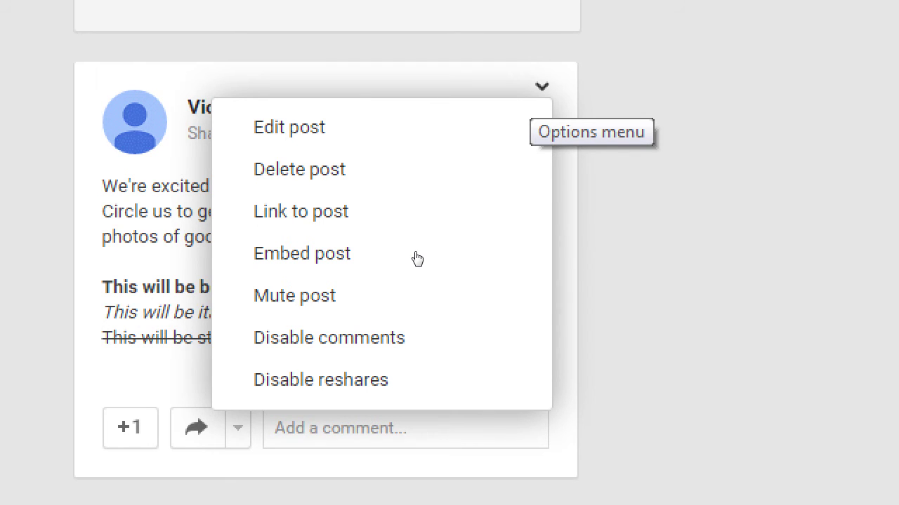
Step: Open the formatted post for editing, then cancel without changing its text
{"action": "key", "text": "Down"}
{"action": "key", "text": "Return"}
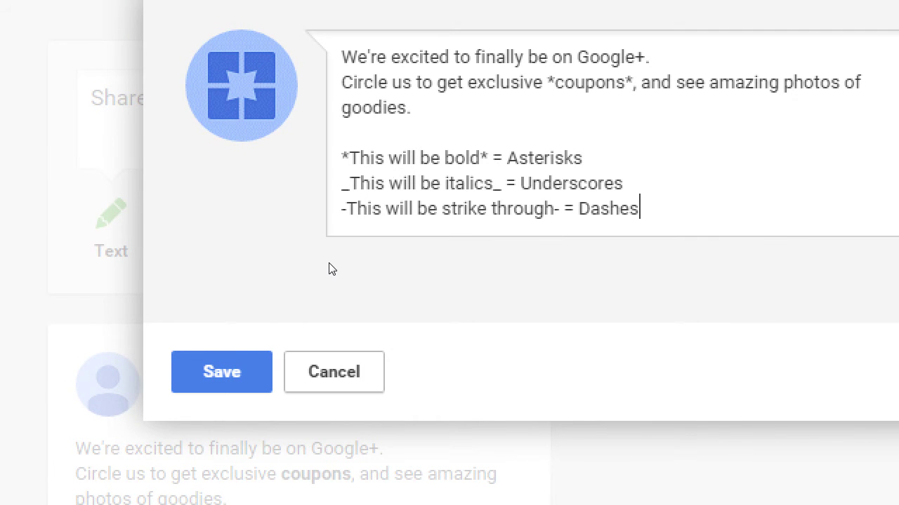
{"action": "key", "text": "Escape"}
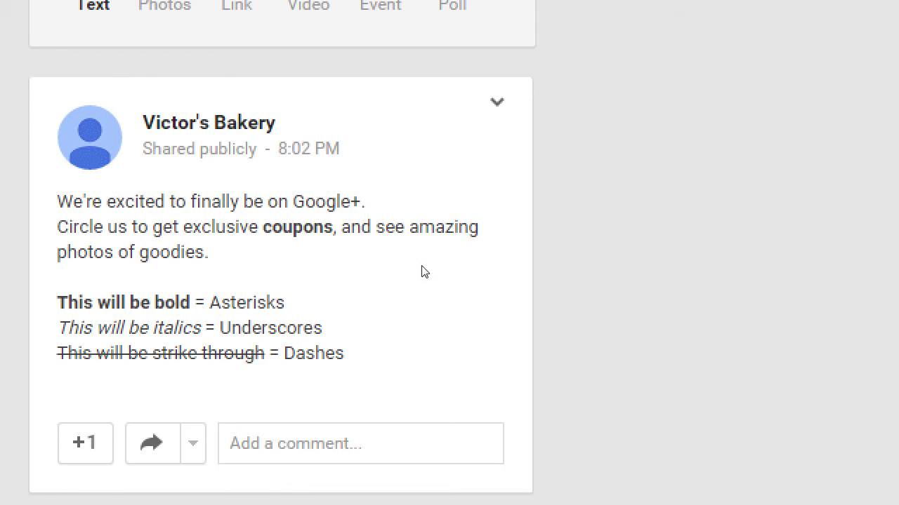
Step: Bring up the formatted post's shareable URL via Link to post
{"action": "key", "text": "Down"}
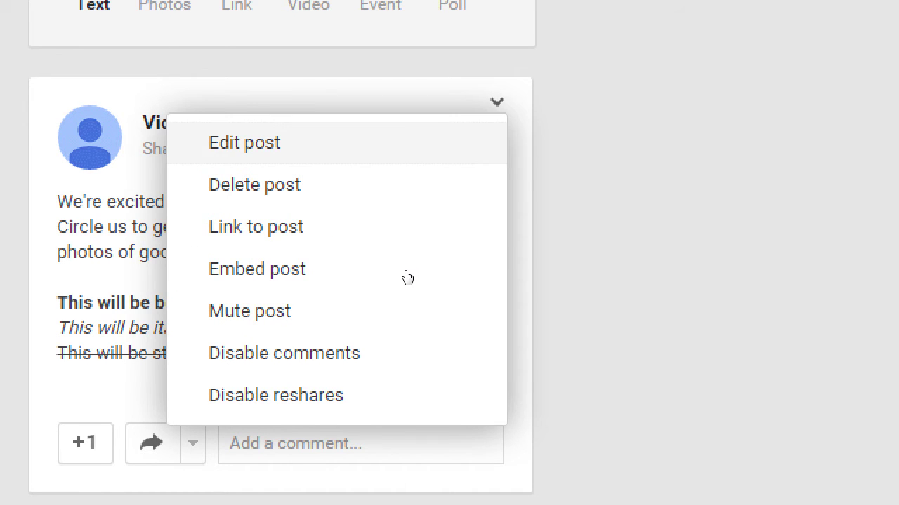
{"action": "key", "text": "Down"}
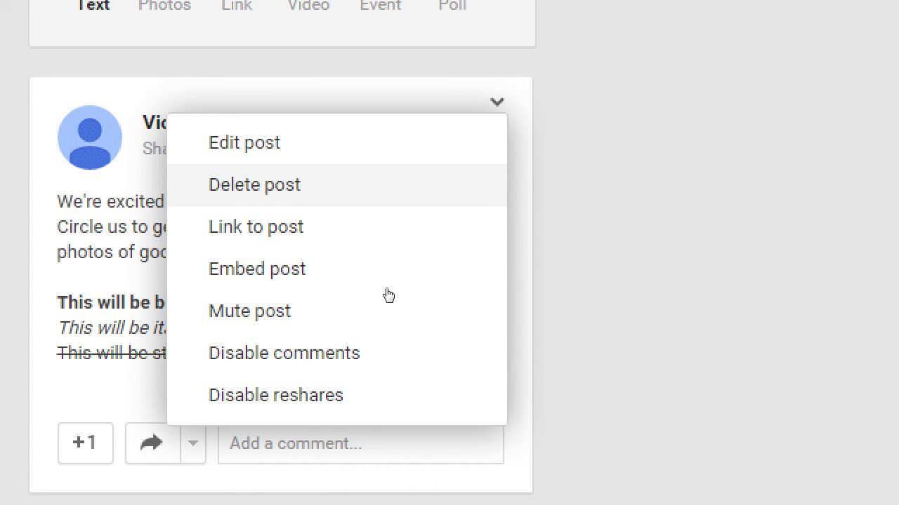
{"action": "key", "text": "Down"}
{"action": "key", "text": "Return"}
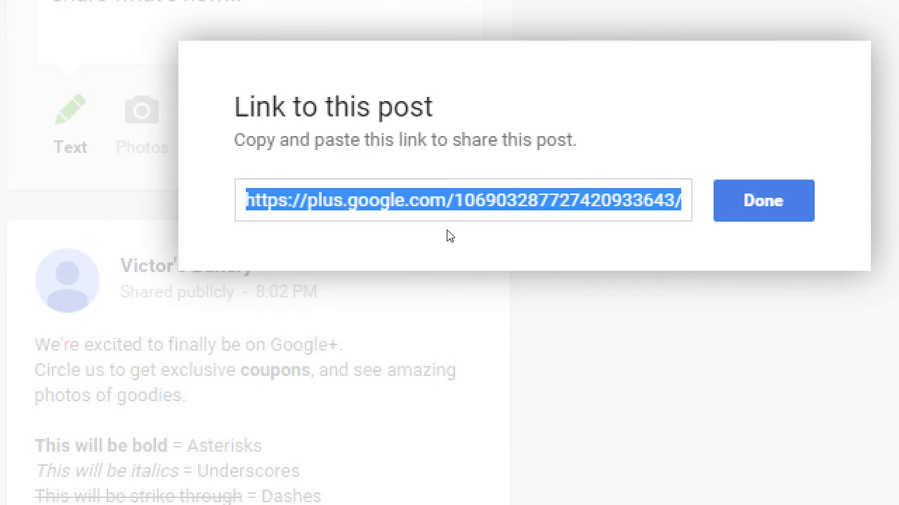
Step: Close the Link to this post dialog
{"action": "key", "text": "Escape"}
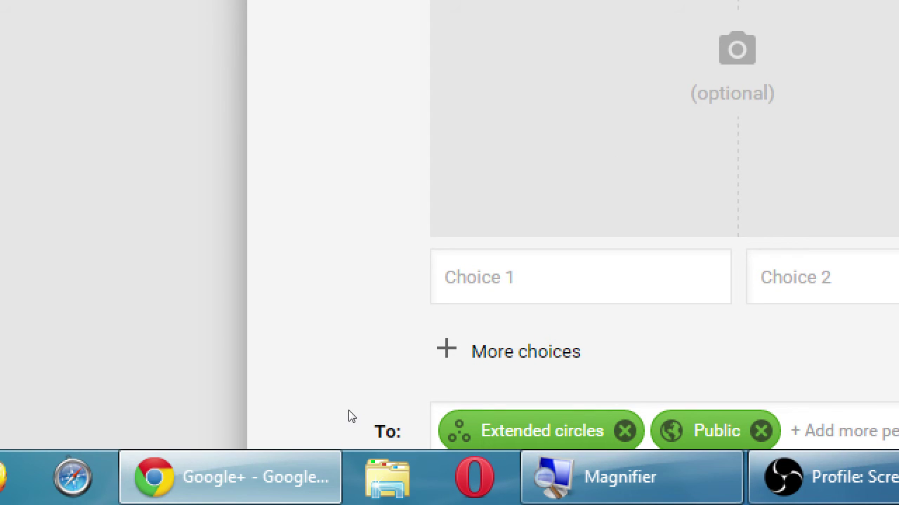
Step: Discard the empty poll draft and return to the bakery post in the stream
{"action": "scroll", "coordinate": [344, 418], "scroll_direction": "down", "scroll_amount": 1}
{"action": "scroll", "coordinate": [343, 418], "scroll_direction": "down", "scroll_amount": 3}
{"action": "left_click", "coordinate": [327, 423]}
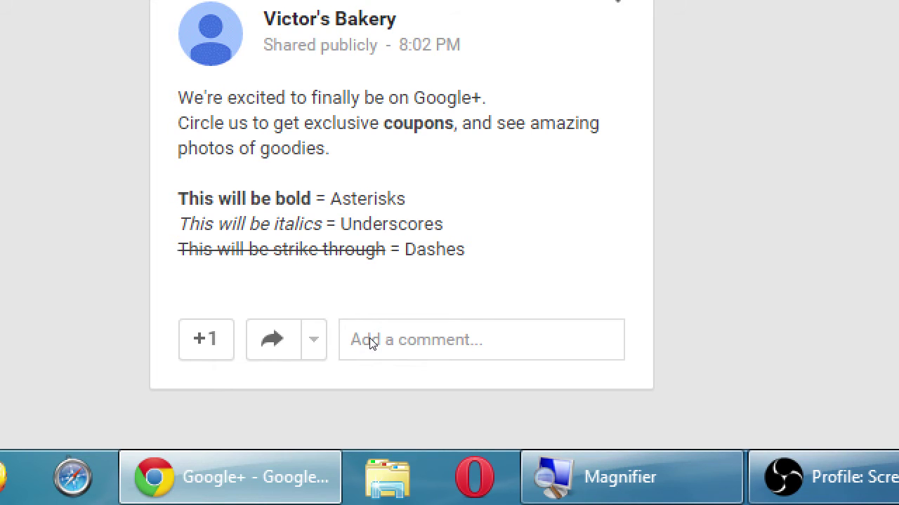
Step: Open the bakery post's action menu, moving from Link to post to Embed post
{"action": "left_click", "coordinate": [644, 83]}
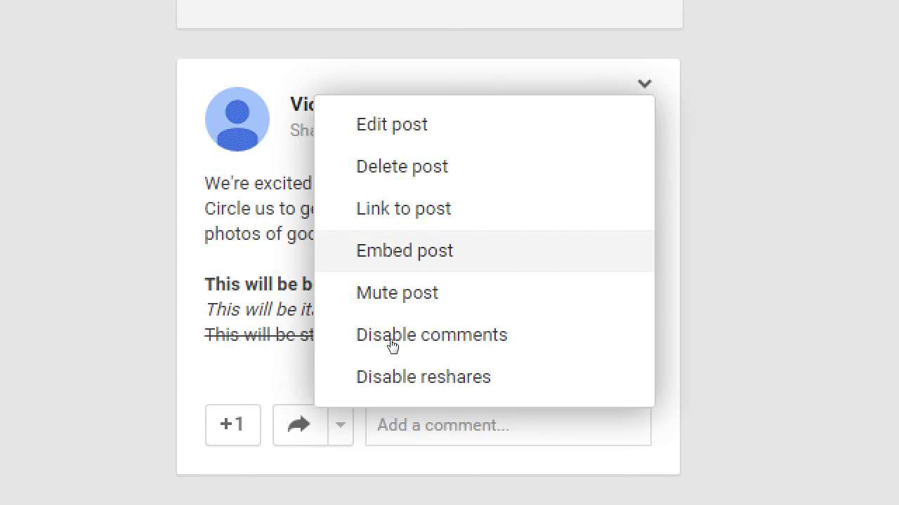
{"action": "key", "text": "Up"}
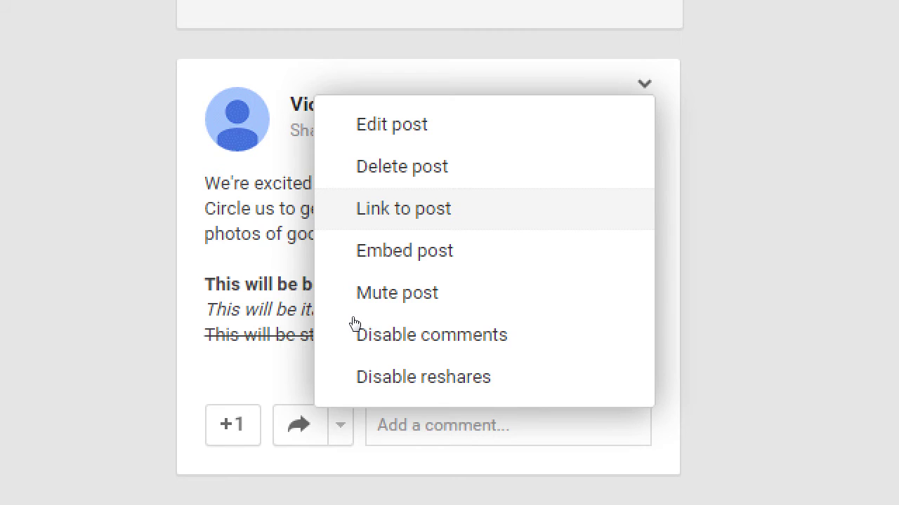
{"action": "key", "text": "Down"}
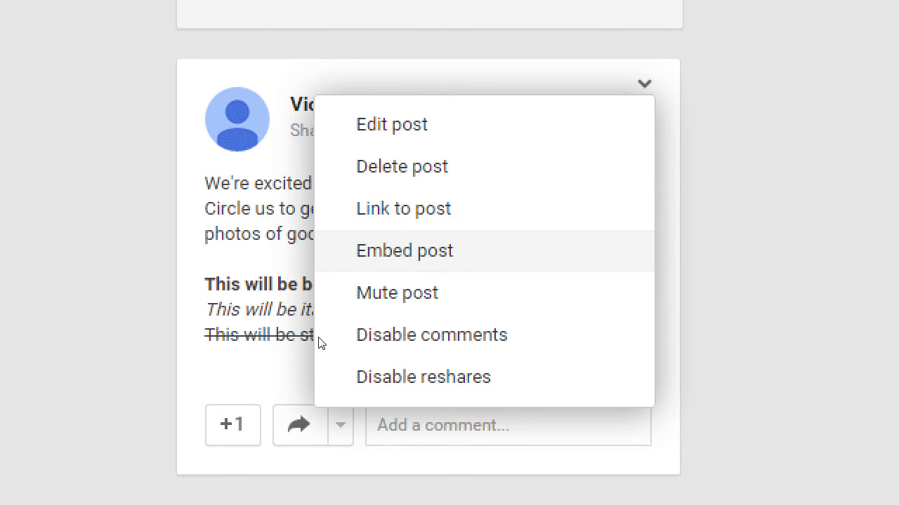
{"action": "key", "text": "Return"}
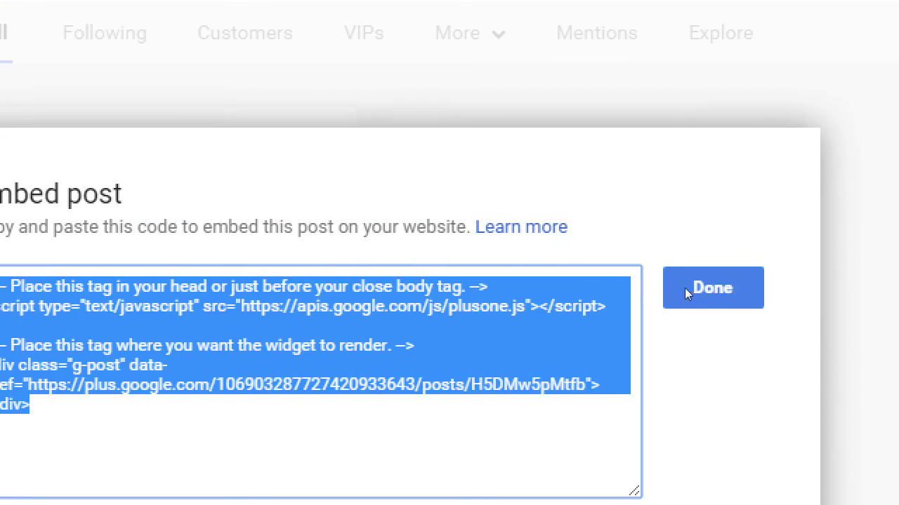
{"action": "left_click", "coordinate": [685, 288]}
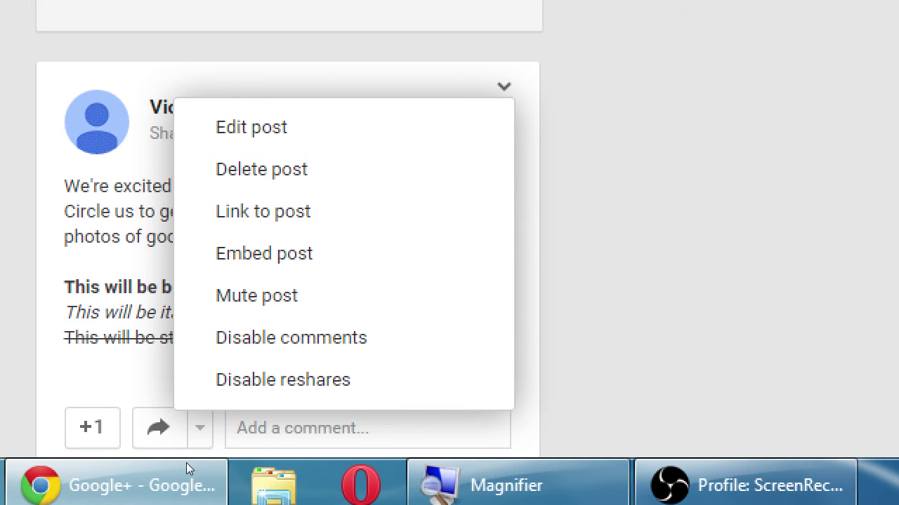
Step: Scroll the stream slightly to bring the bakery post's menu into view
{"action": "scroll", "coordinate": [190, 466], "scroll_direction": "down", "scroll_amount": 1}
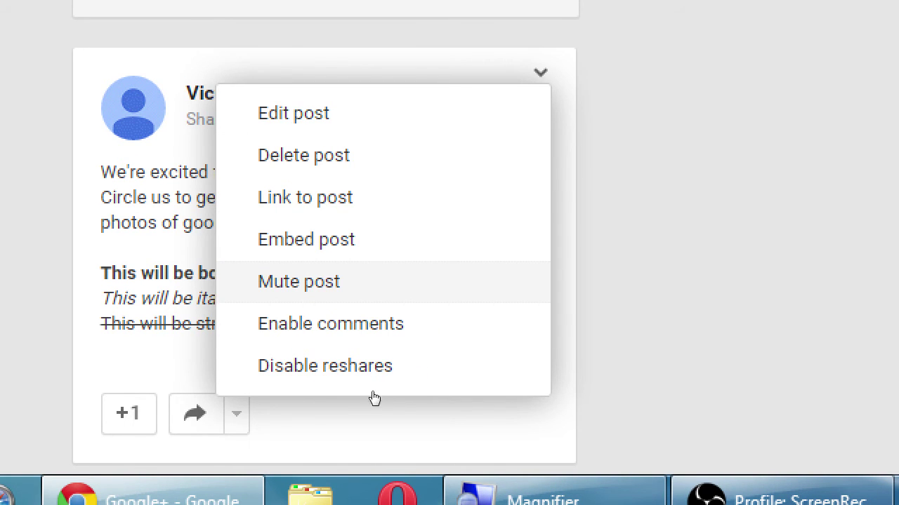
Step: Choose Enable comments from the bakery post's menu
{"action": "key", "text": "Down"}
{"action": "key", "text": "Return"}
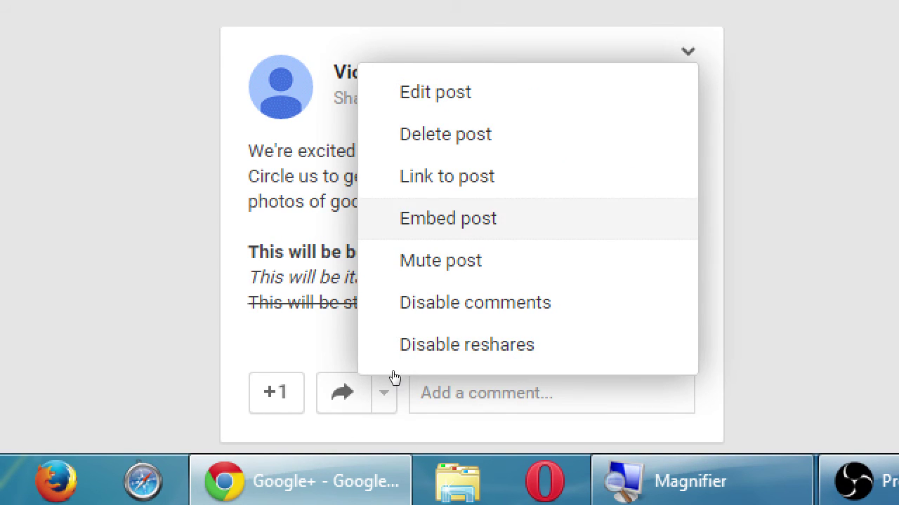
{"action": "left_click", "coordinate": [497, 436]}
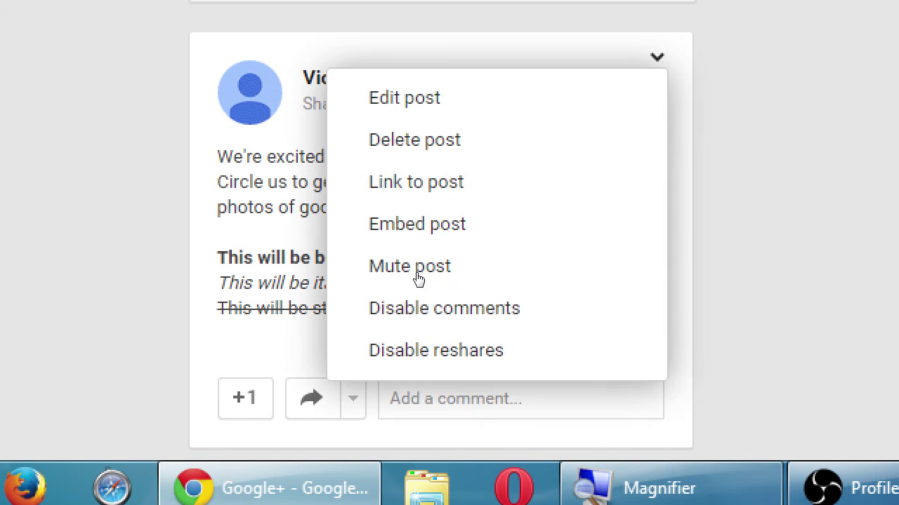
{"action": "key", "text": "Escape"}
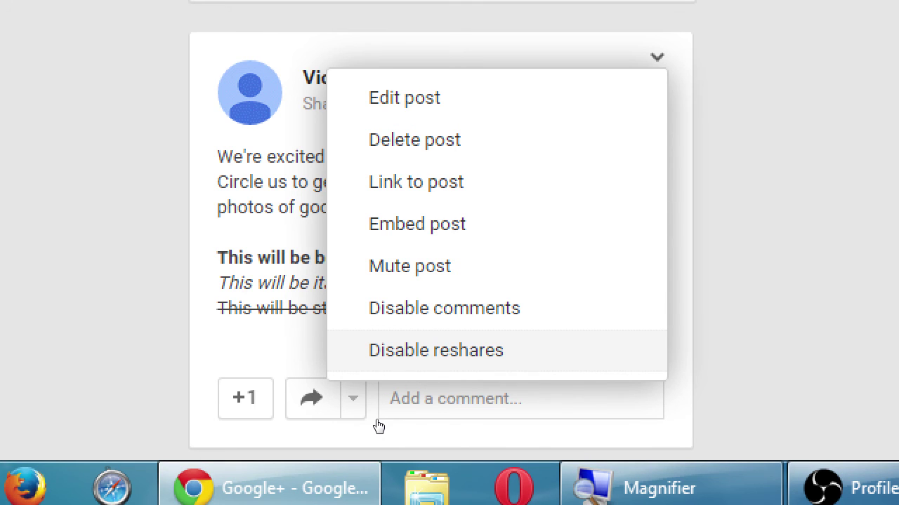
{"action": "left_click", "coordinate": [453, 420]}
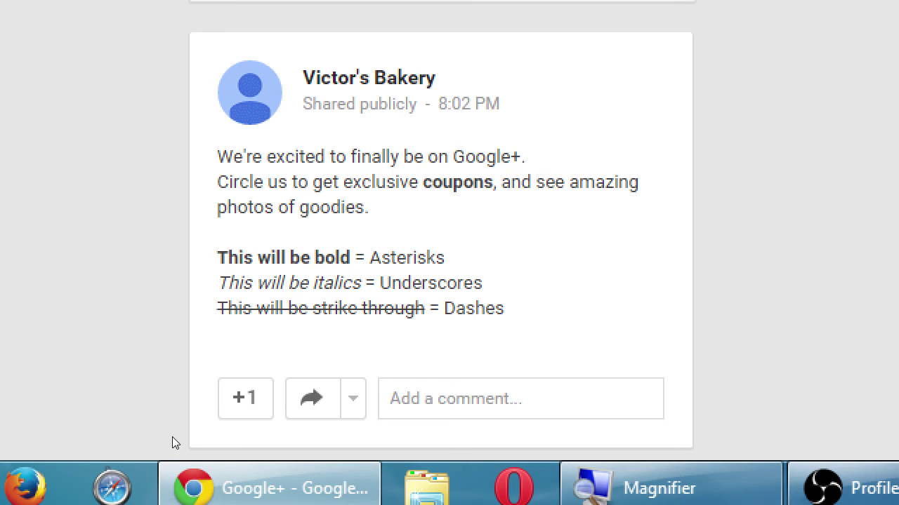
{"action": "scroll", "coordinate": [154, 417], "scroll_direction": "down", "scroll_amount": 1}
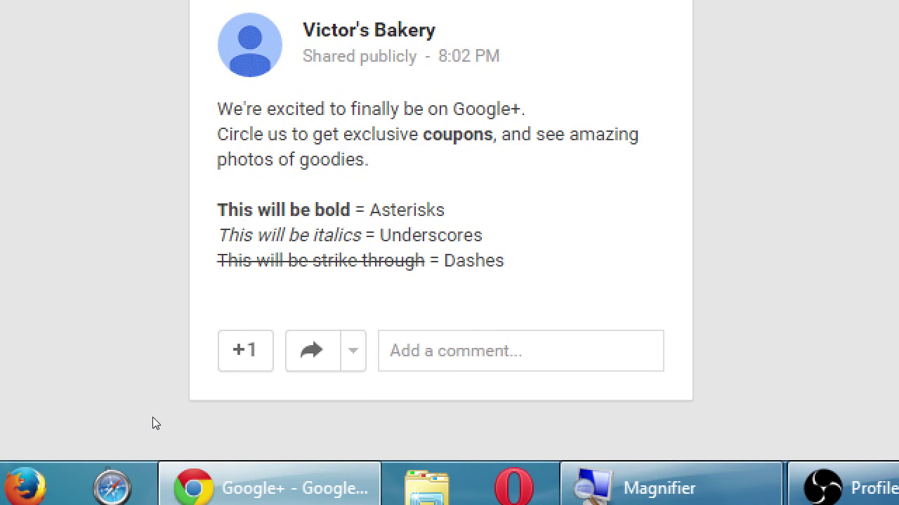
{"action": "scroll", "coordinate": [153, 418], "scroll_direction": "up", "scroll_amount": 1}
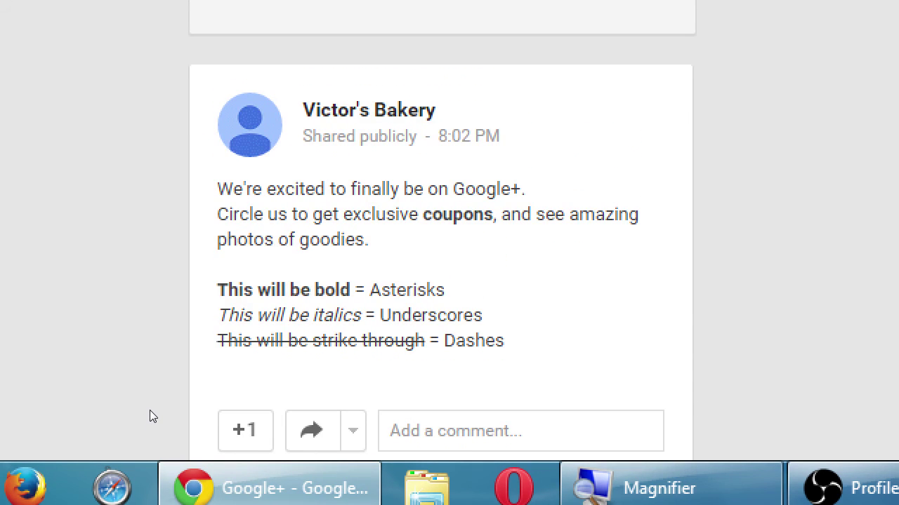
{"action": "scroll", "coordinate": [150, 417], "scroll_direction": "down", "scroll_amount": 1}
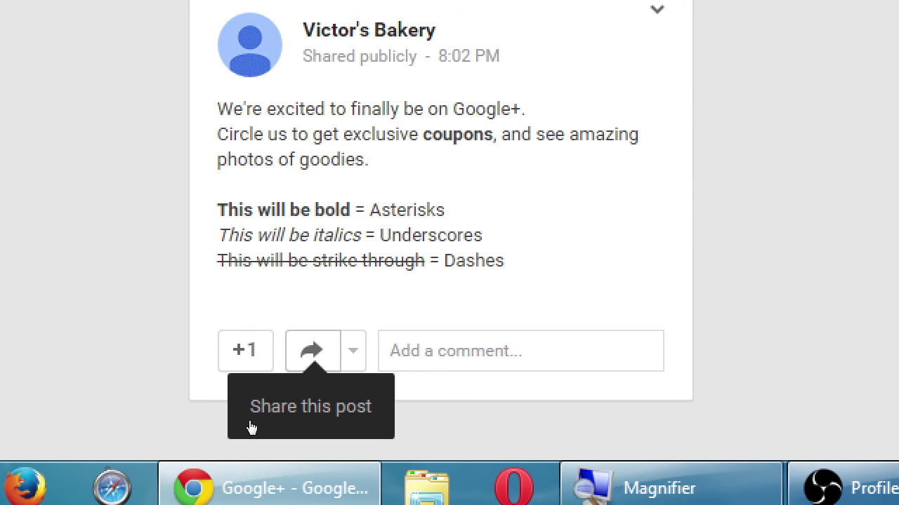
{"action": "left_click", "coordinate": [297, 421]}
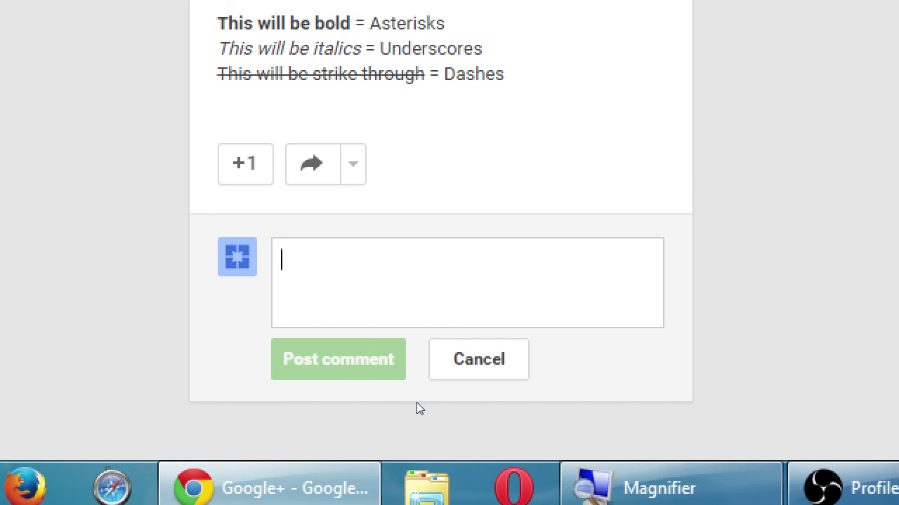
{"action": "key", "text": "Tab"}
{"action": "key", "text": "Return"}
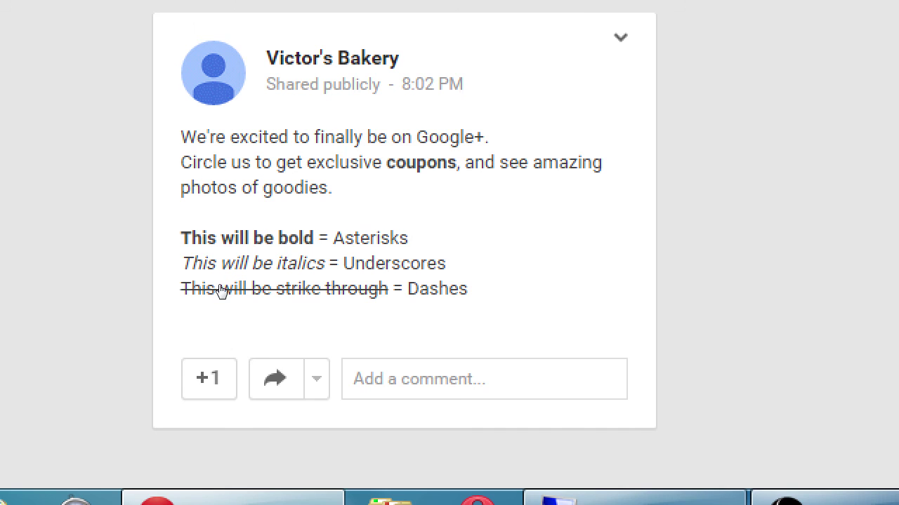
{"action": "mouse_move", "coordinate": [223, 281]}
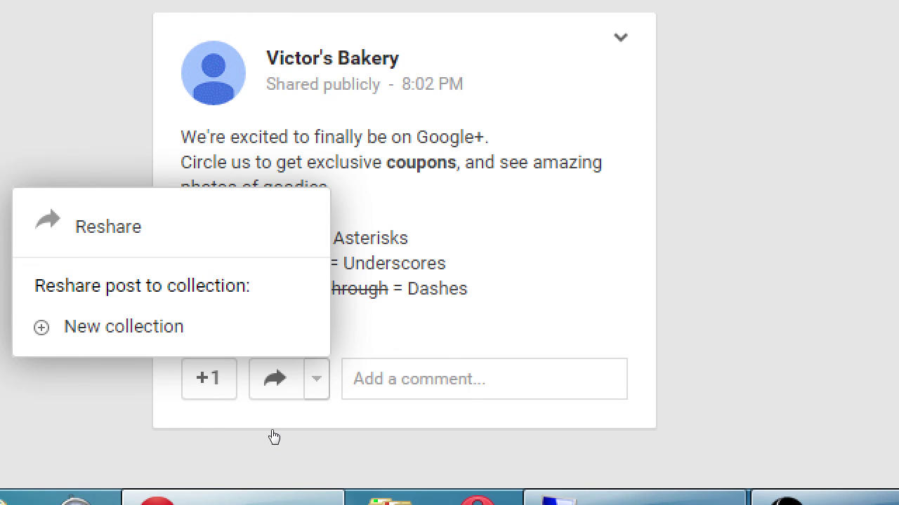
{"action": "left_click", "coordinate": [266, 463]}
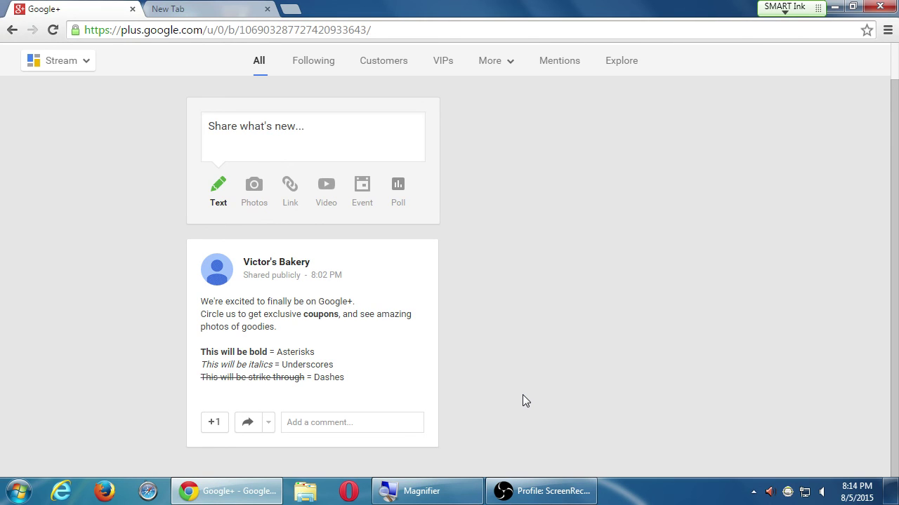
Step: Bring up the OBS recorder, minimize it again, and turn on Magnifier
{"action": "left_click", "coordinate": [516, 491]}
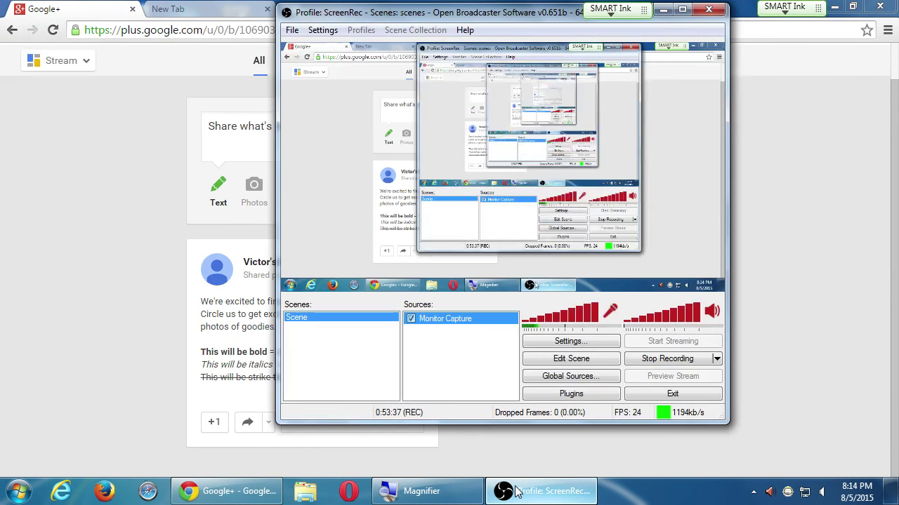
{"action": "left_click", "coordinate": [516, 492]}
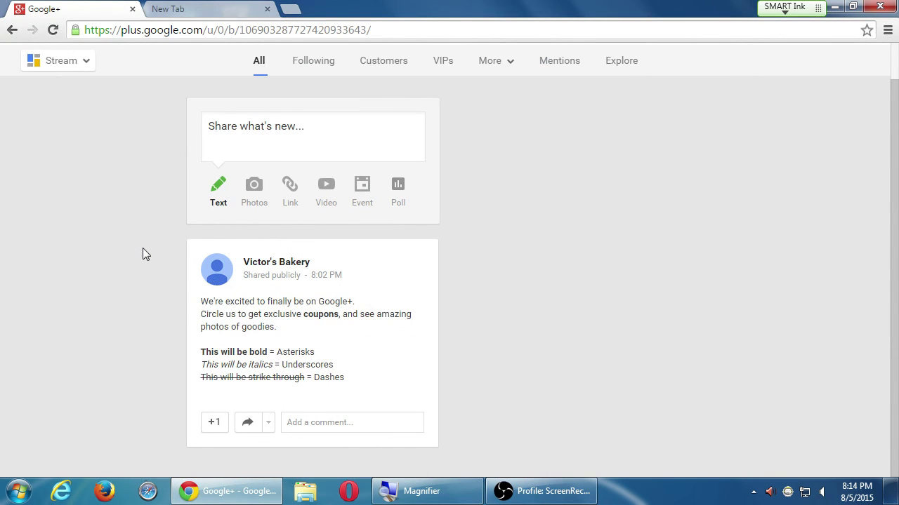
{"action": "key", "text": "super+plus"}
Step: Scroll the stream, then bring the OBS recorder window back to the front
{"action": "scroll", "coordinate": [473, 288], "scroll_direction": "up", "scroll_amount": 1}
{"action": "scroll", "coordinate": [475, 287], "scroll_direction": "down", "scroll_amount": 1}
{"action": "scroll", "coordinate": [475, 287], "scroll_direction": "up", "scroll_amount": 1}
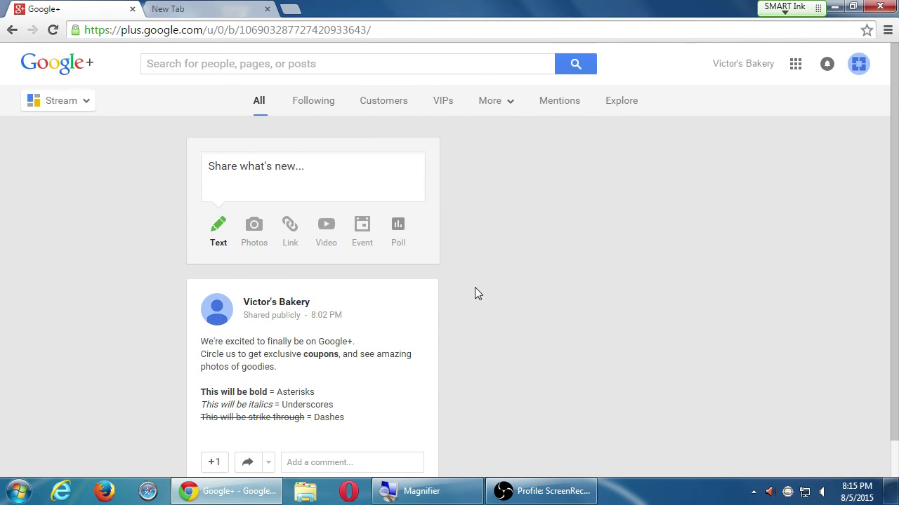
{"action": "scroll", "coordinate": [441, 291], "scroll_direction": "down", "scroll_amount": 1}
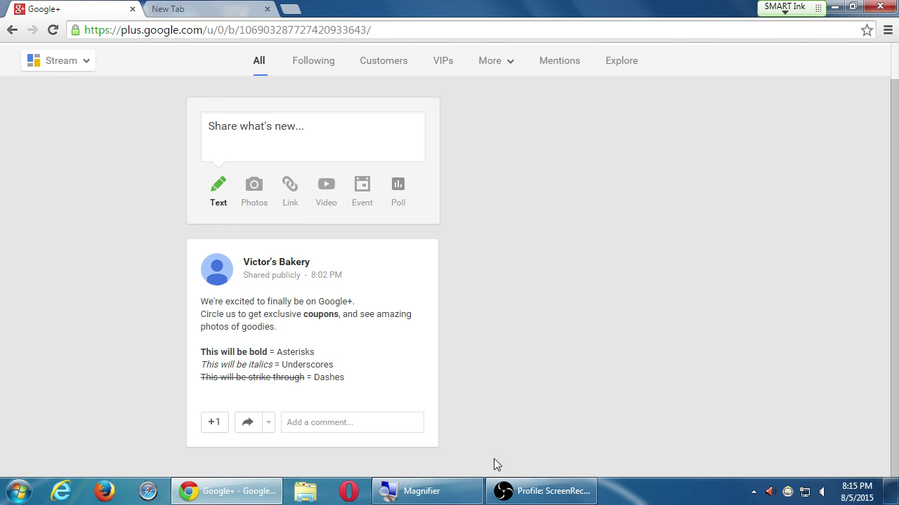
{"action": "left_click", "coordinate": [522, 492]}
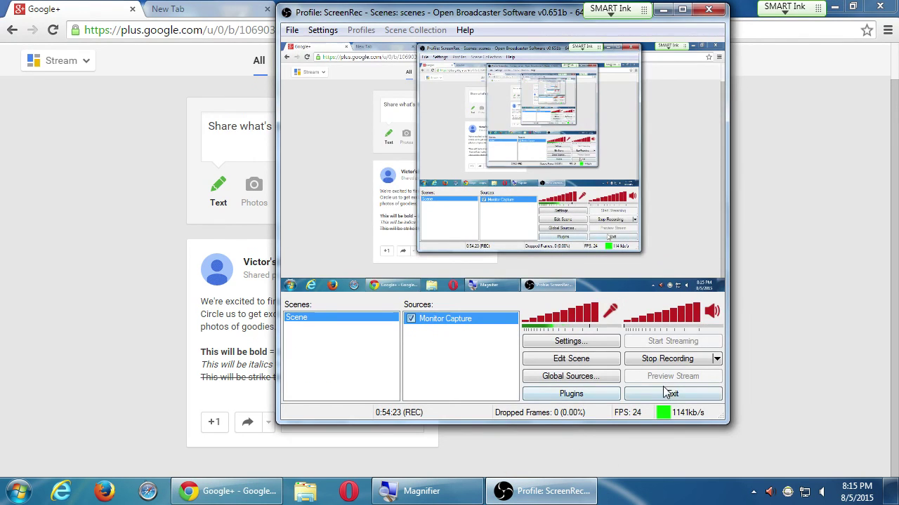